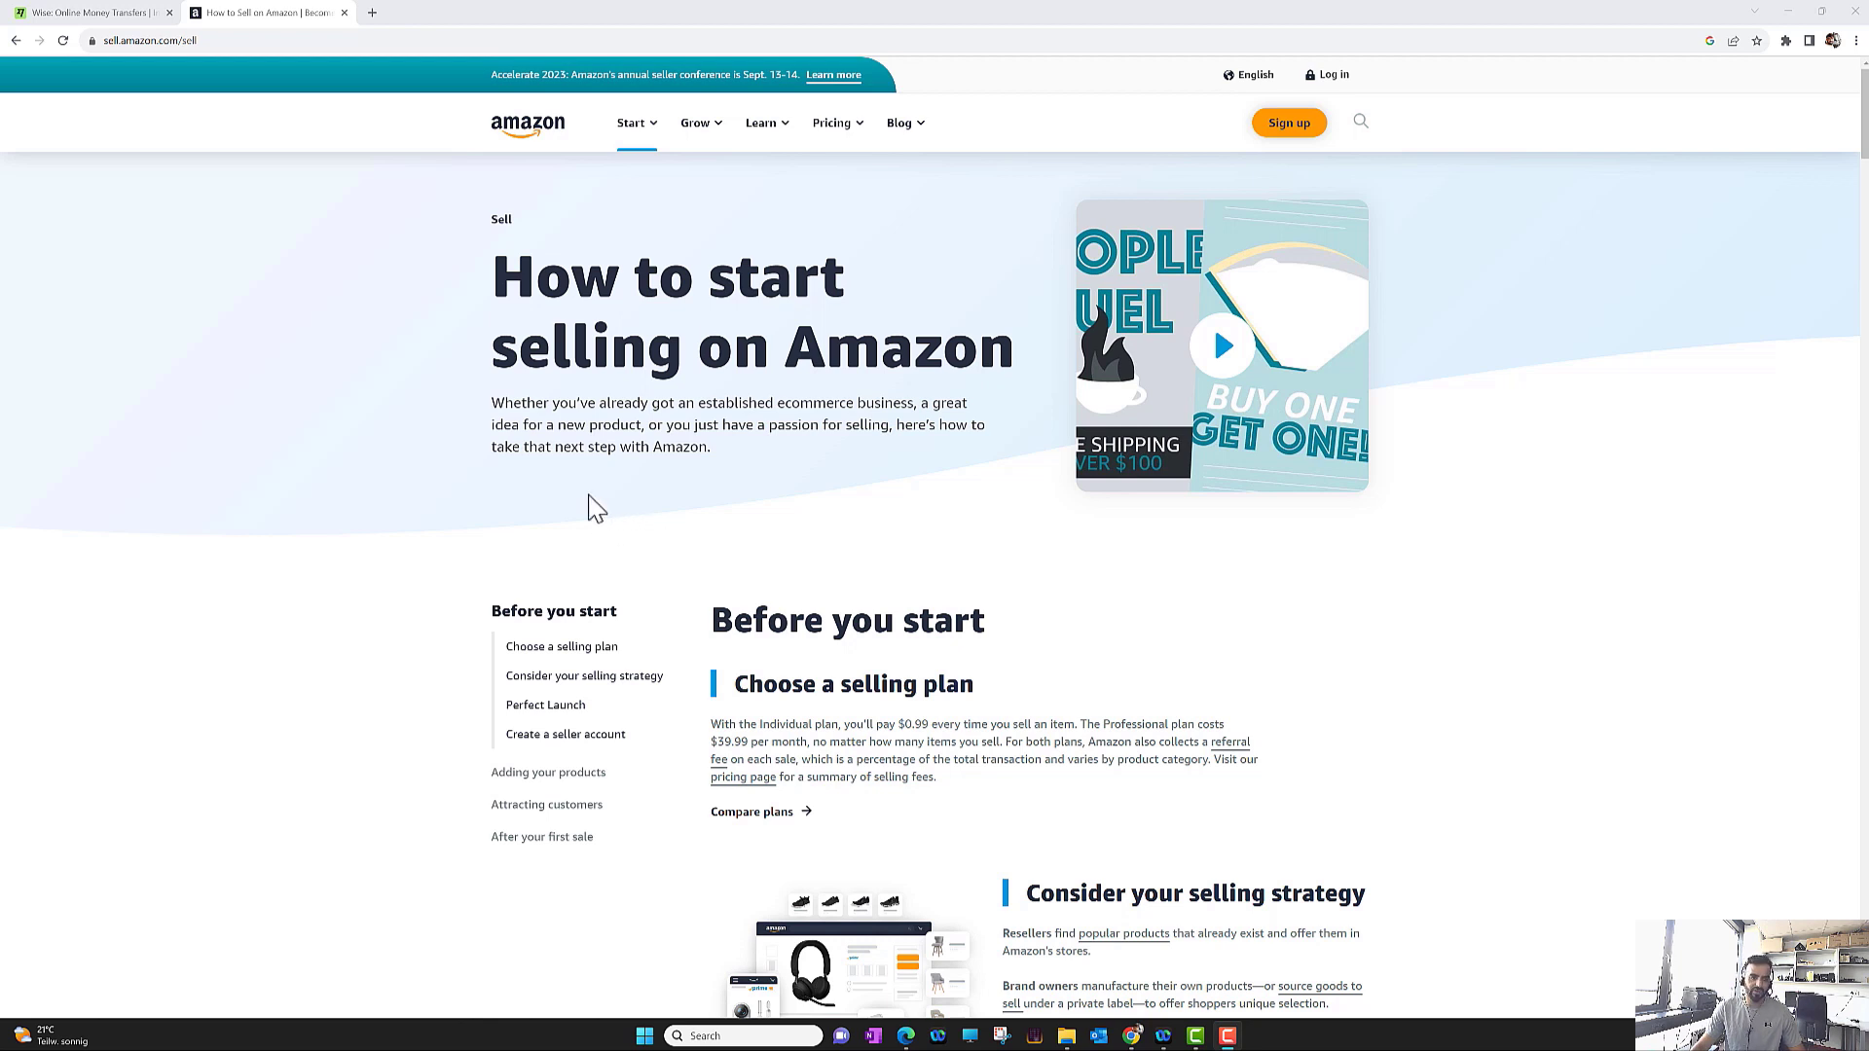
Open Compare selling plans from the Pricing menu in a new background tab
mouse_move(860, 144)
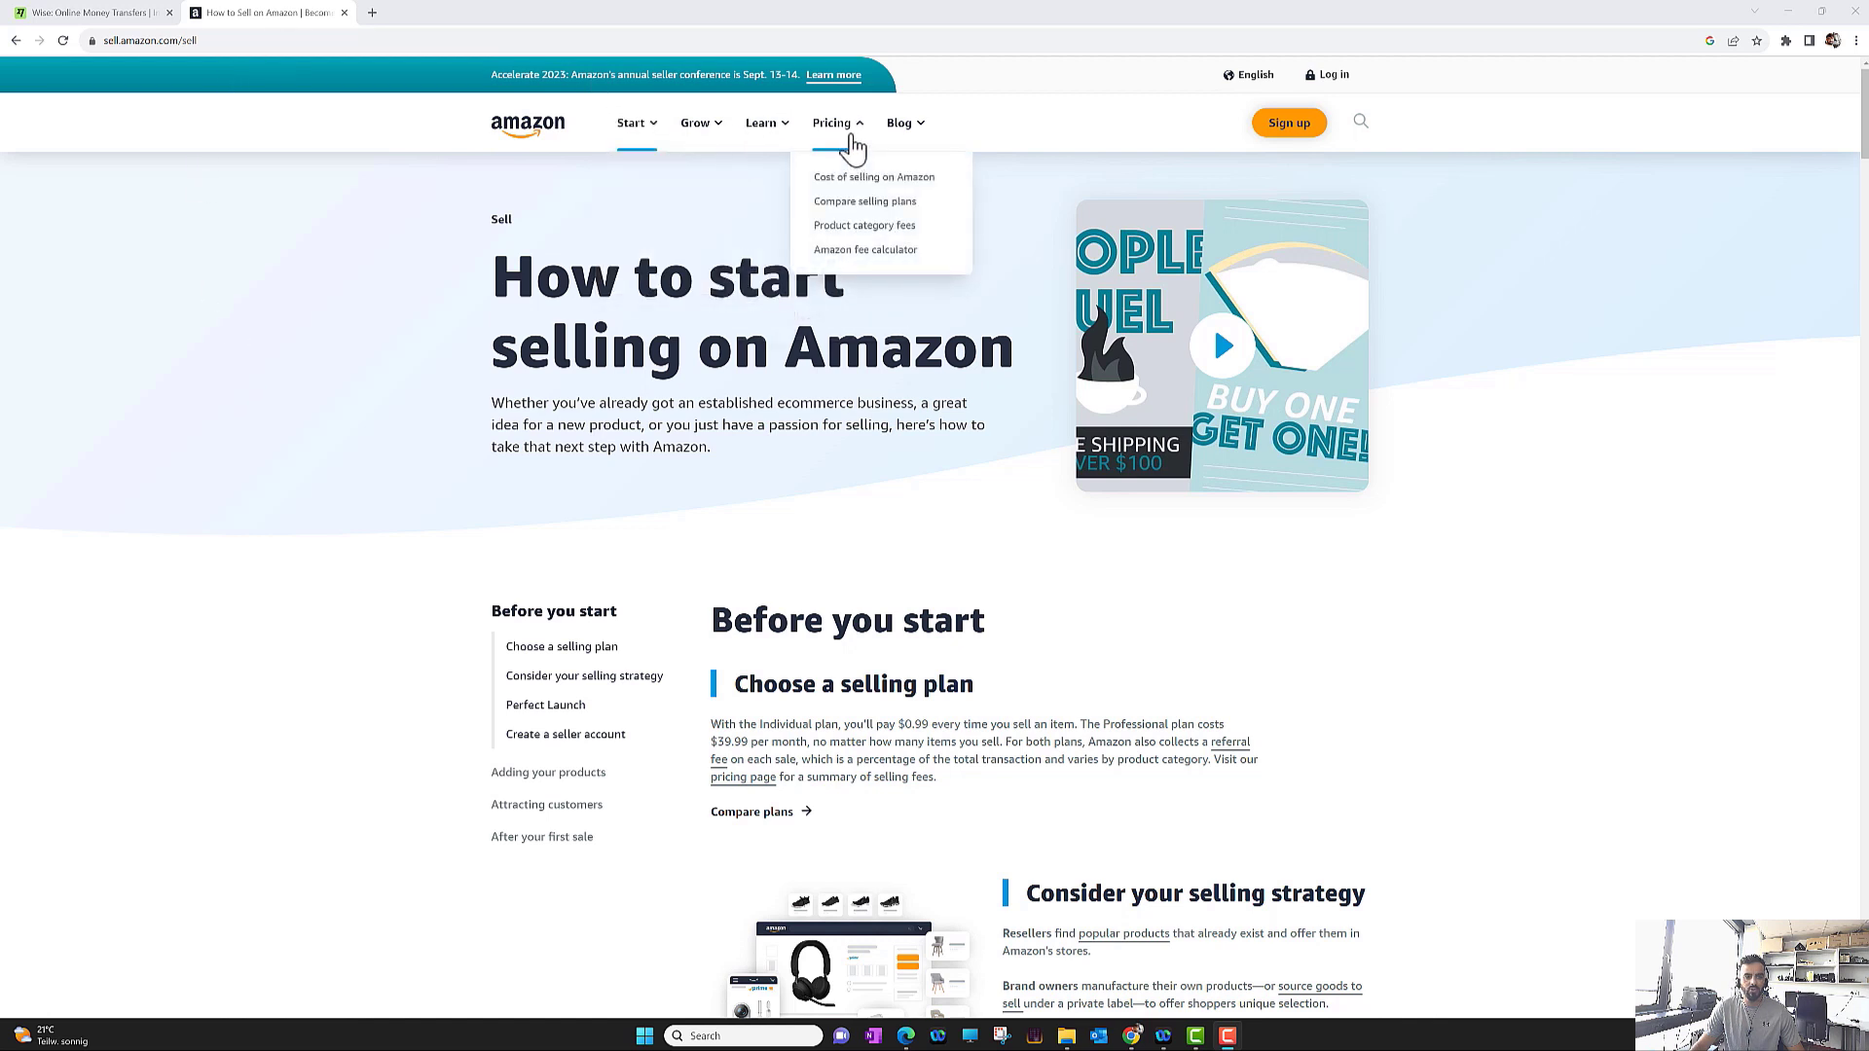
middle_click(850, 209)
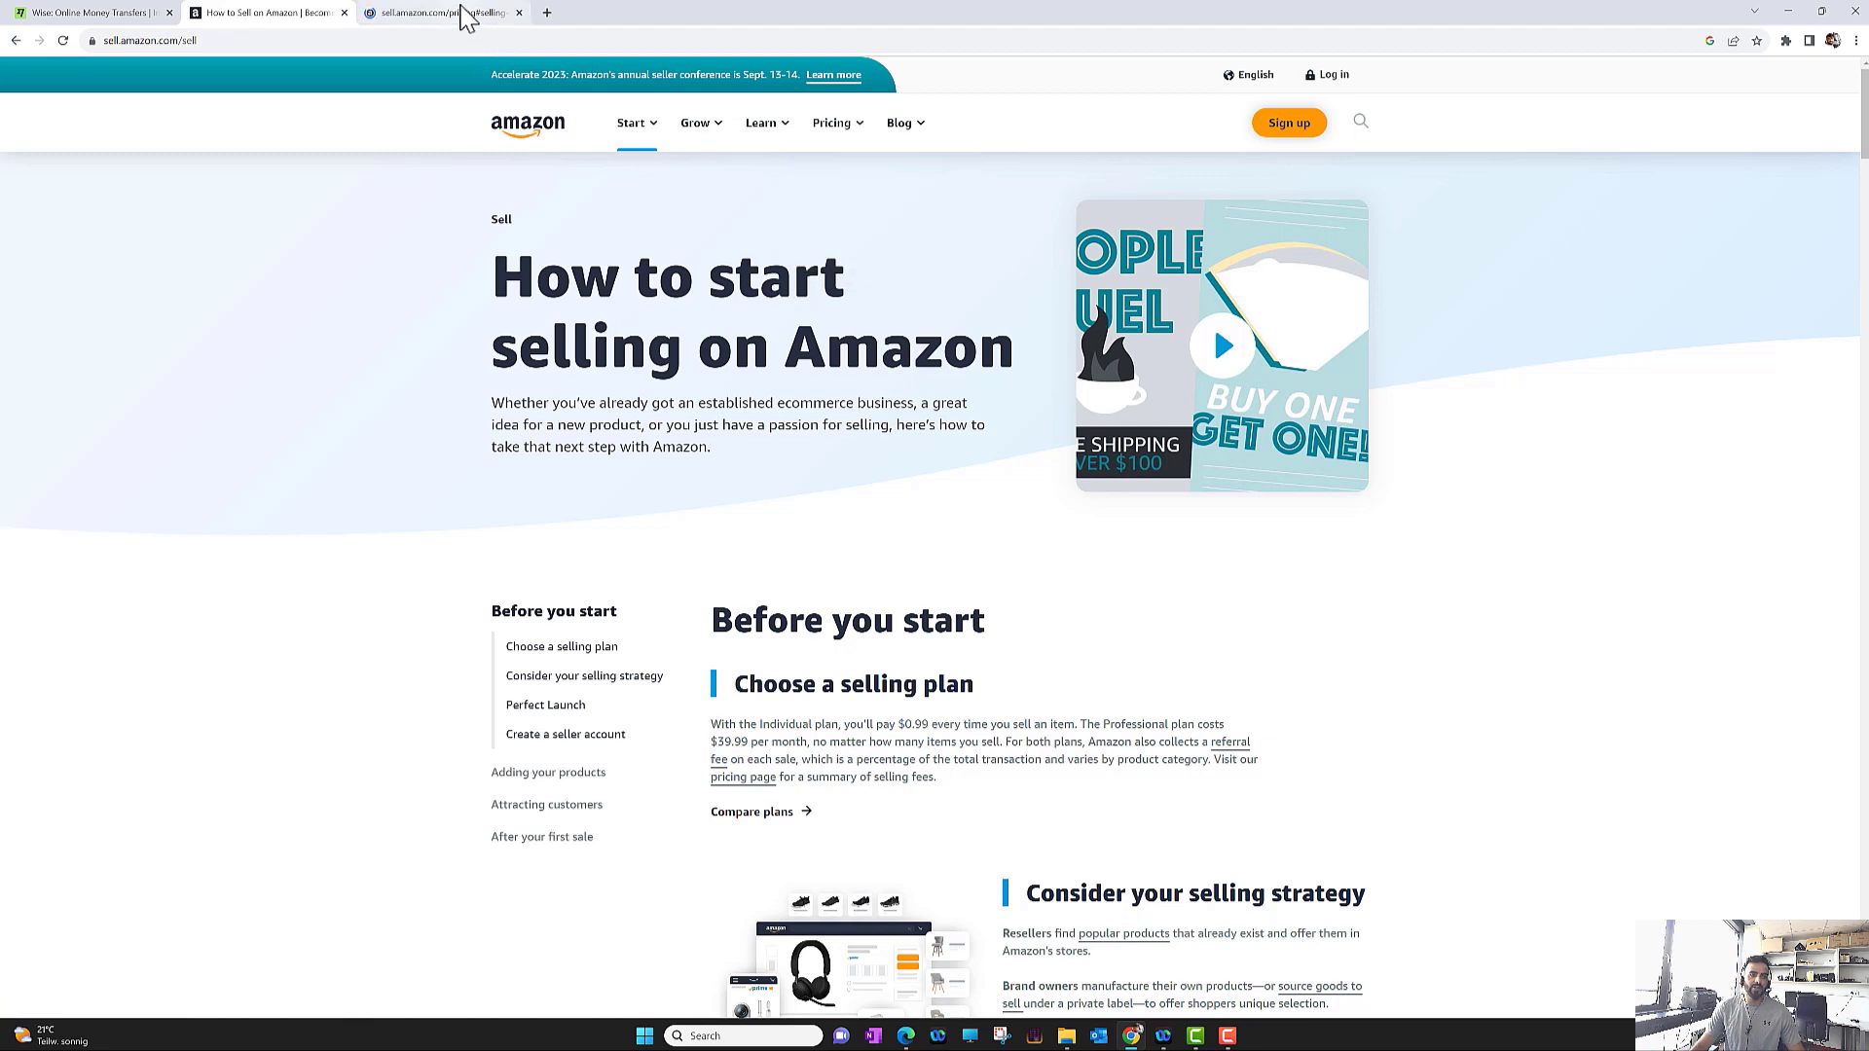
On the pricing tab, compare Individual's $0.99 per item with Professional's $39.99 per month
click(502, 14)
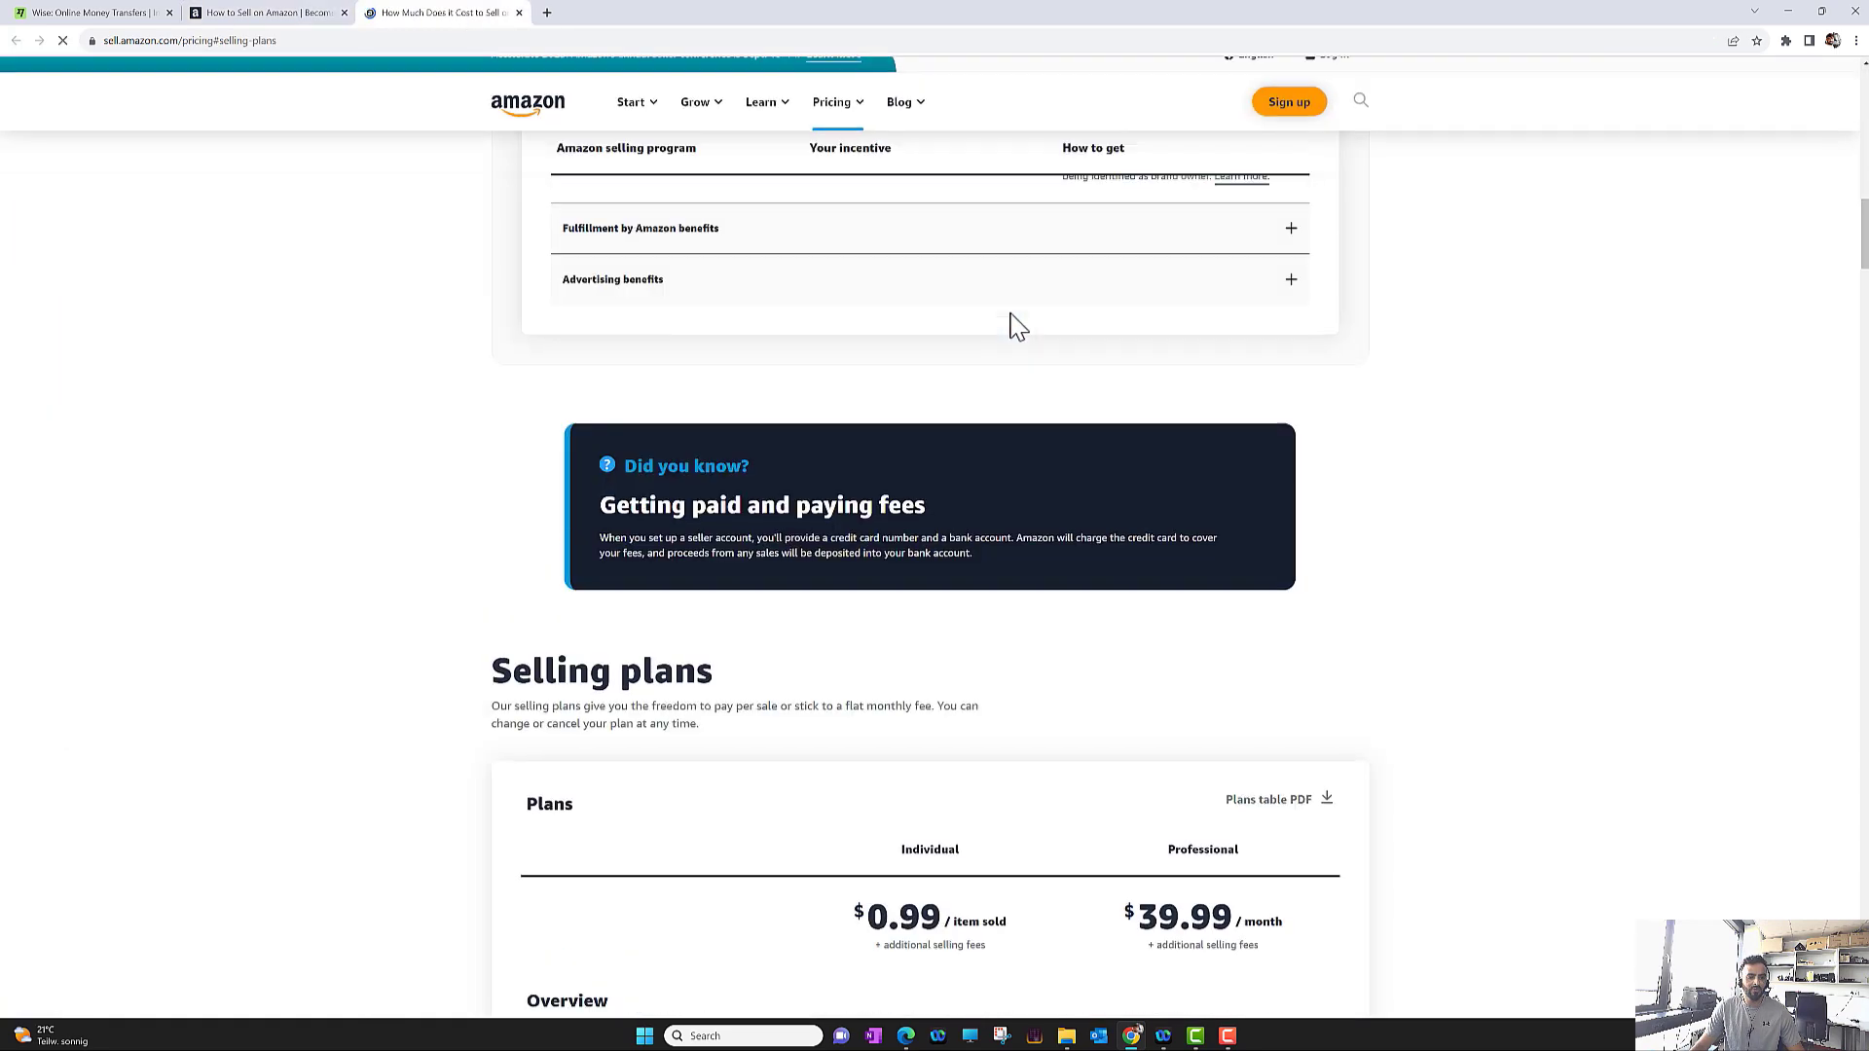
scroll(957, 742, down, 5)
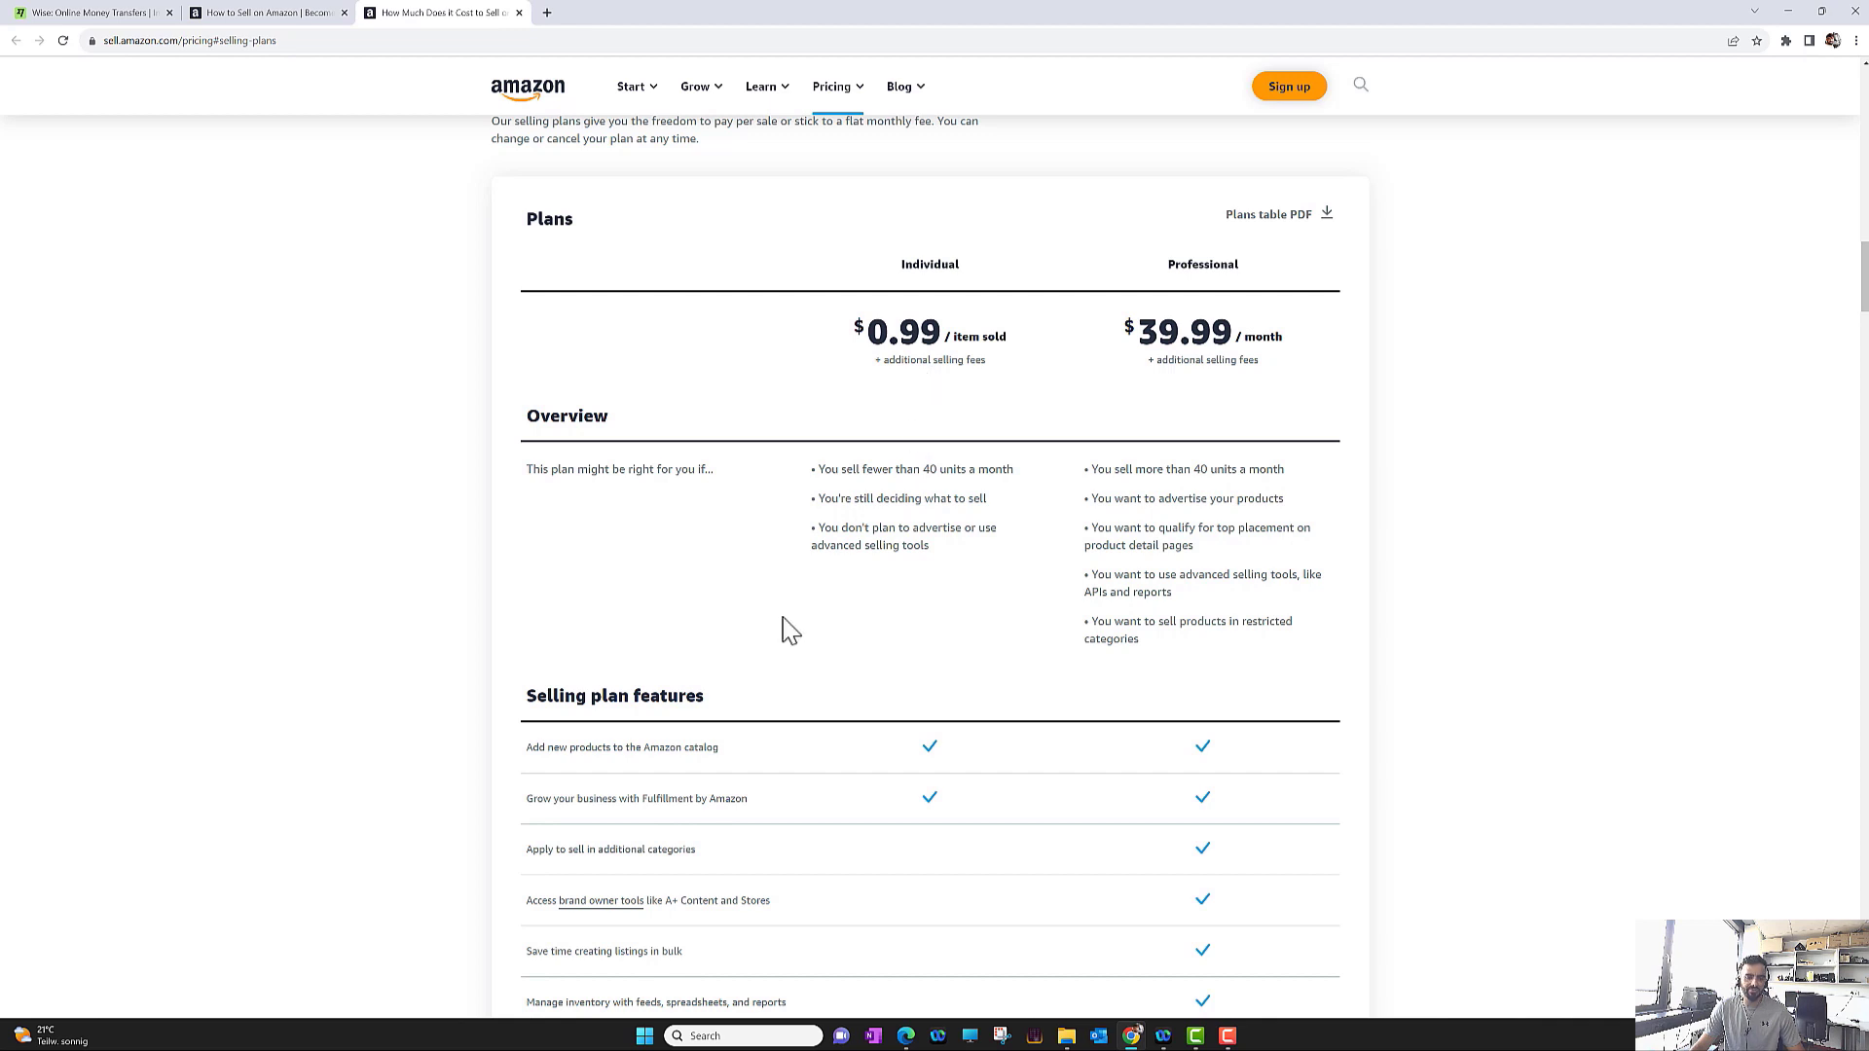
drag(873, 327, 951, 331)
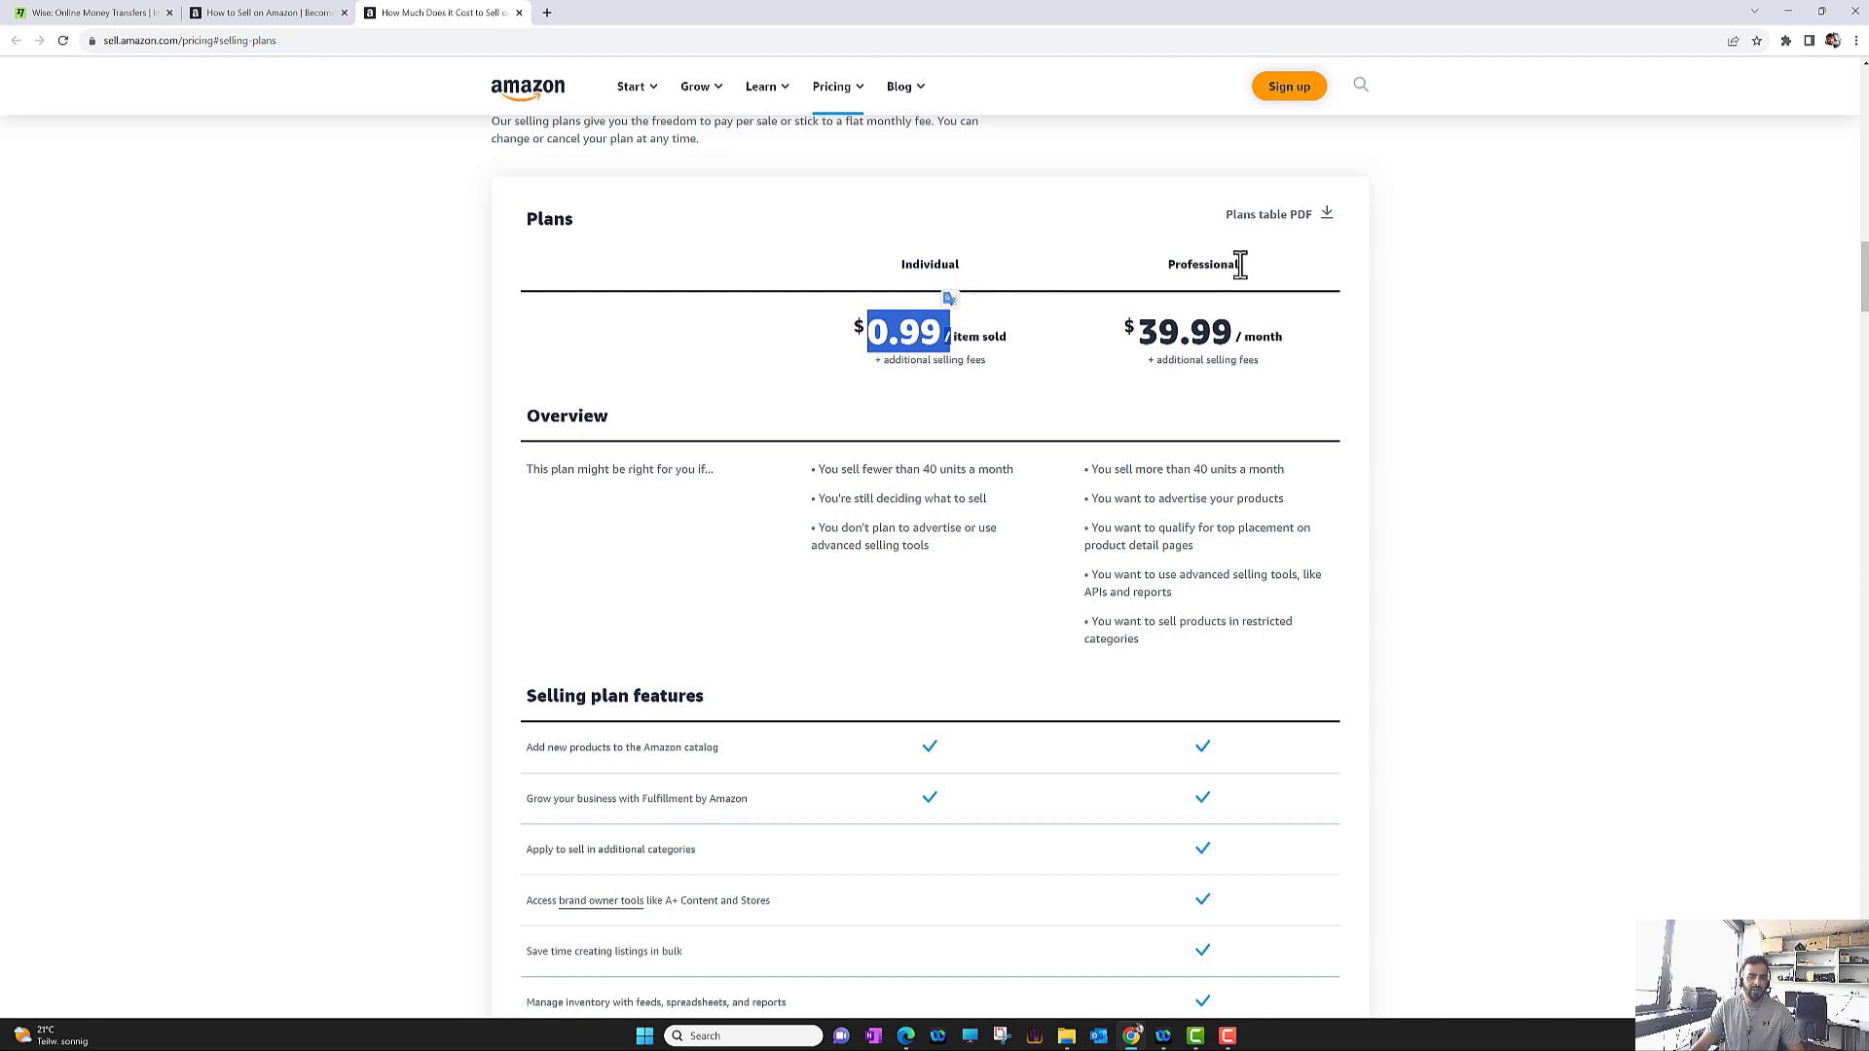
drag(1179, 263, 1234, 287)
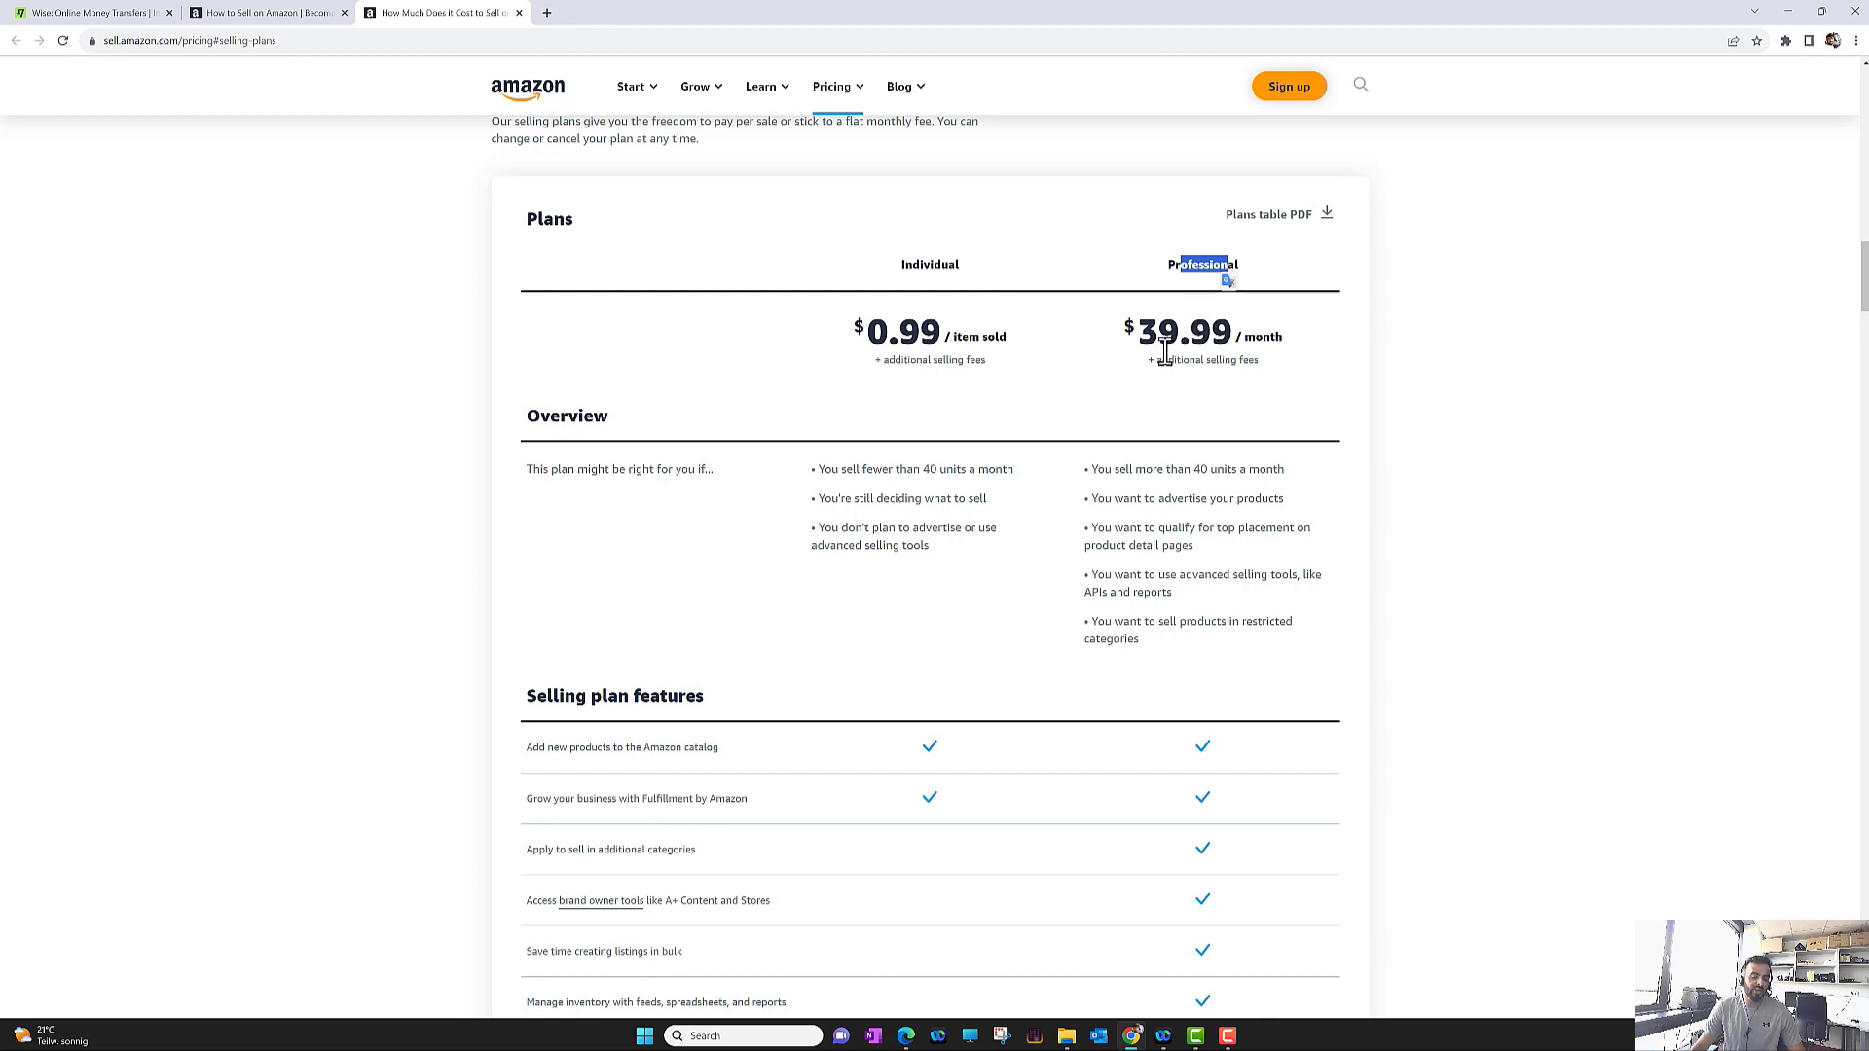
drag(1159, 336, 1277, 343)
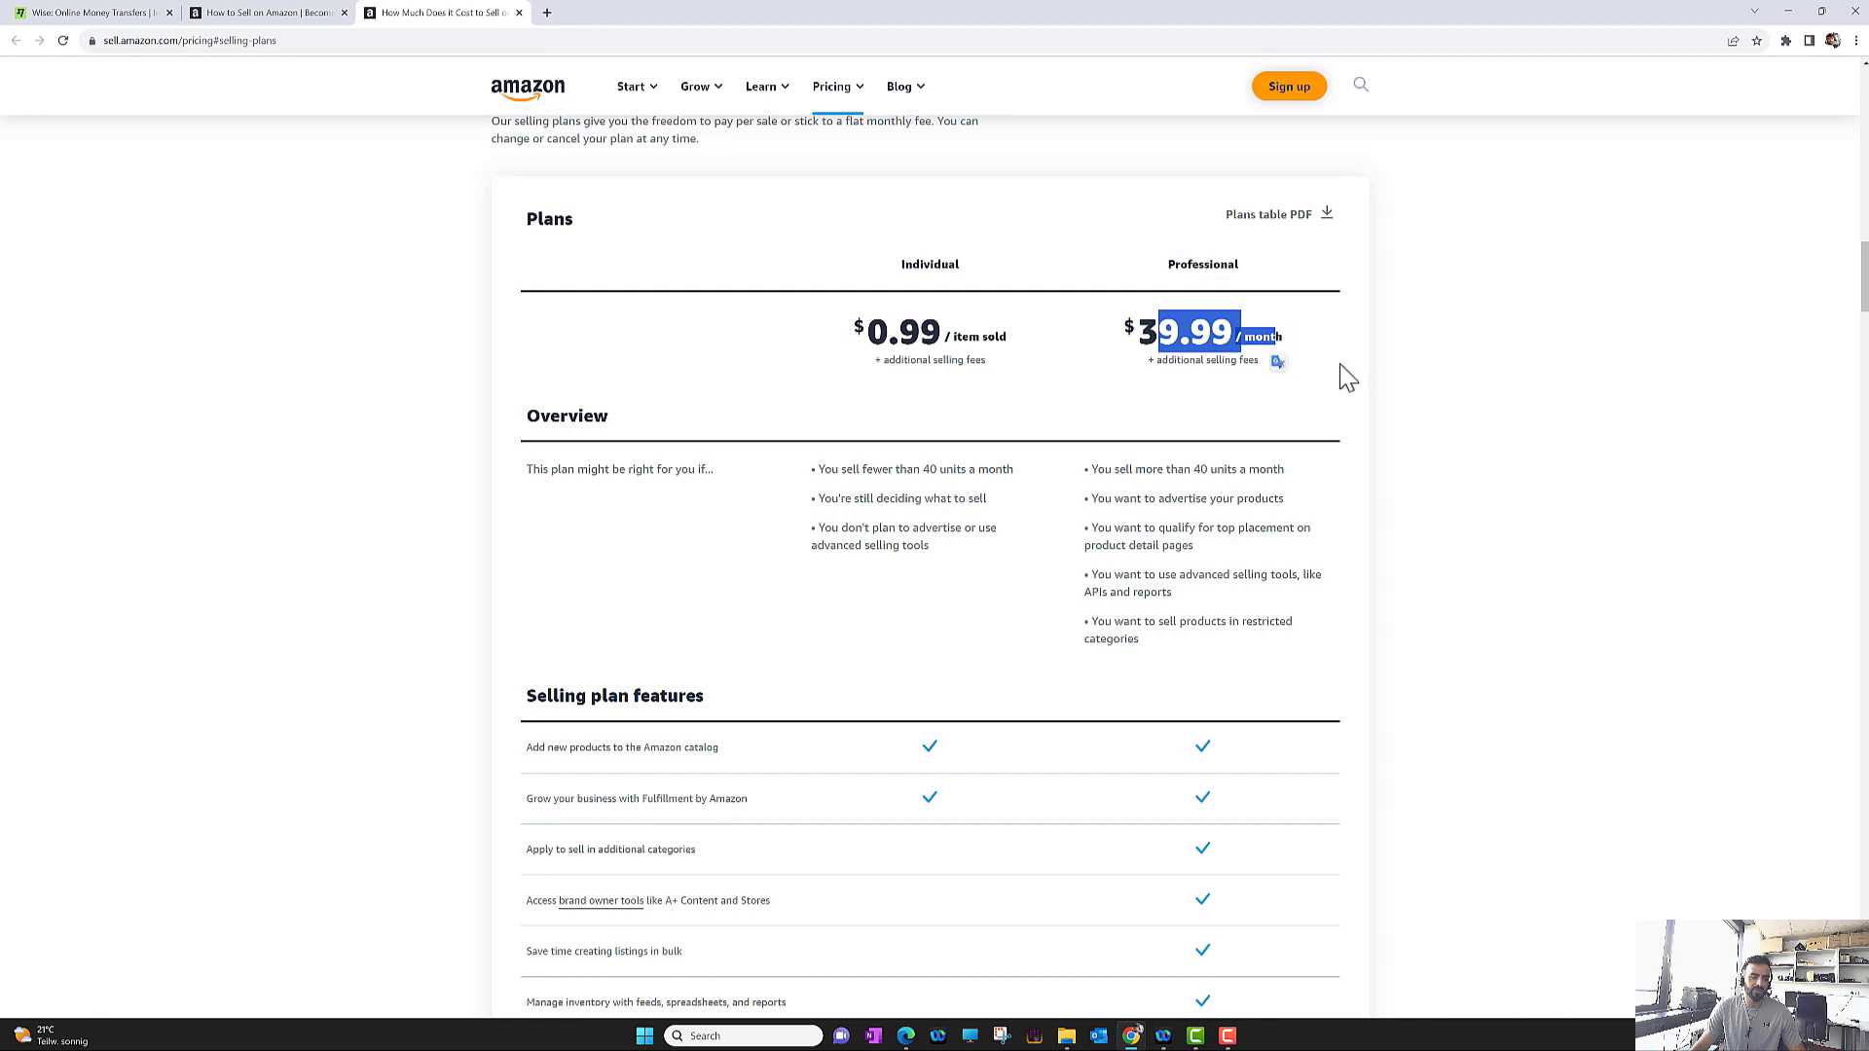
click(1348, 378)
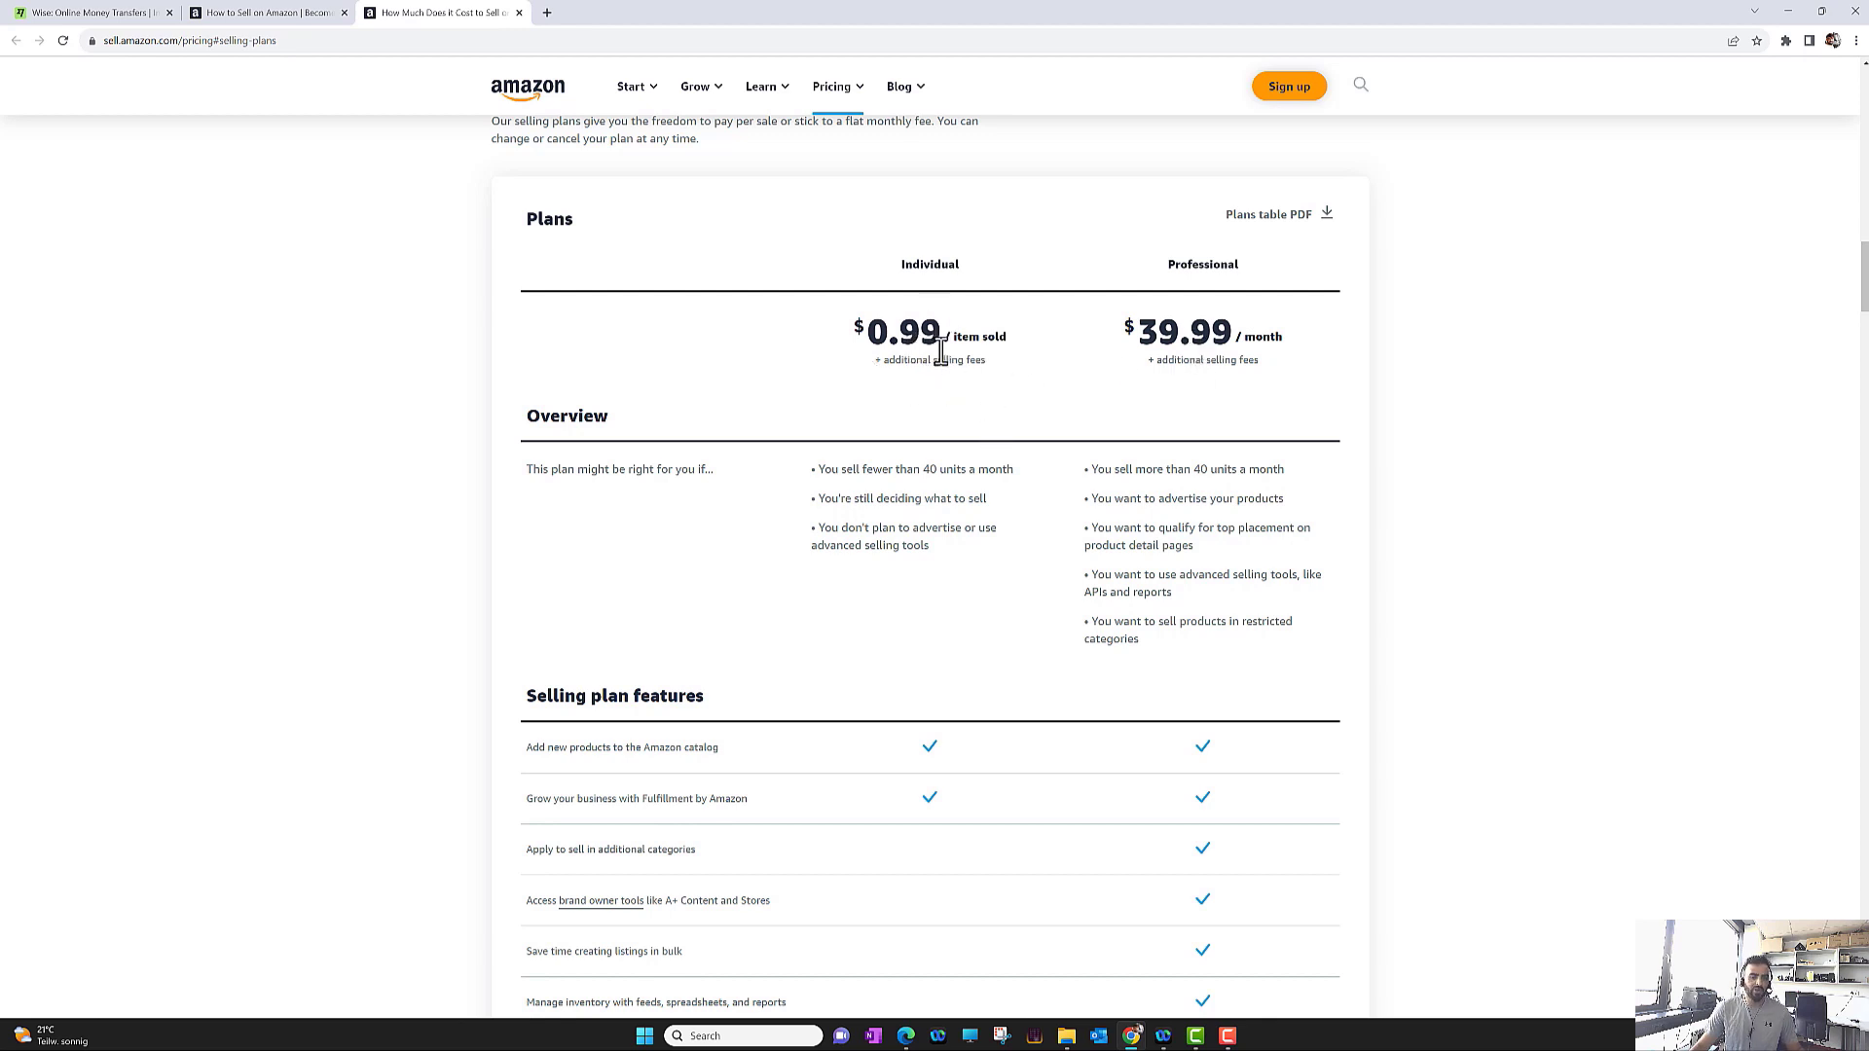
scroll(954, 311, up, 20)
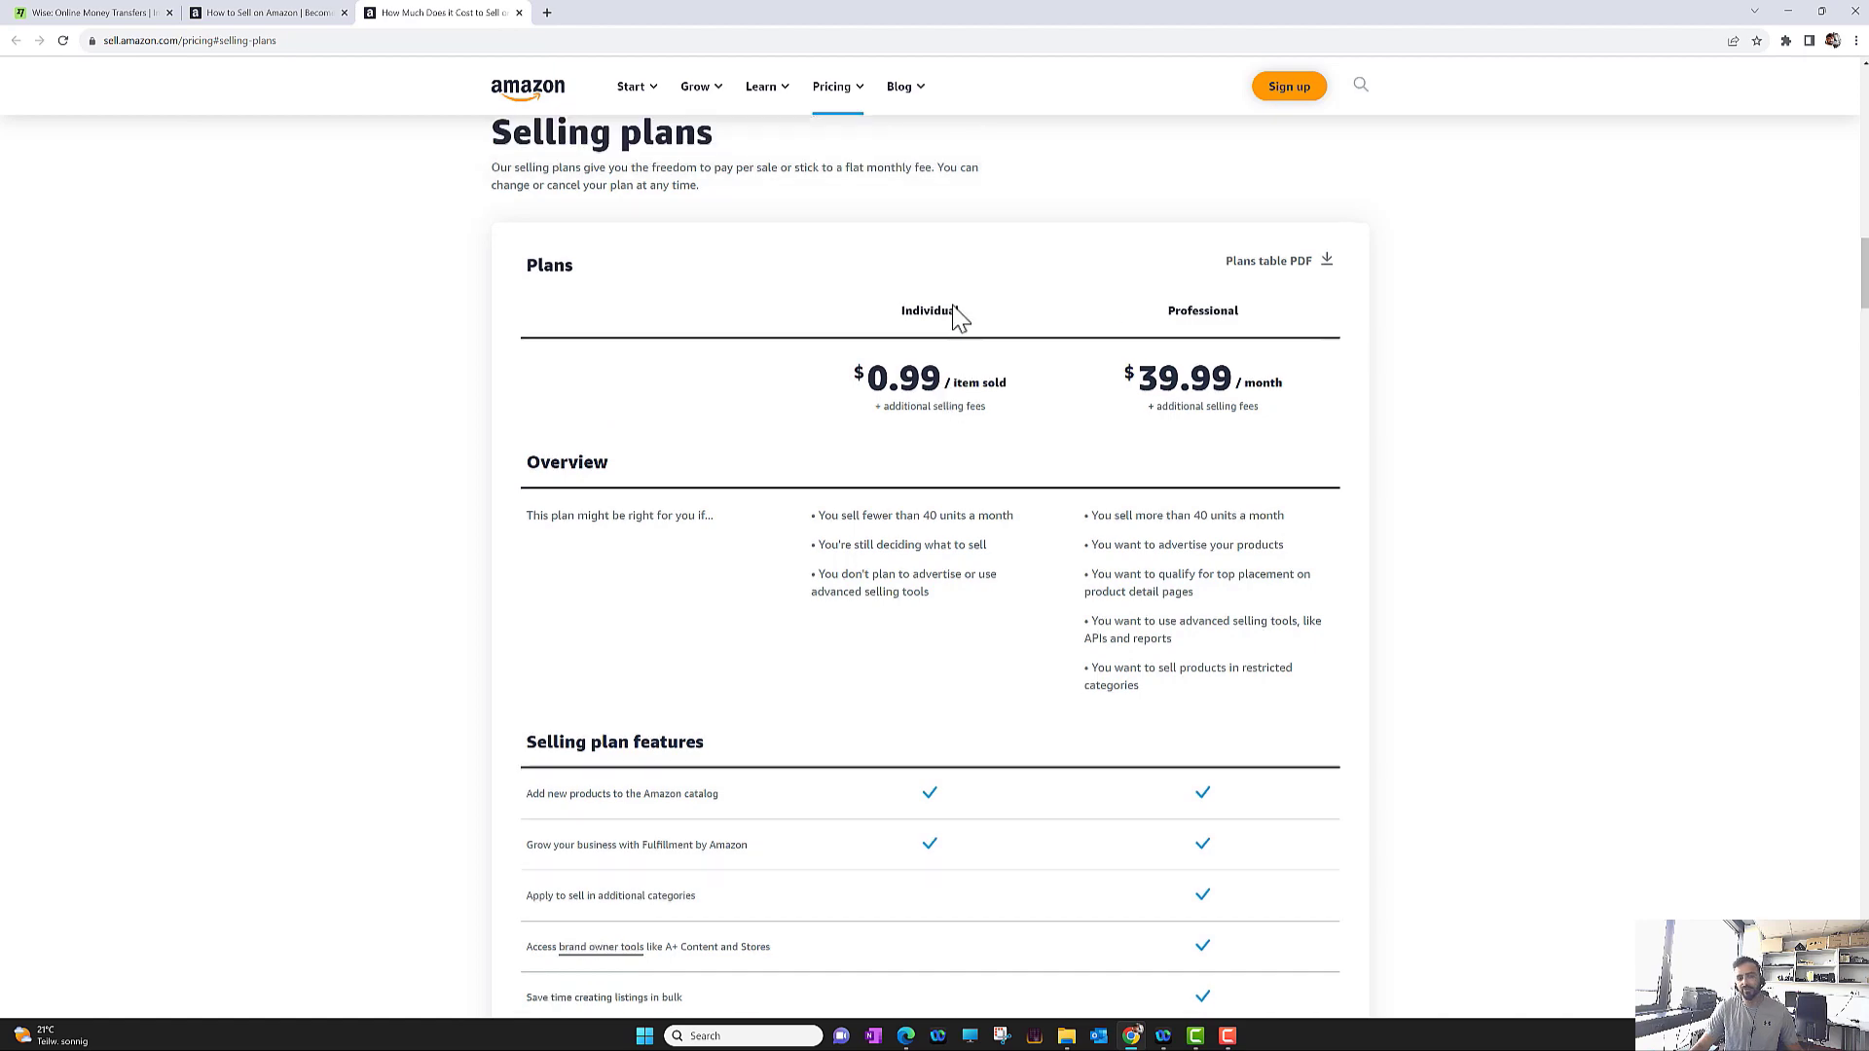
scroll(954, 305, up, 2)
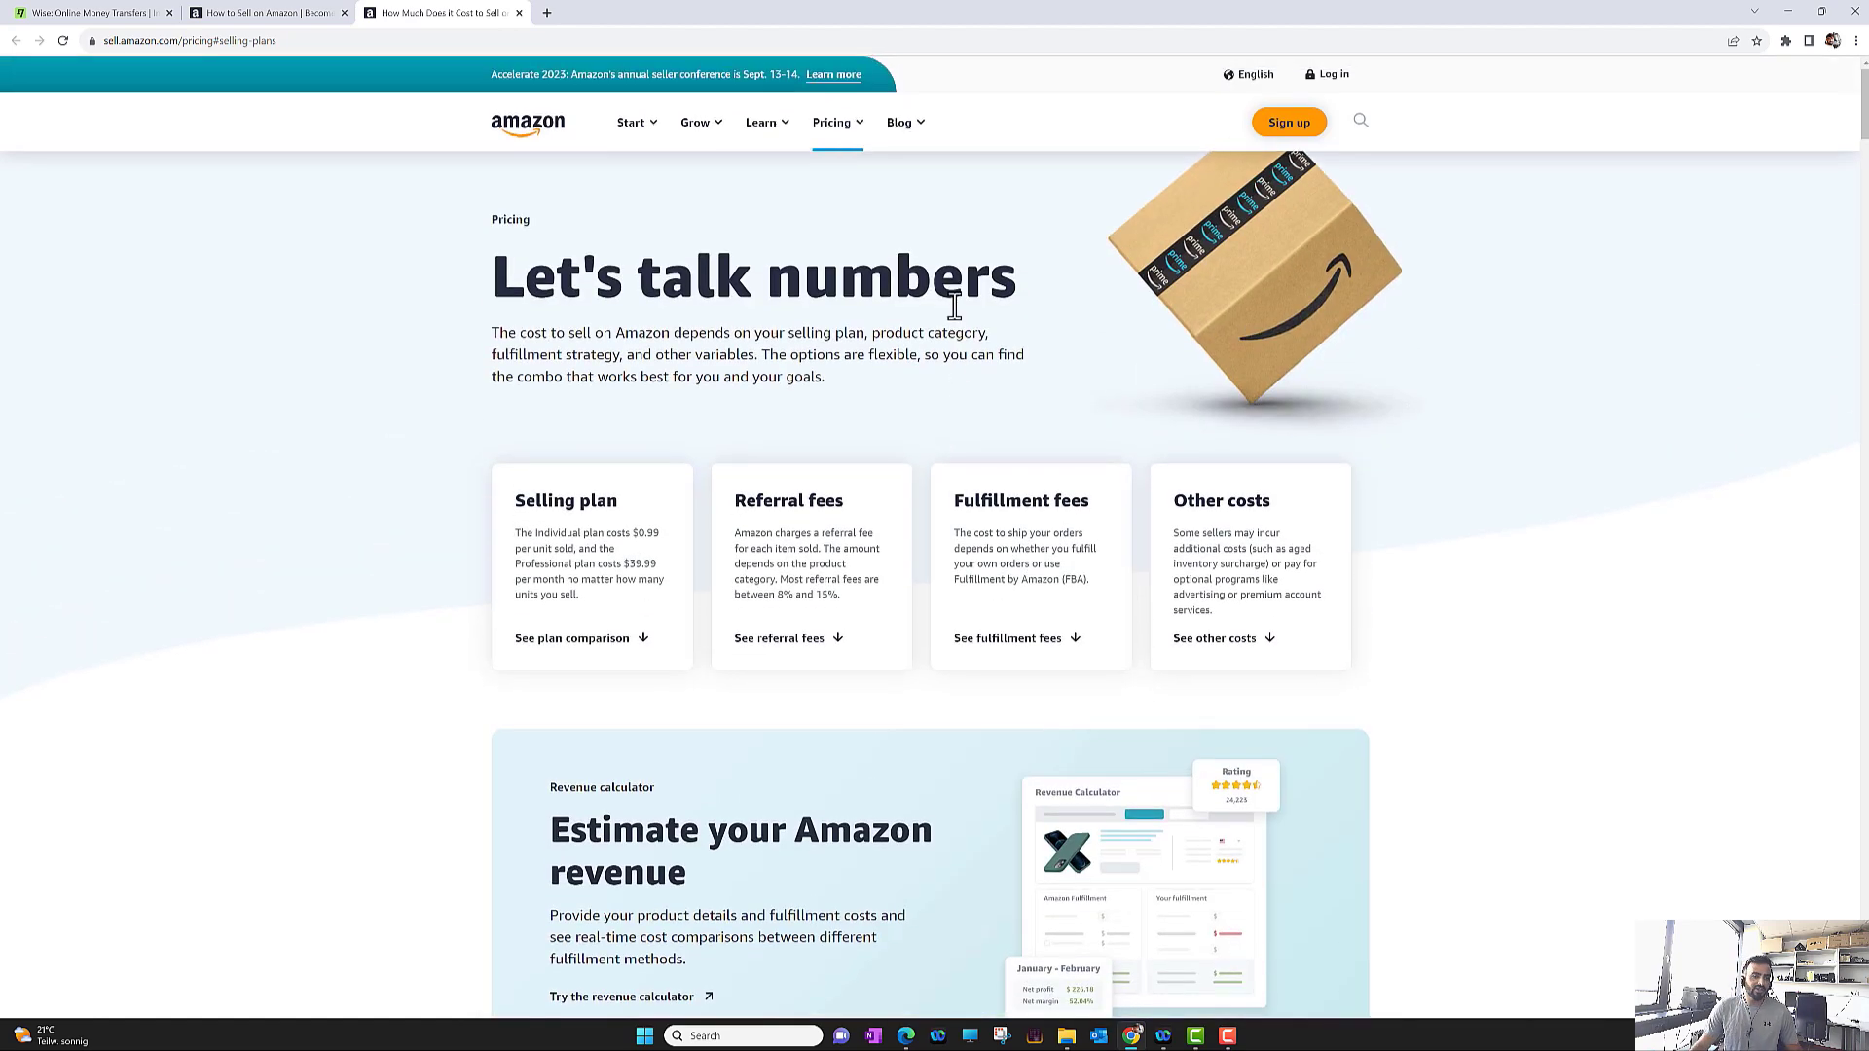
Switch back to the How to Sell on Amazon browser tab
click(296, 14)
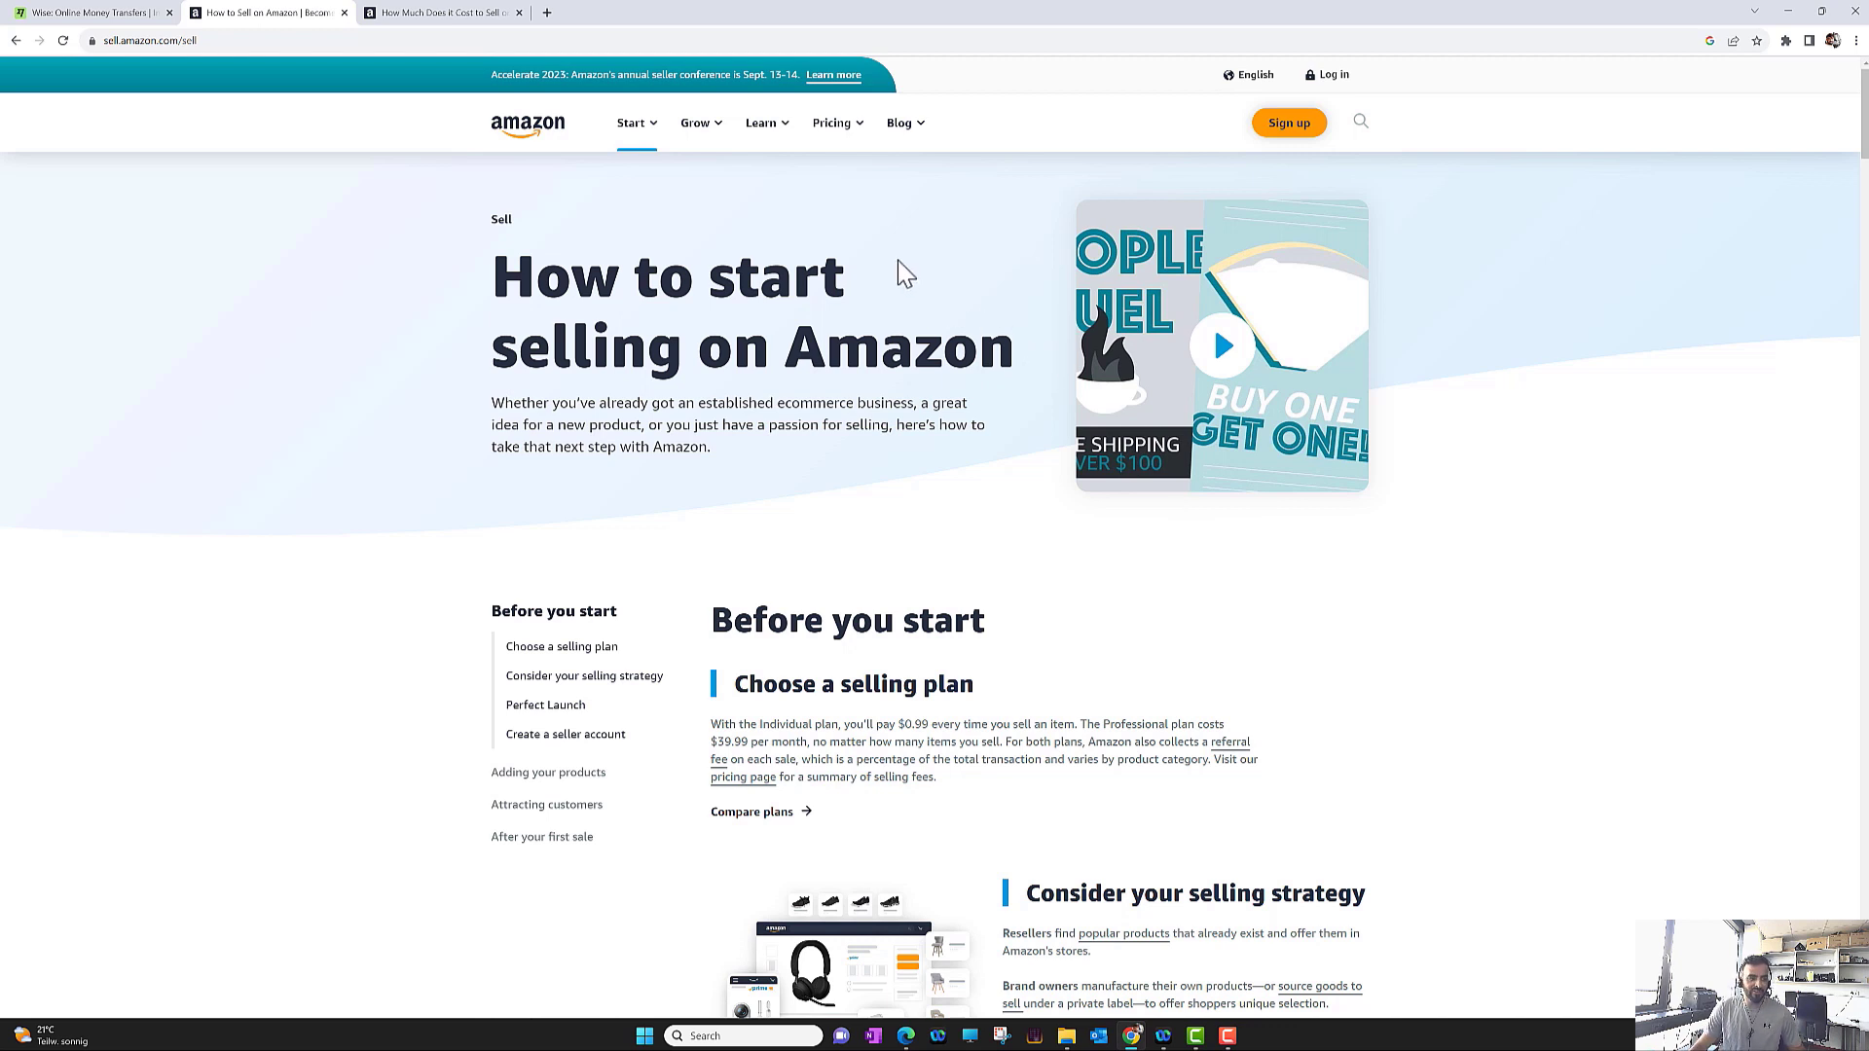
Sign up as a new seller and submit the new account's name, e-mail and password
click(1289, 124)
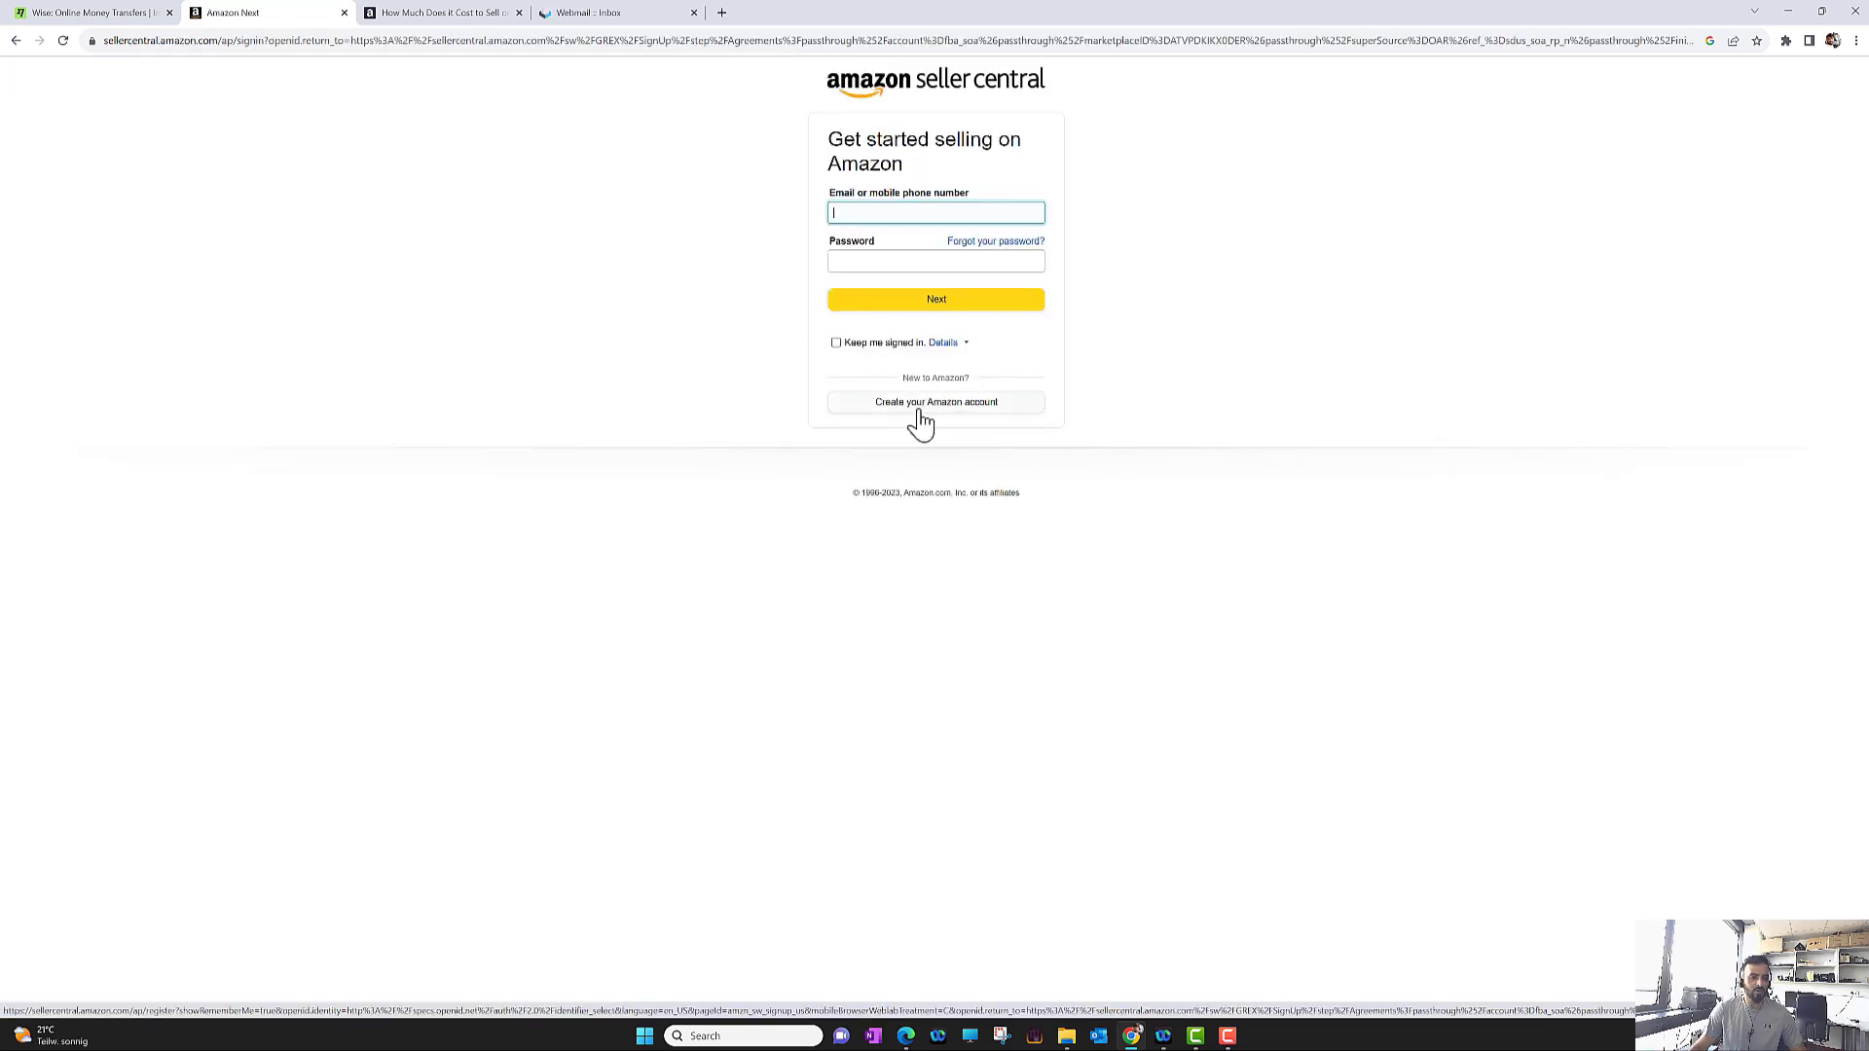
click(932, 407)
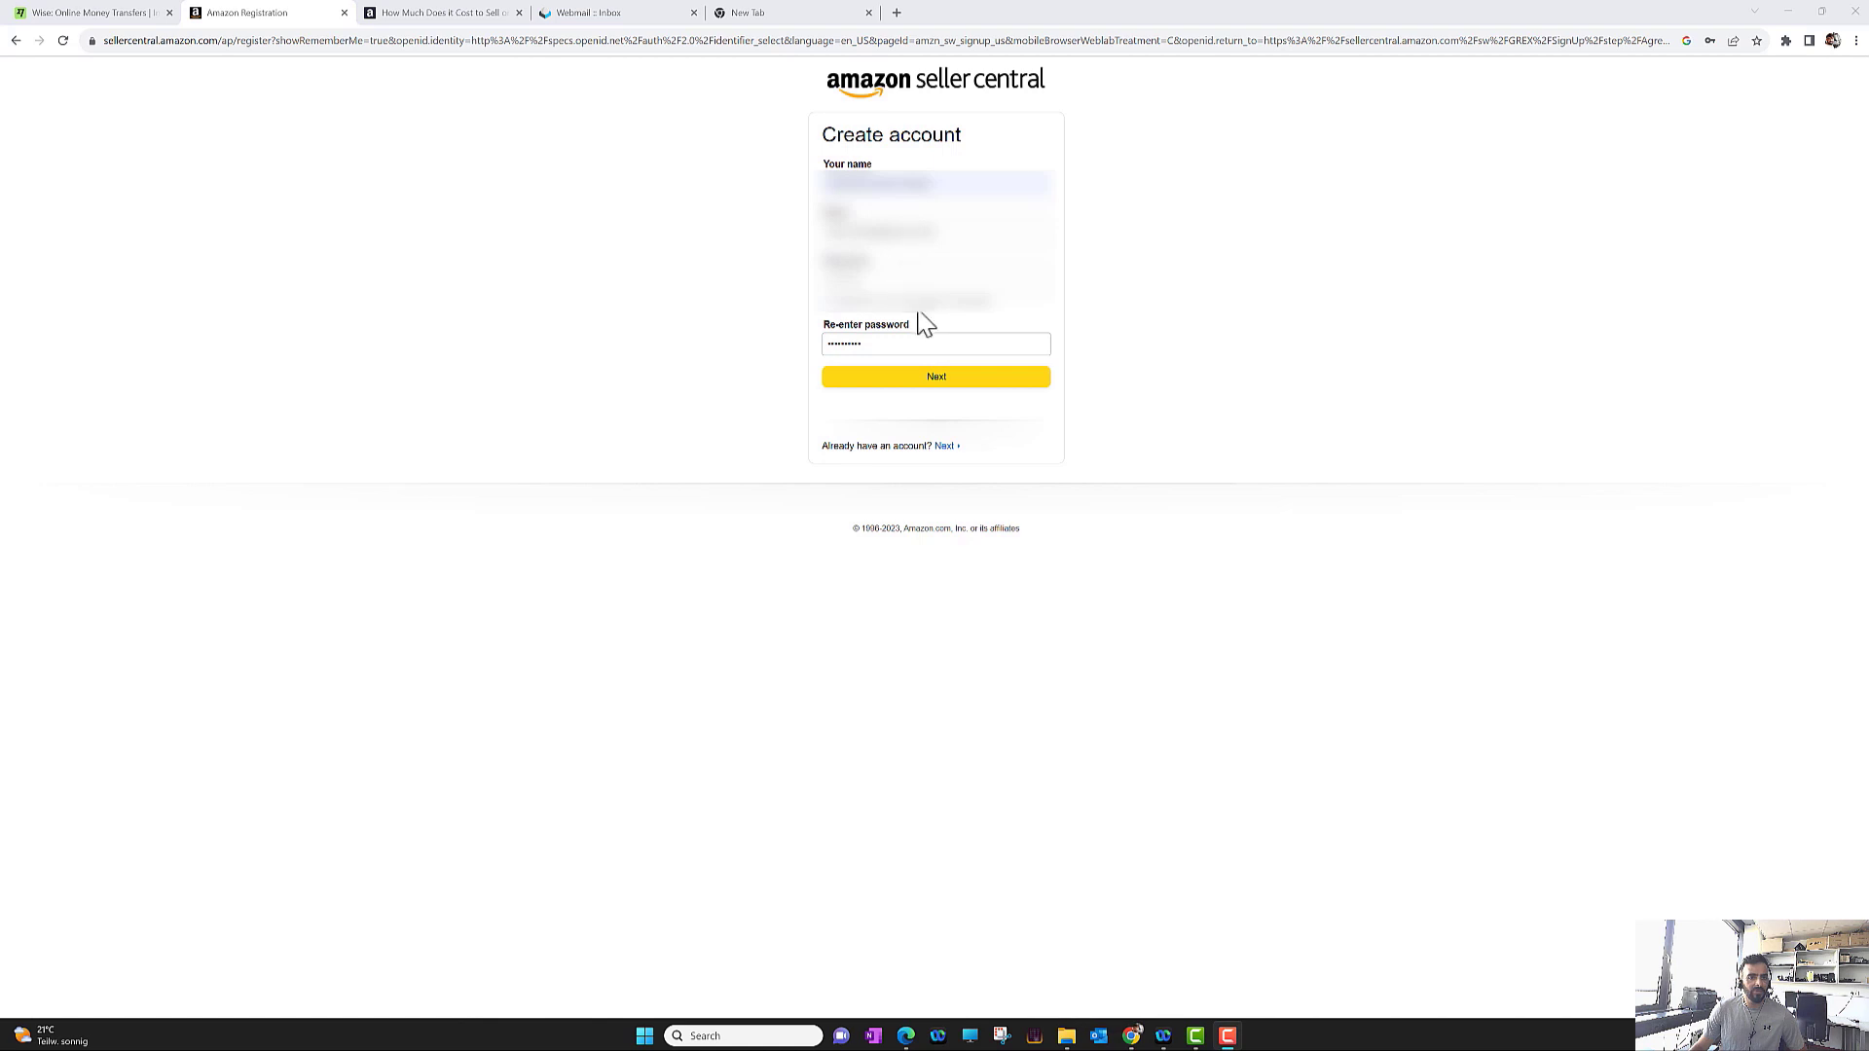
click(938, 388)
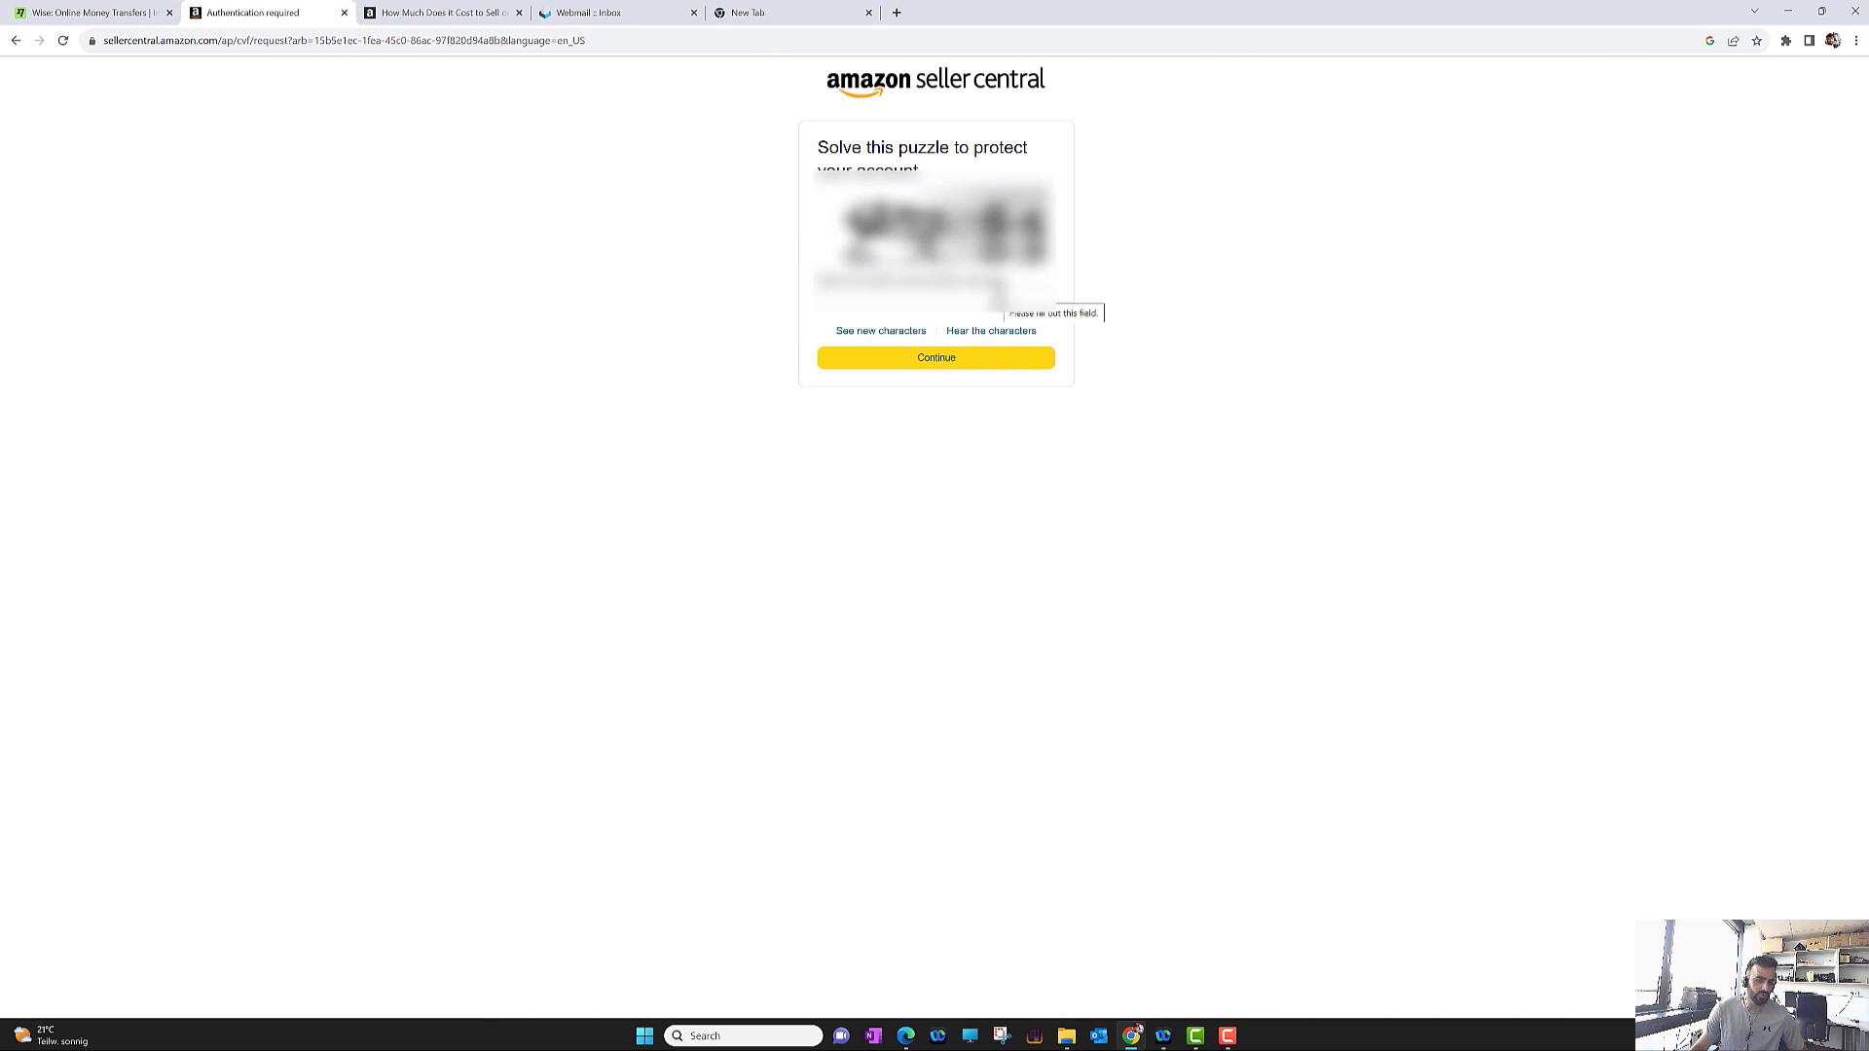
Answer the character puzzle and enter the emailed one-time code to verify the e-mail
click(909, 296)
click(903, 356)
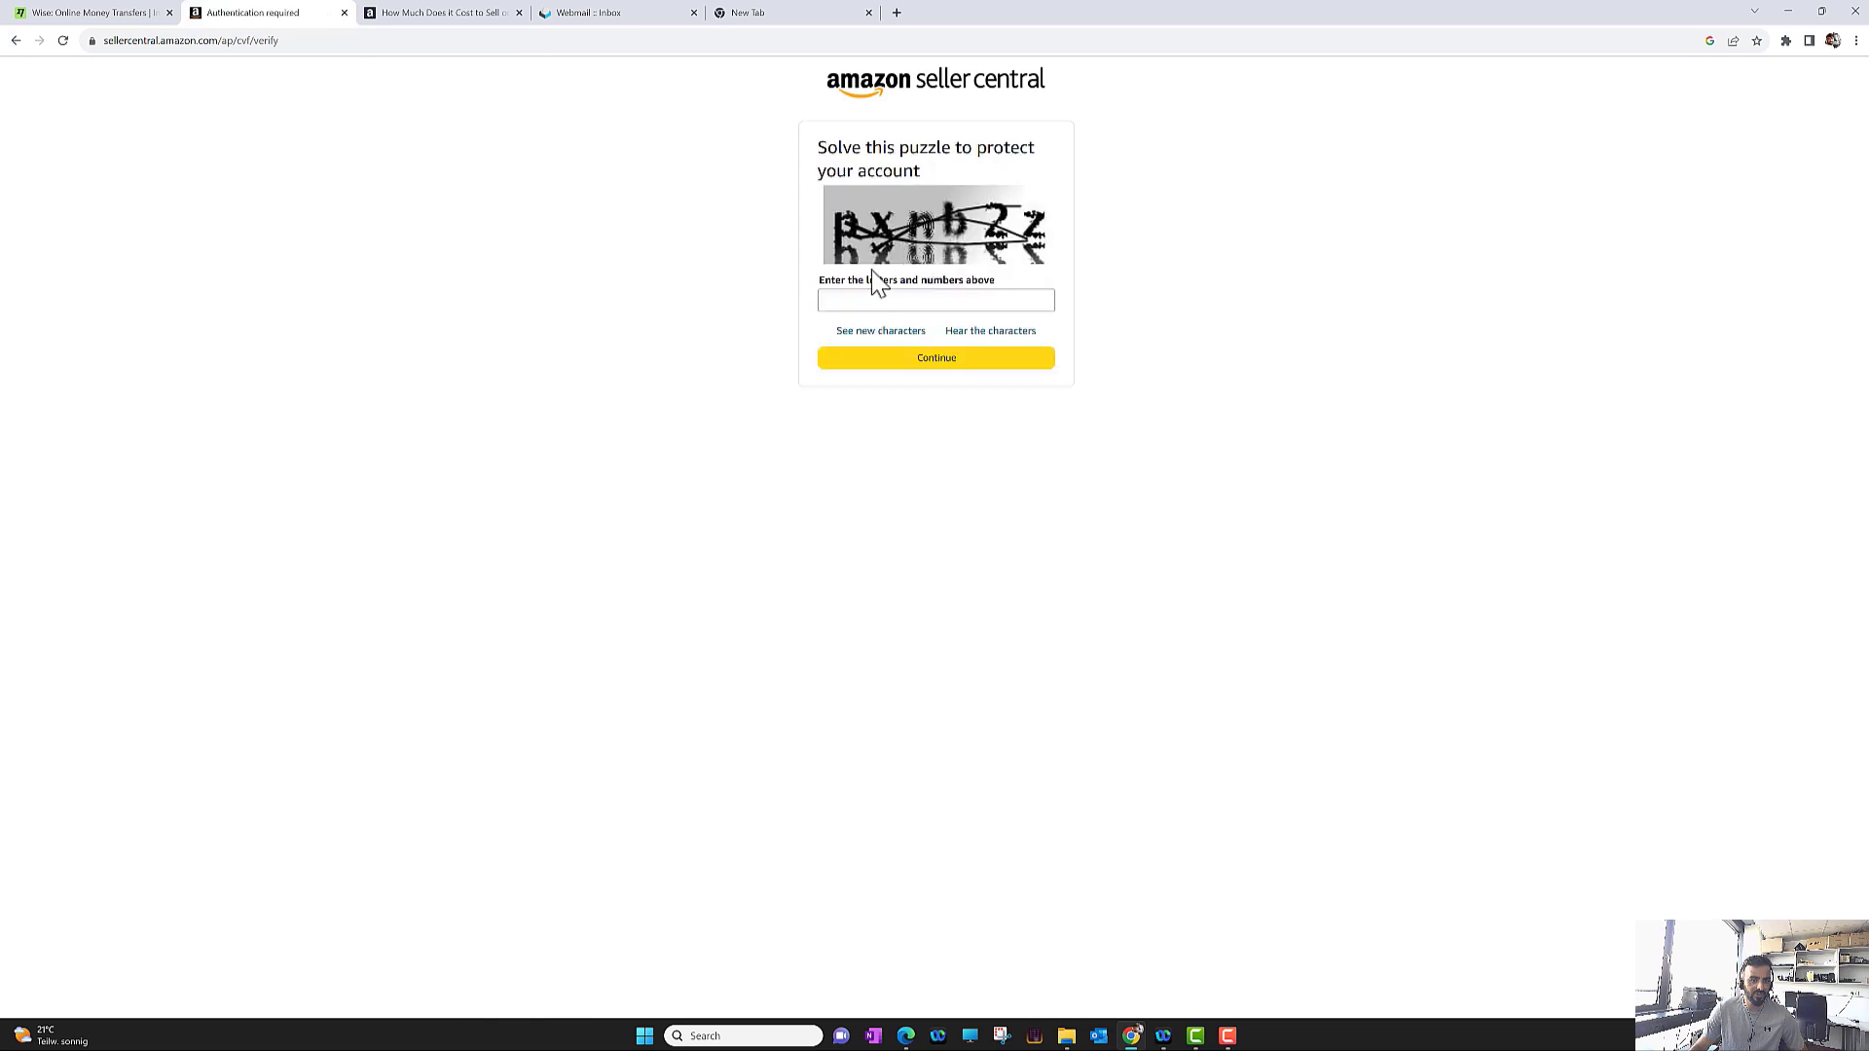
click(884, 302)
text(p)
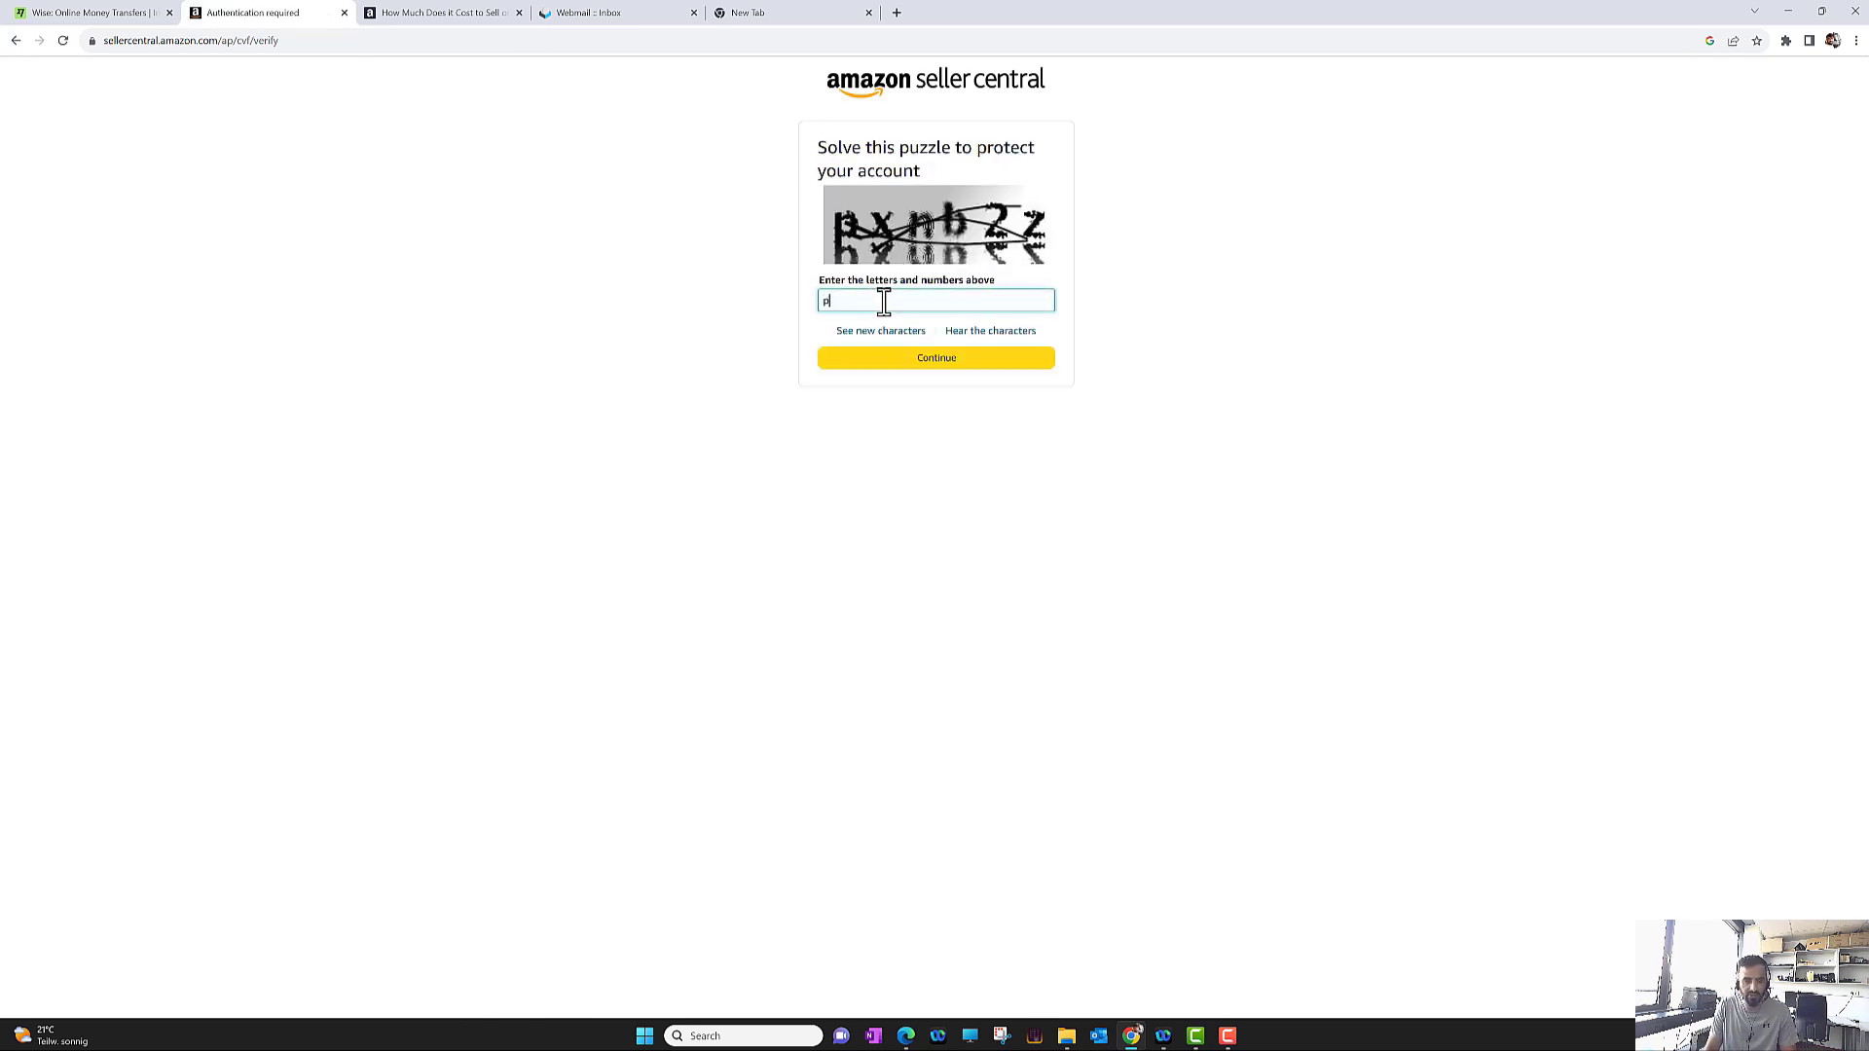
text(xnb)
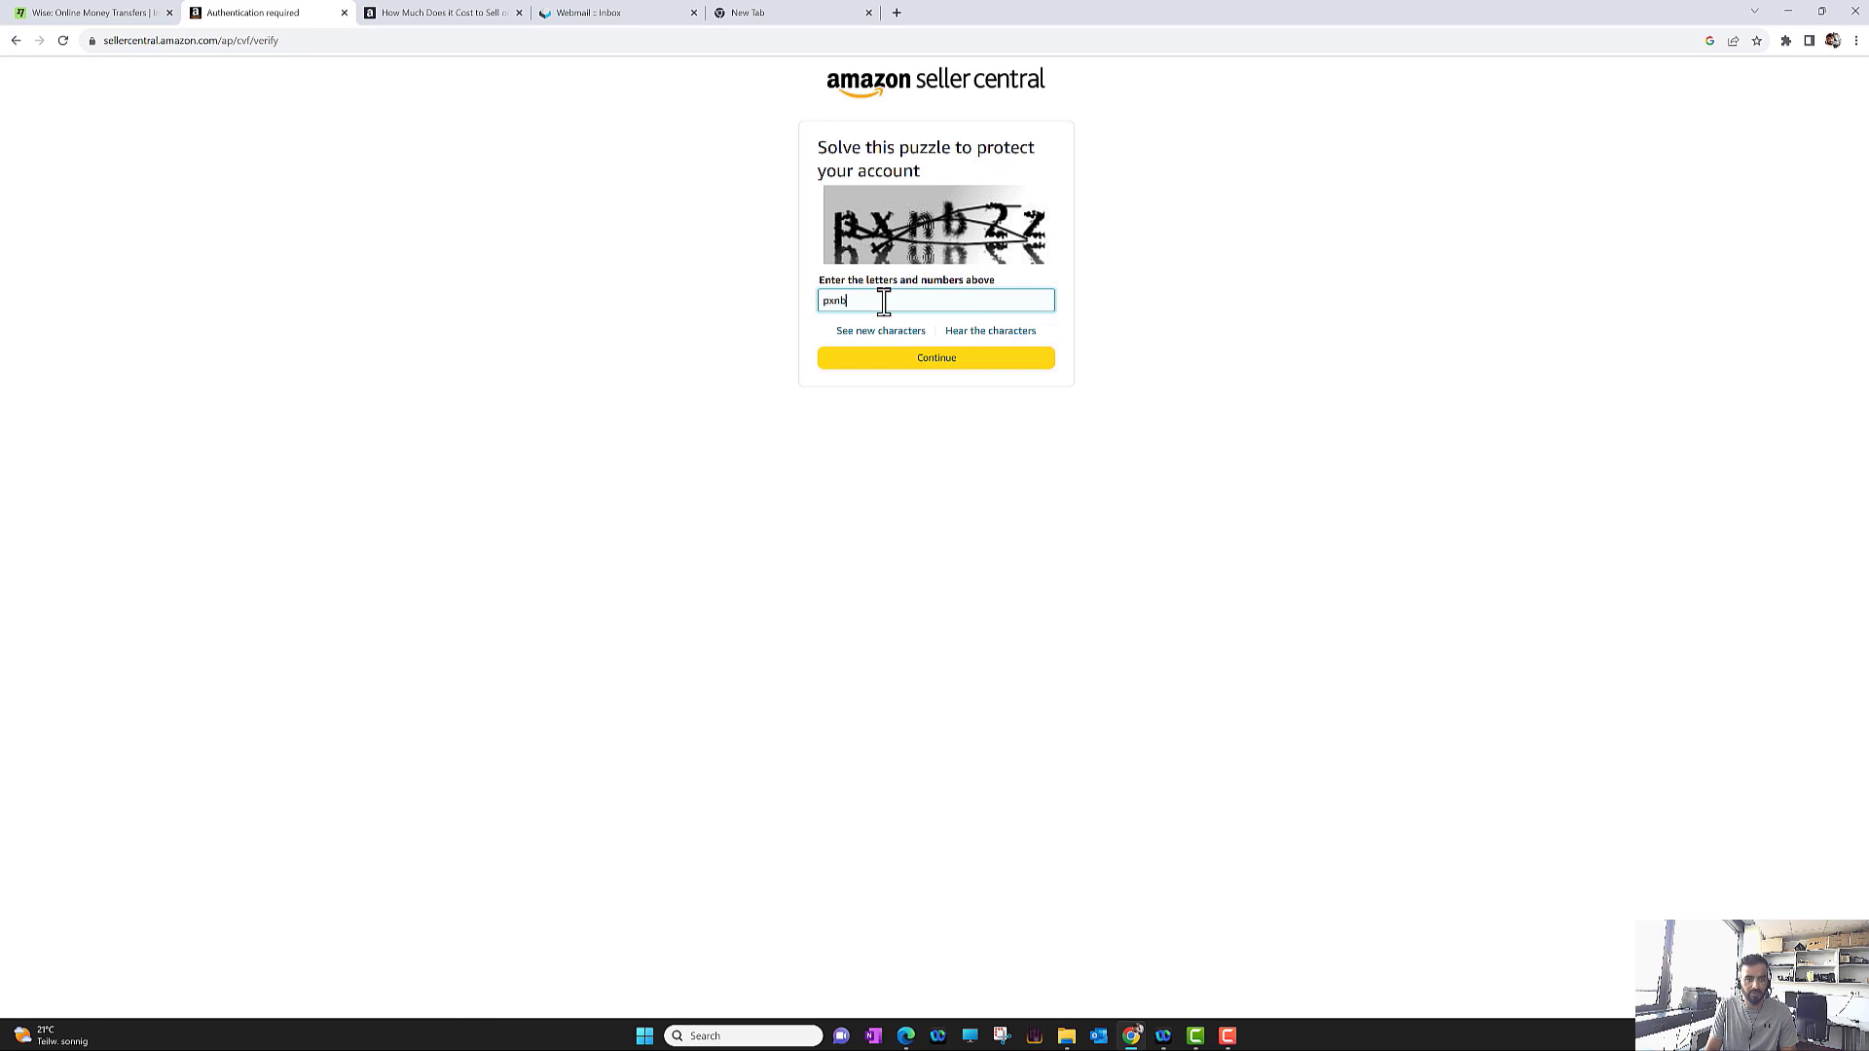
text(2z)
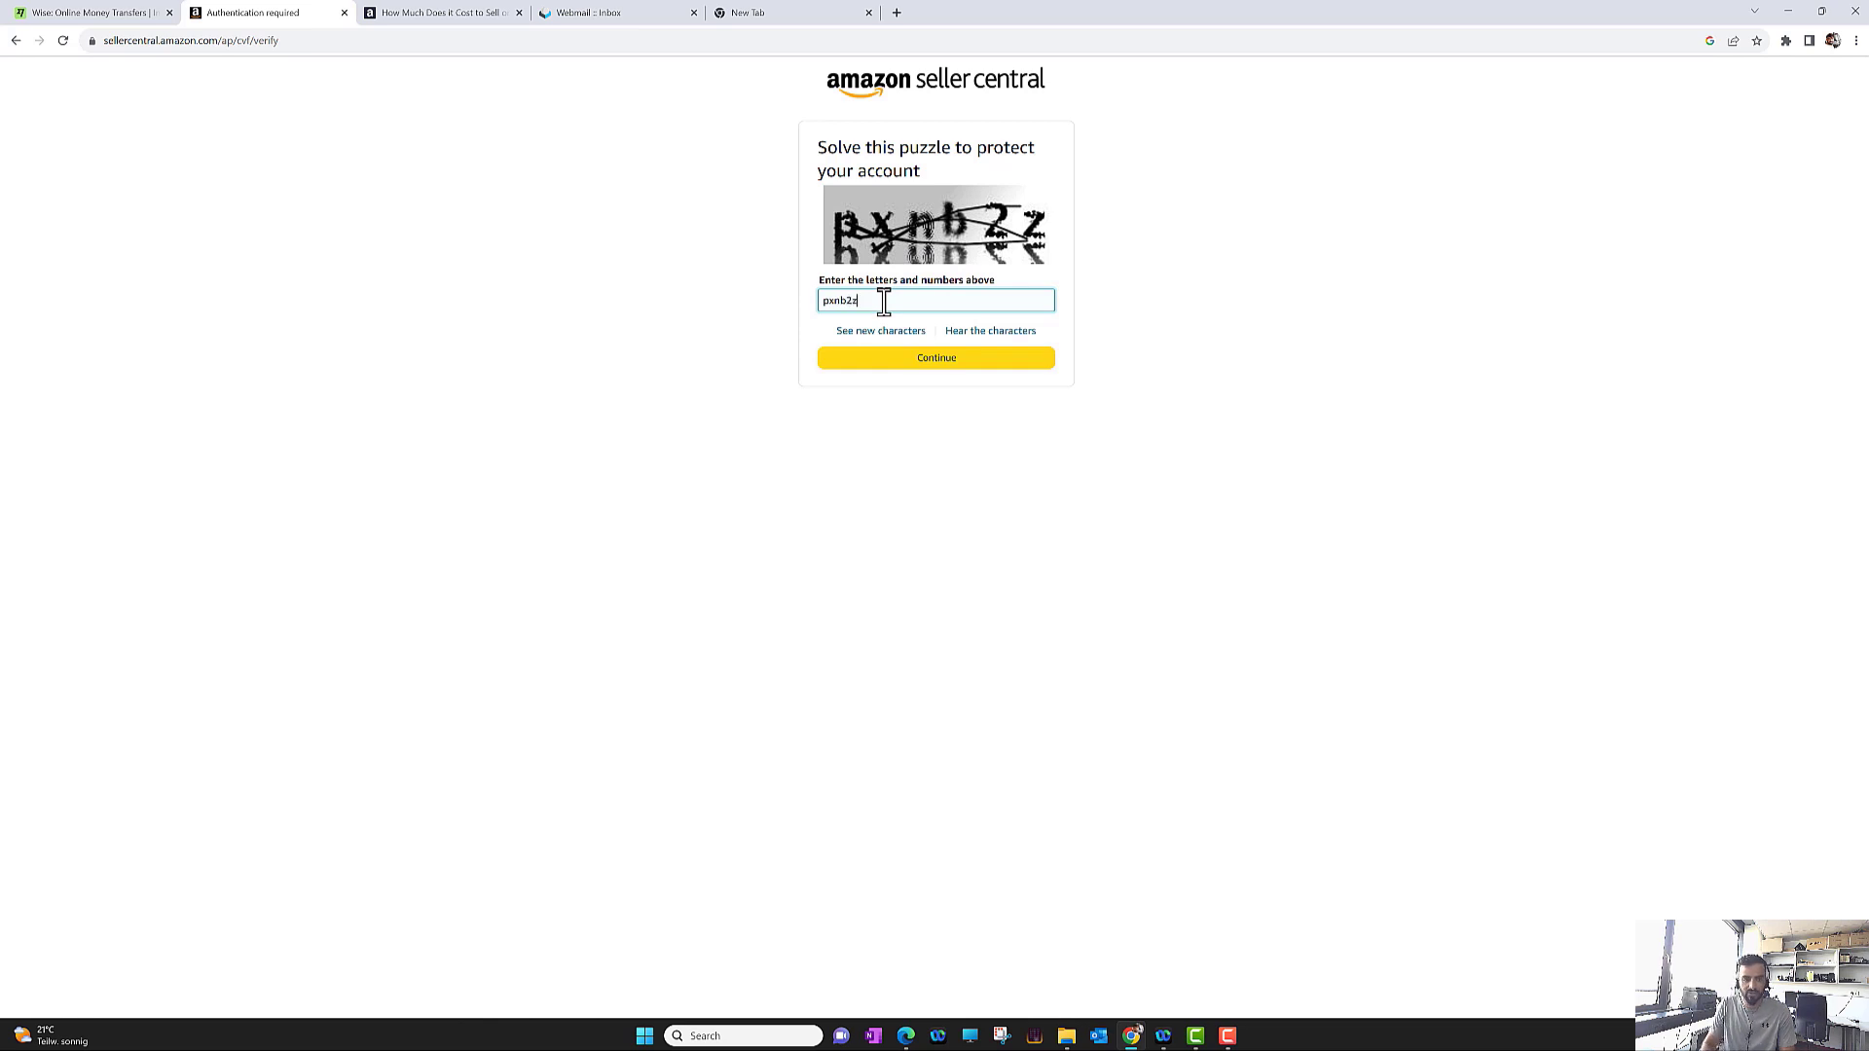
click(933, 360)
click(935, 360)
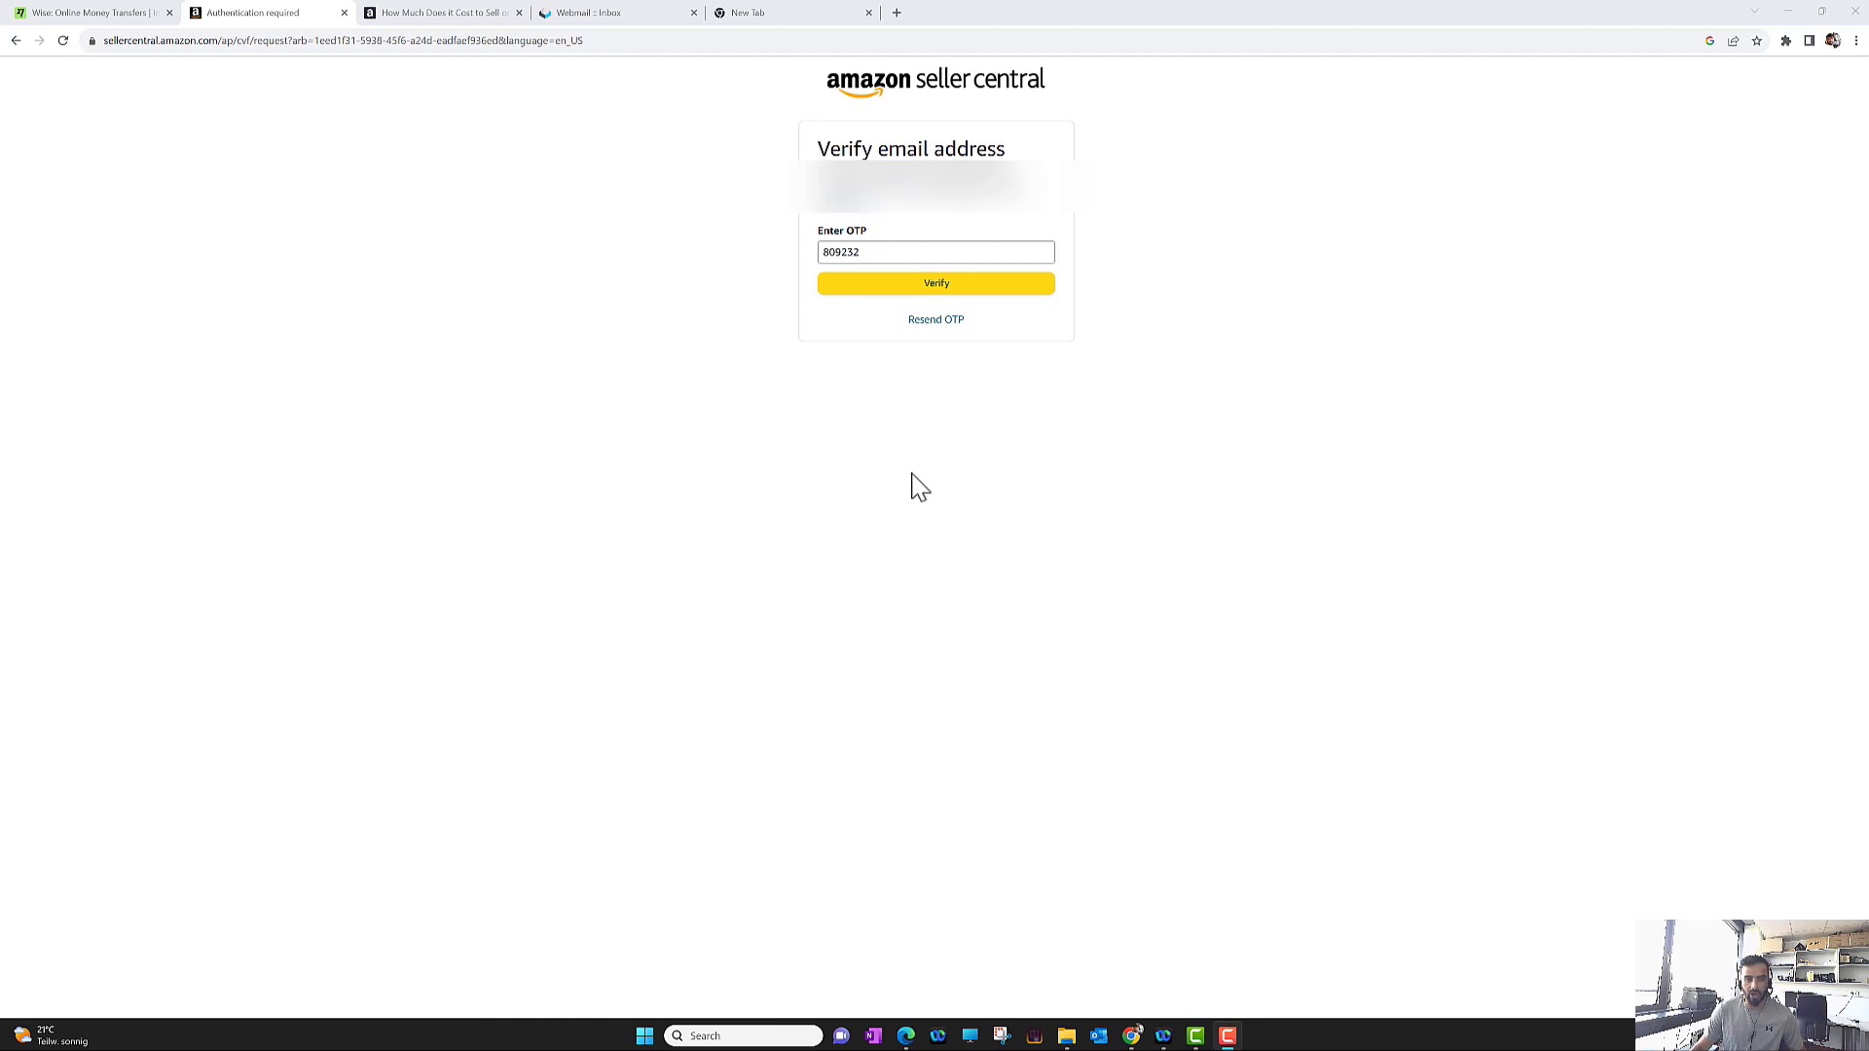
click(905, 287)
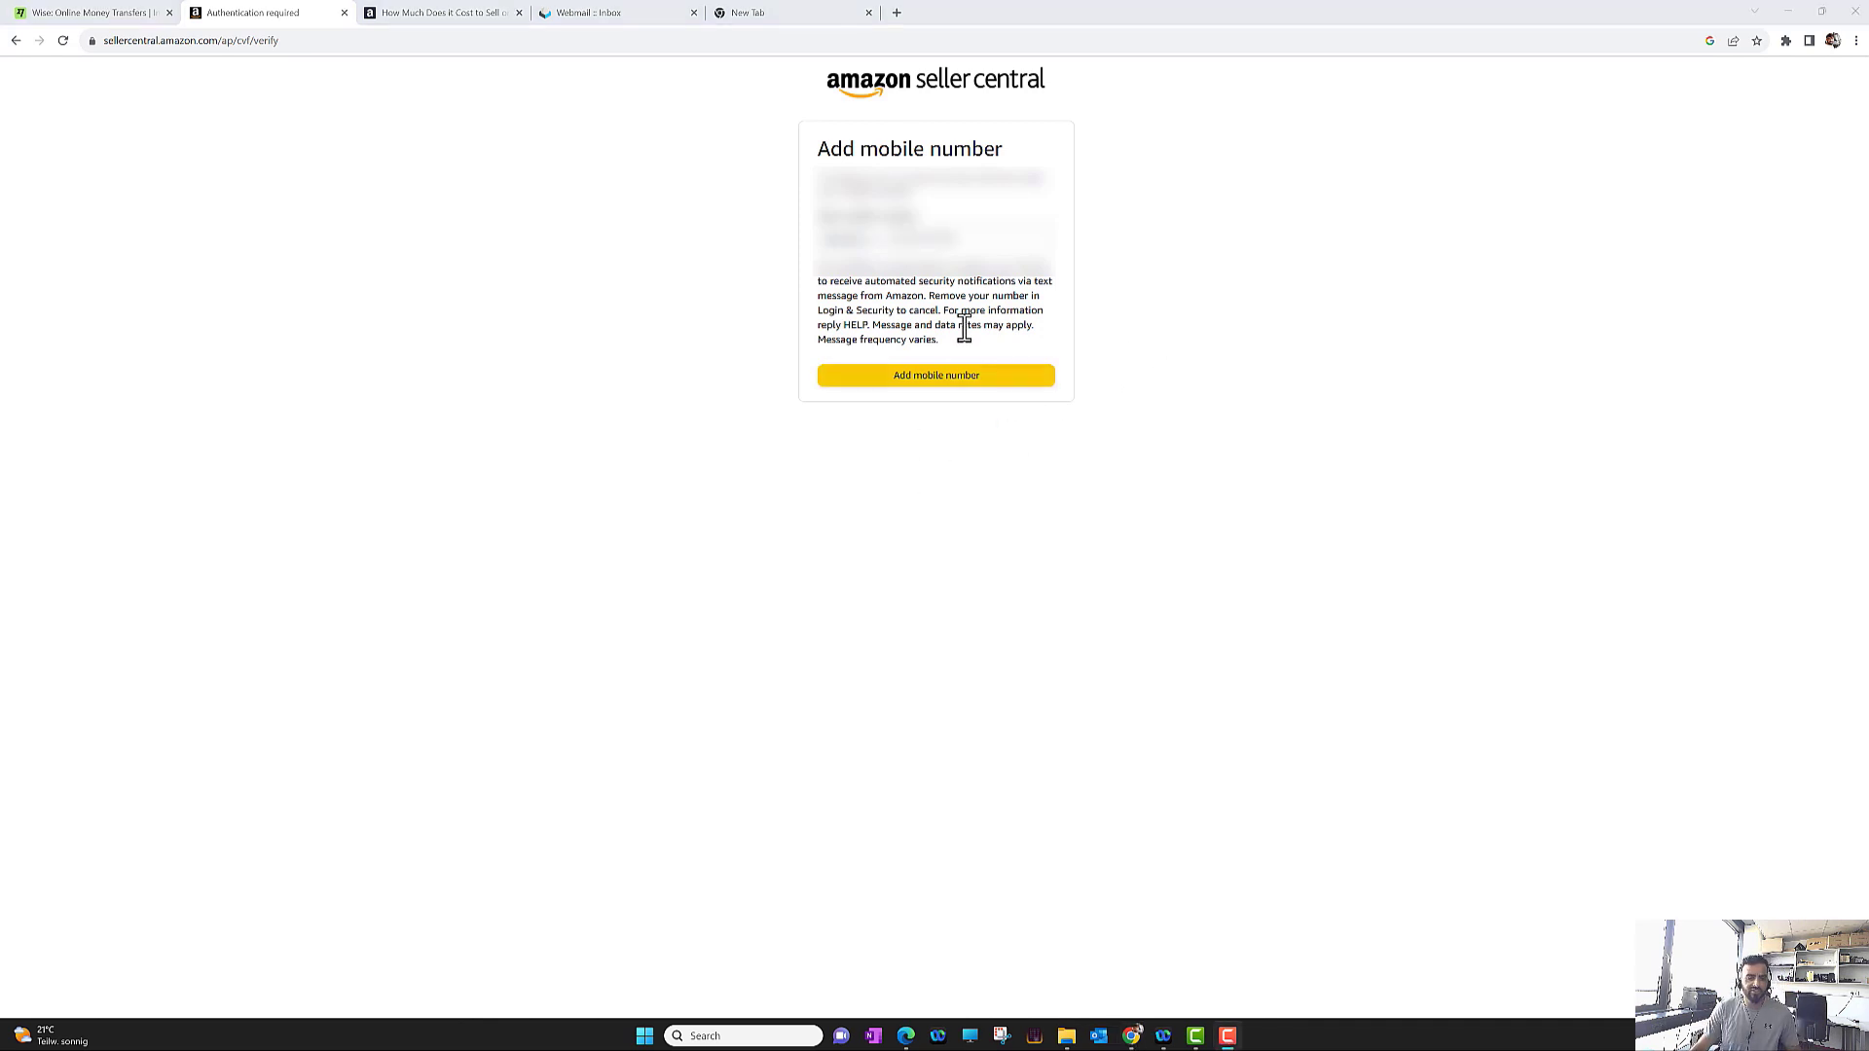
Add the mobile number, confirm the SMS code, and create the Amazon account
click(948, 384)
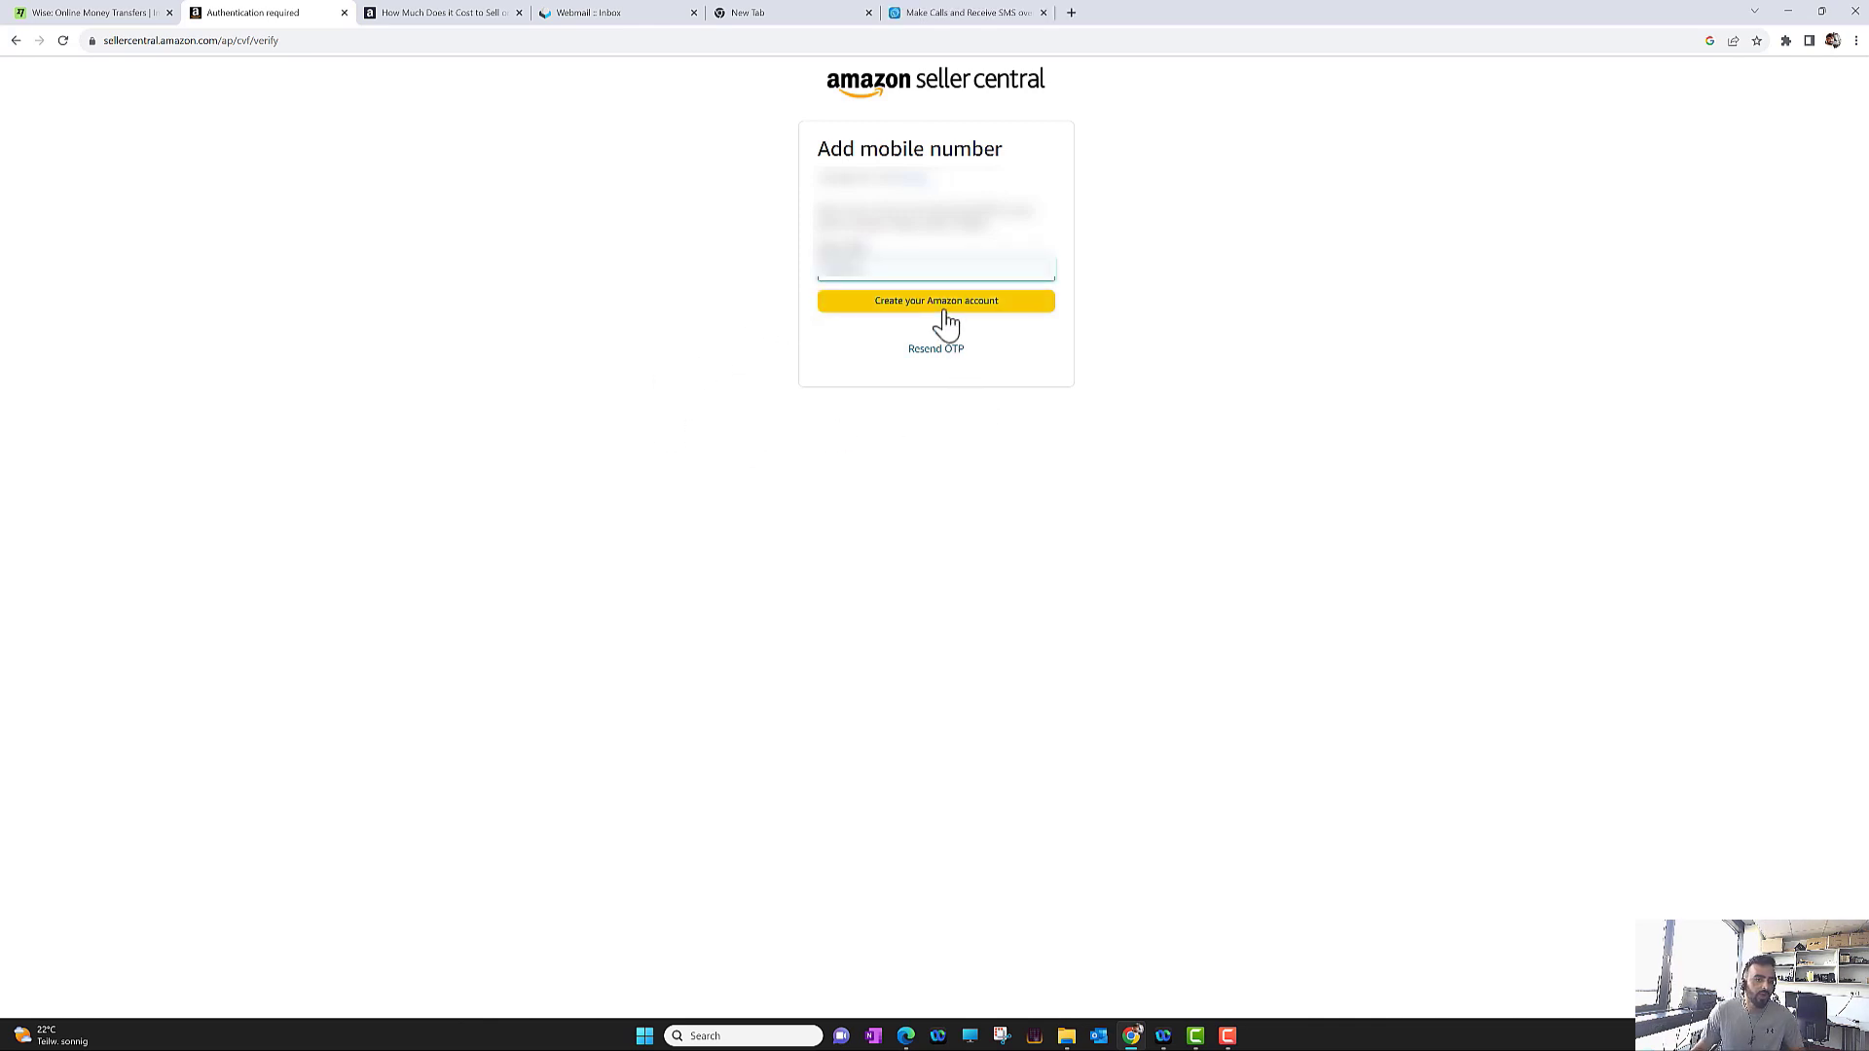
click(947, 324)
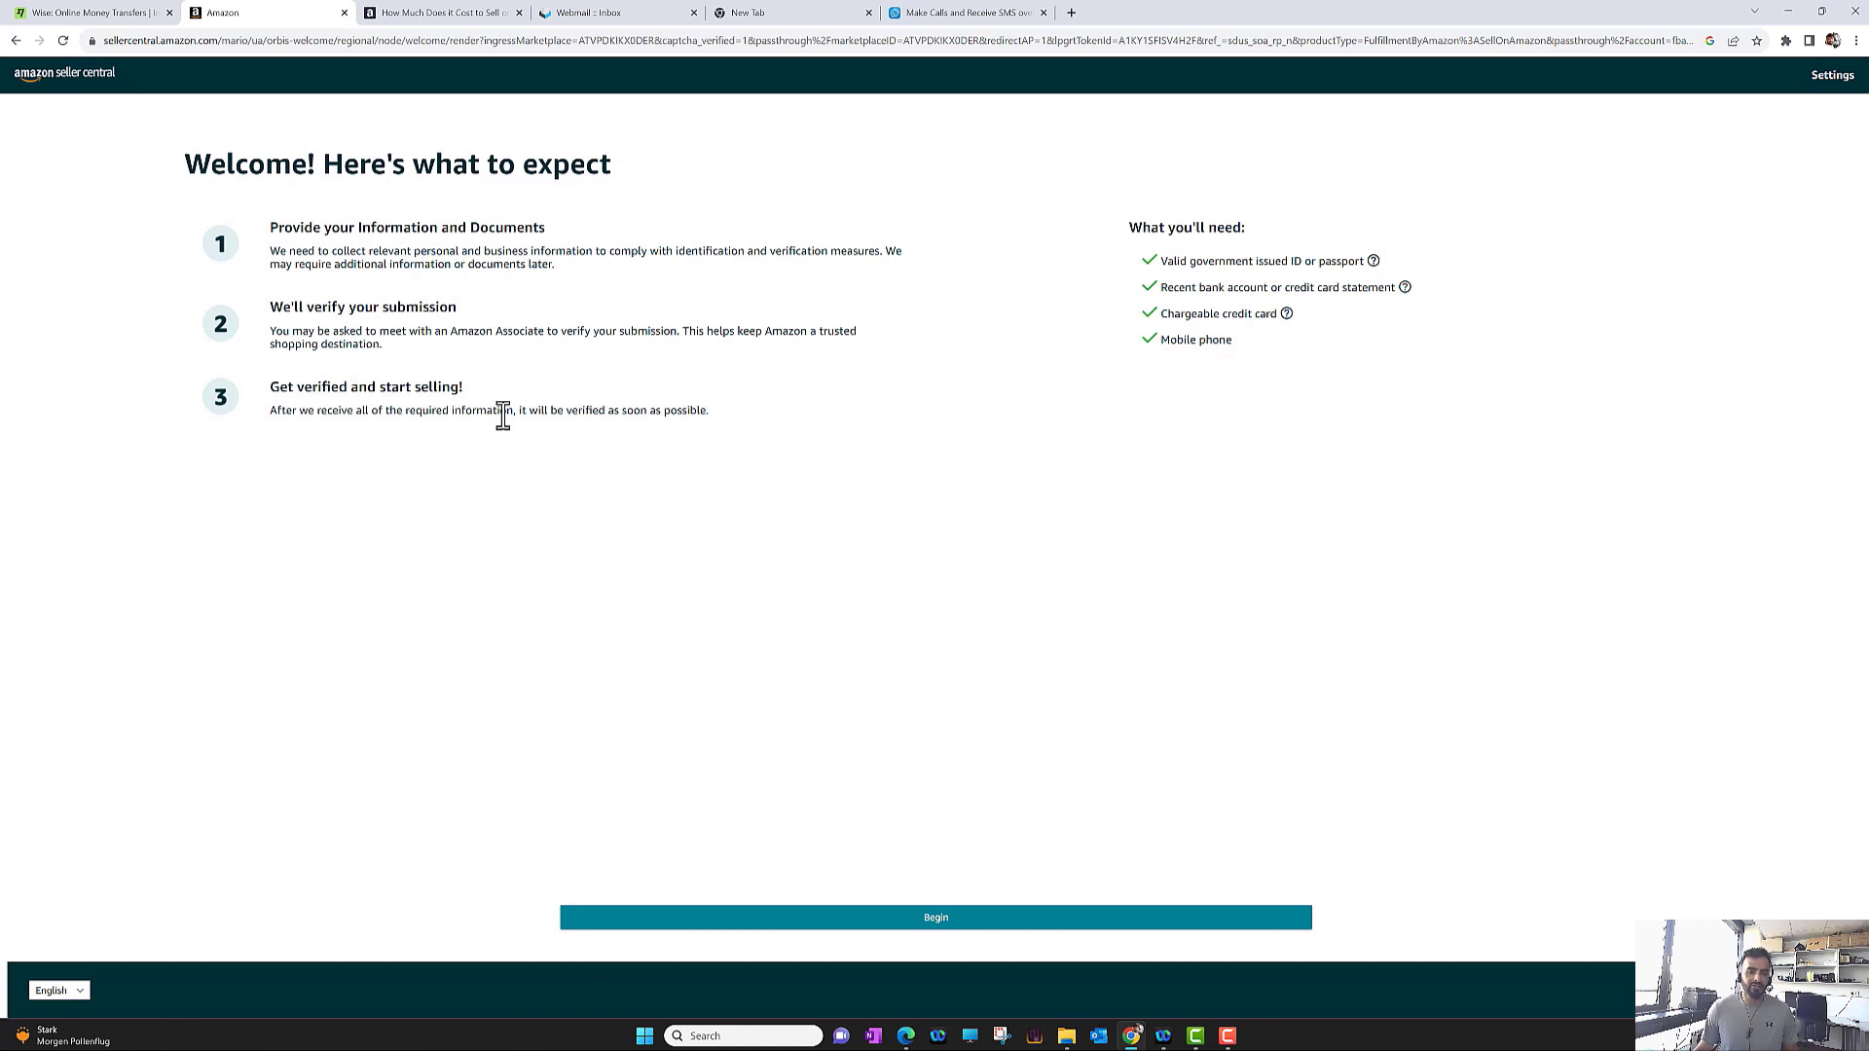
Begin registration from the 'Welcome! Here's what to expect' page
click(953, 934)
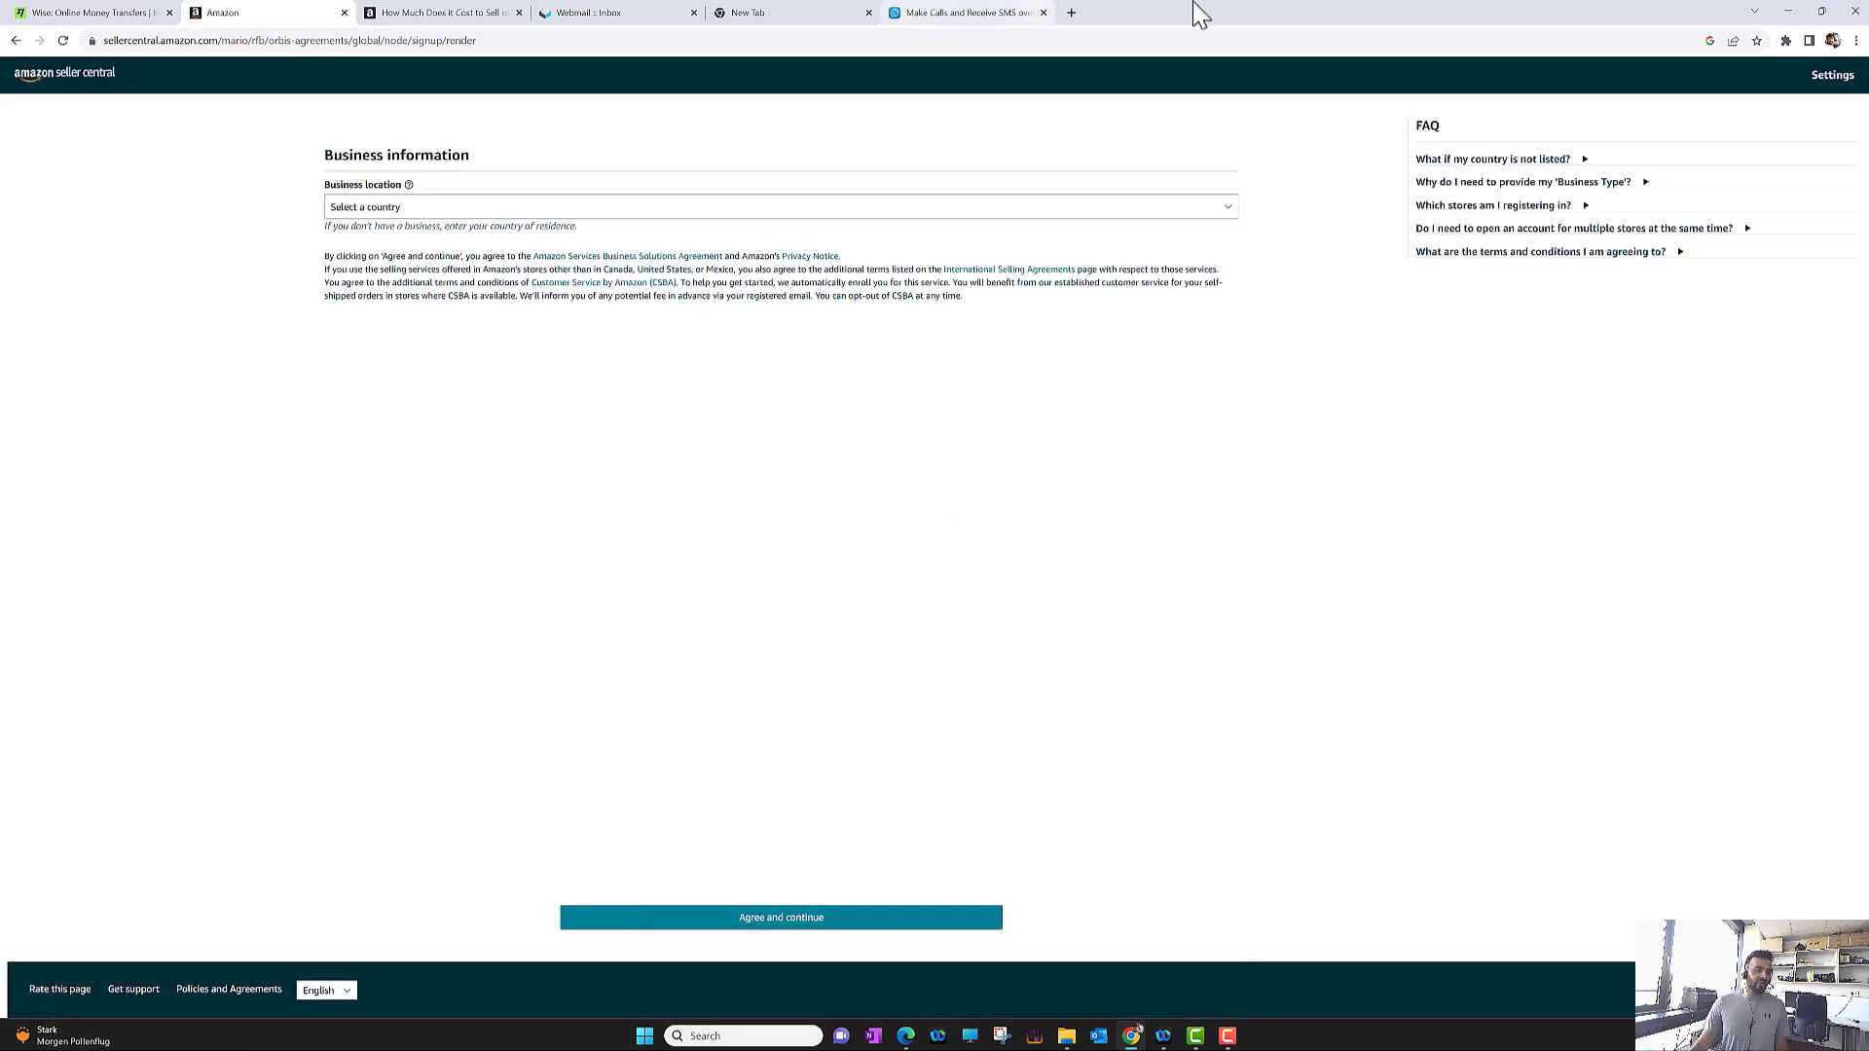
Set business location to United States and business type to Privately-owned business
click(689, 208)
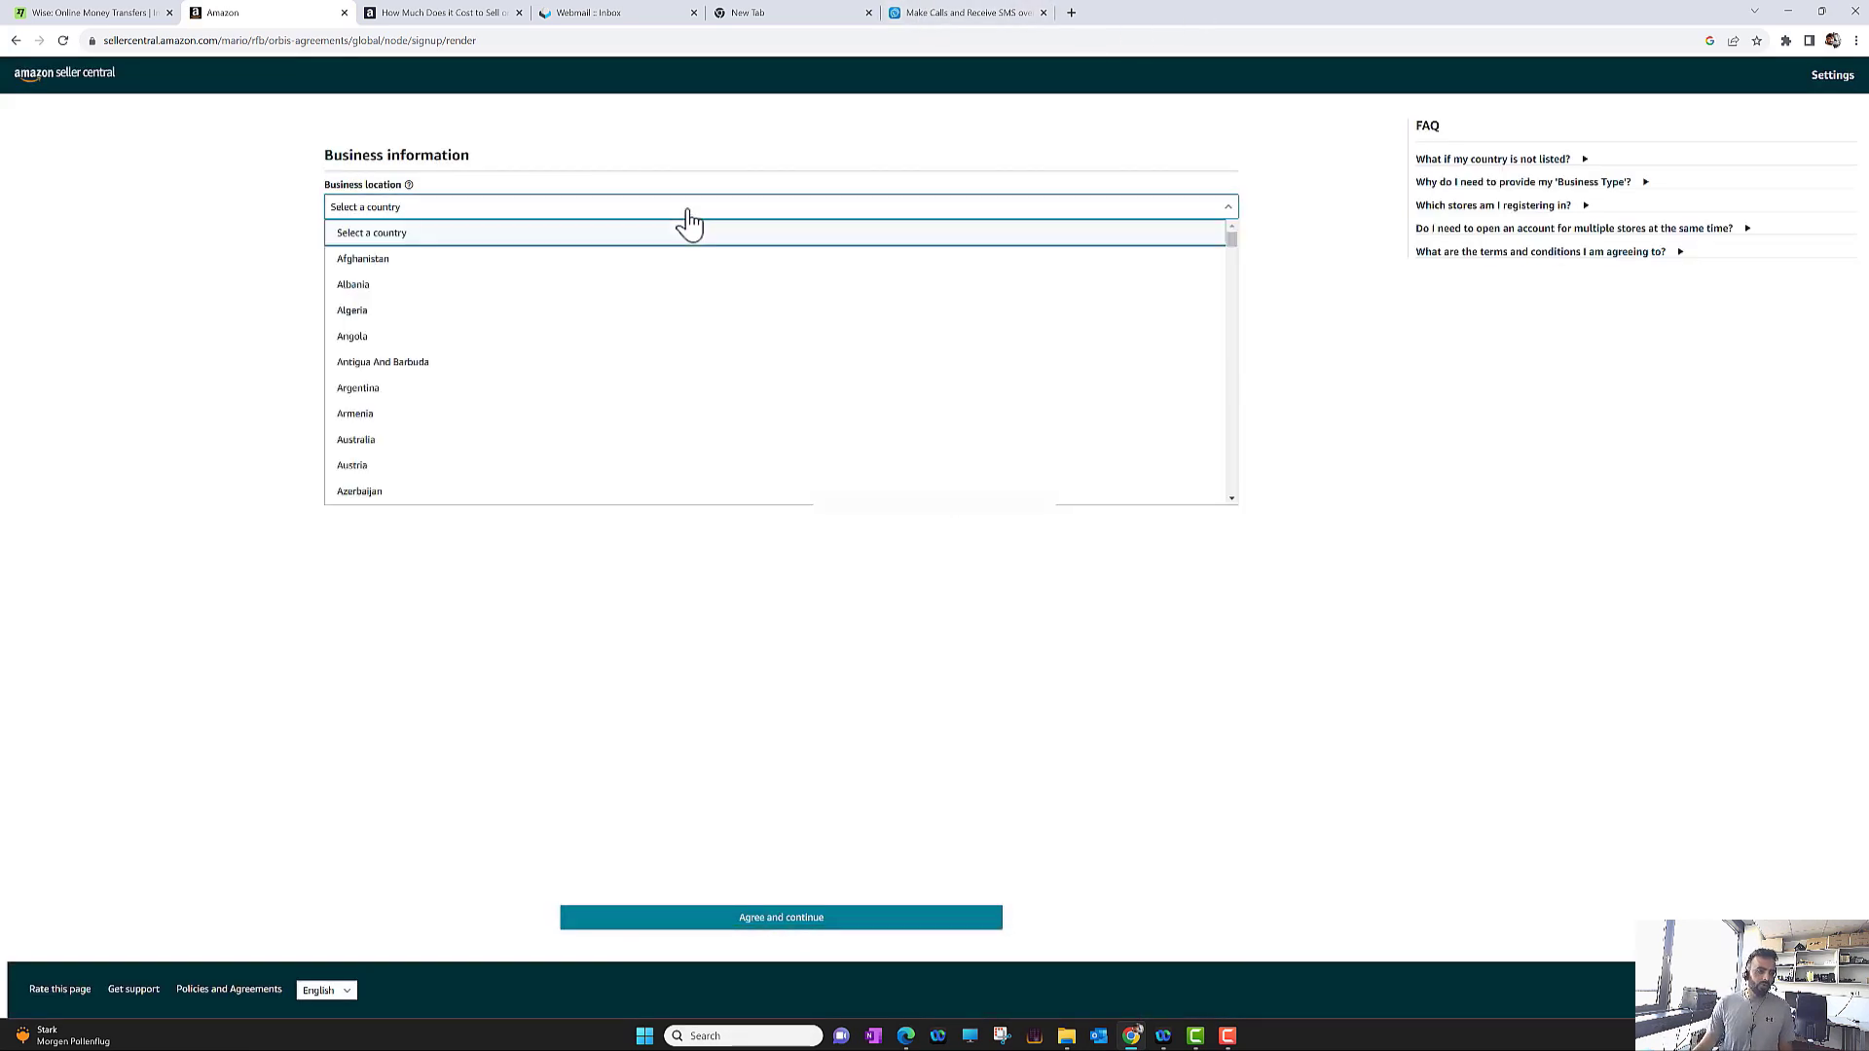
scroll(1219, 302, down, 5)
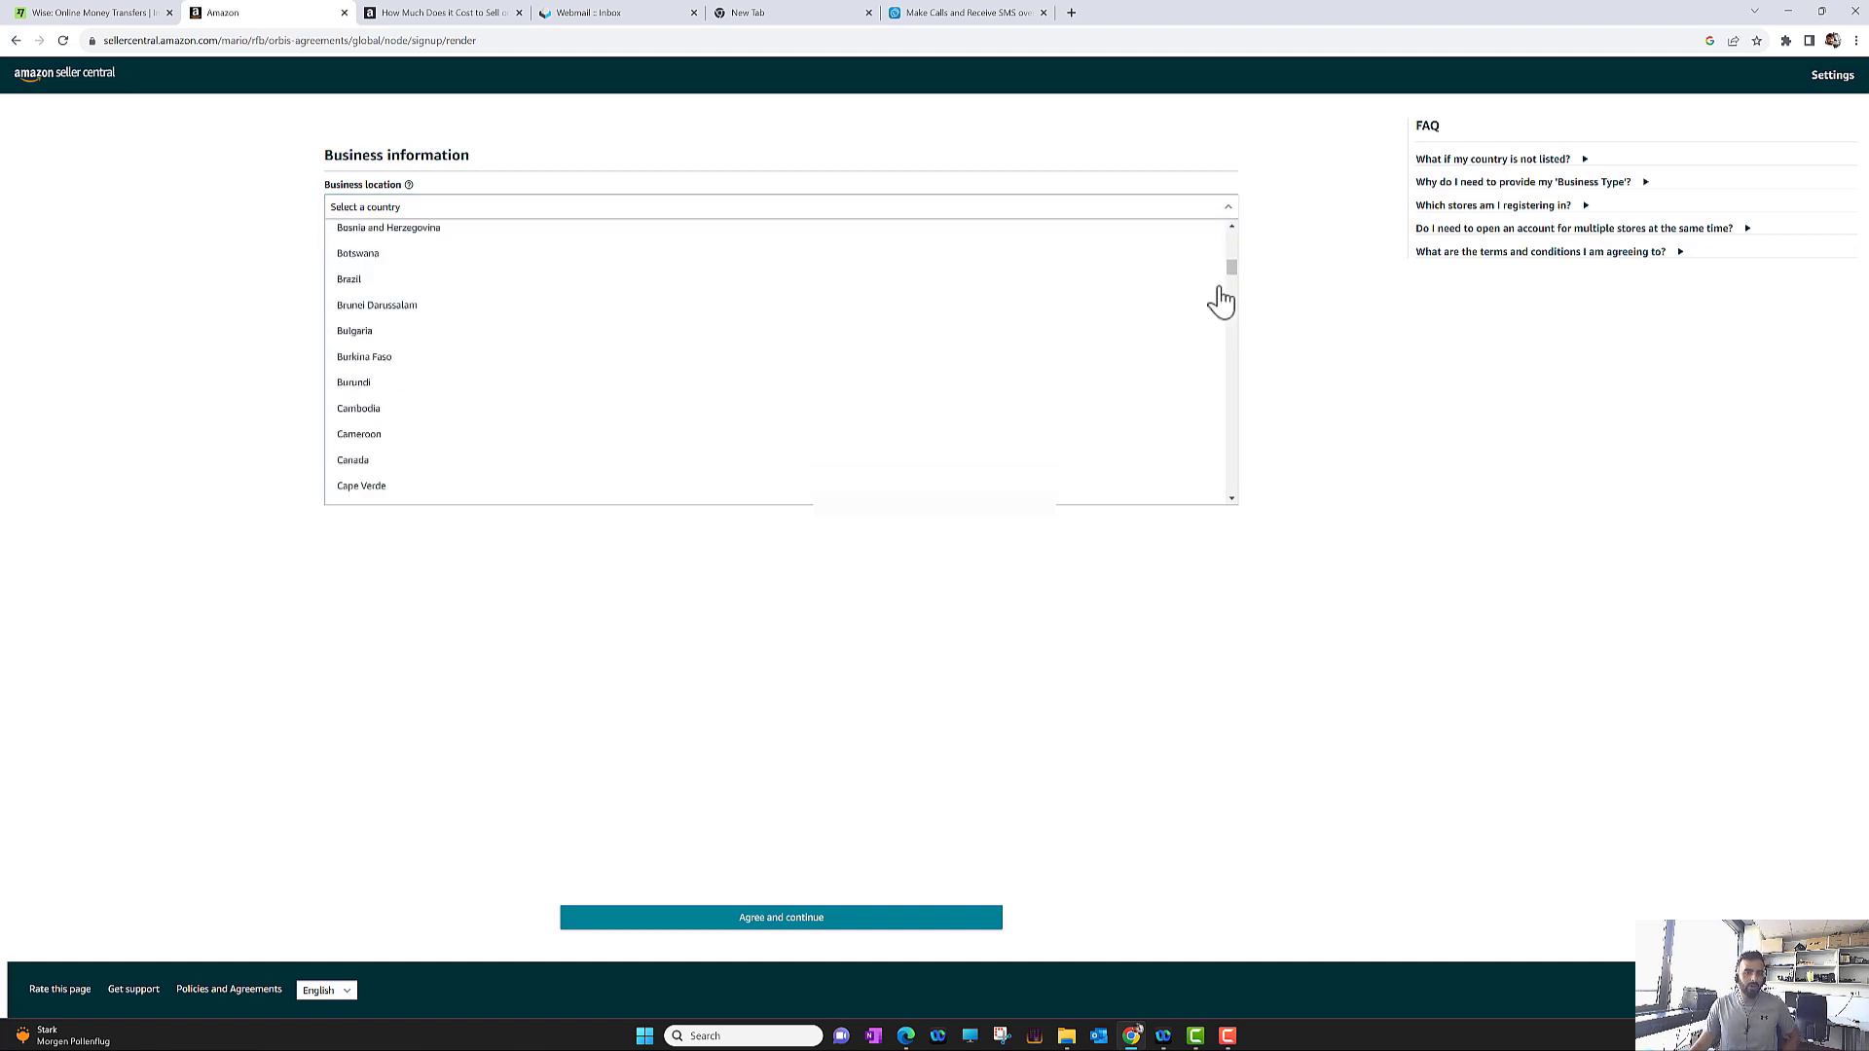
scroll(1226, 297, down, 3)
drag(1234, 296, 1234, 487)
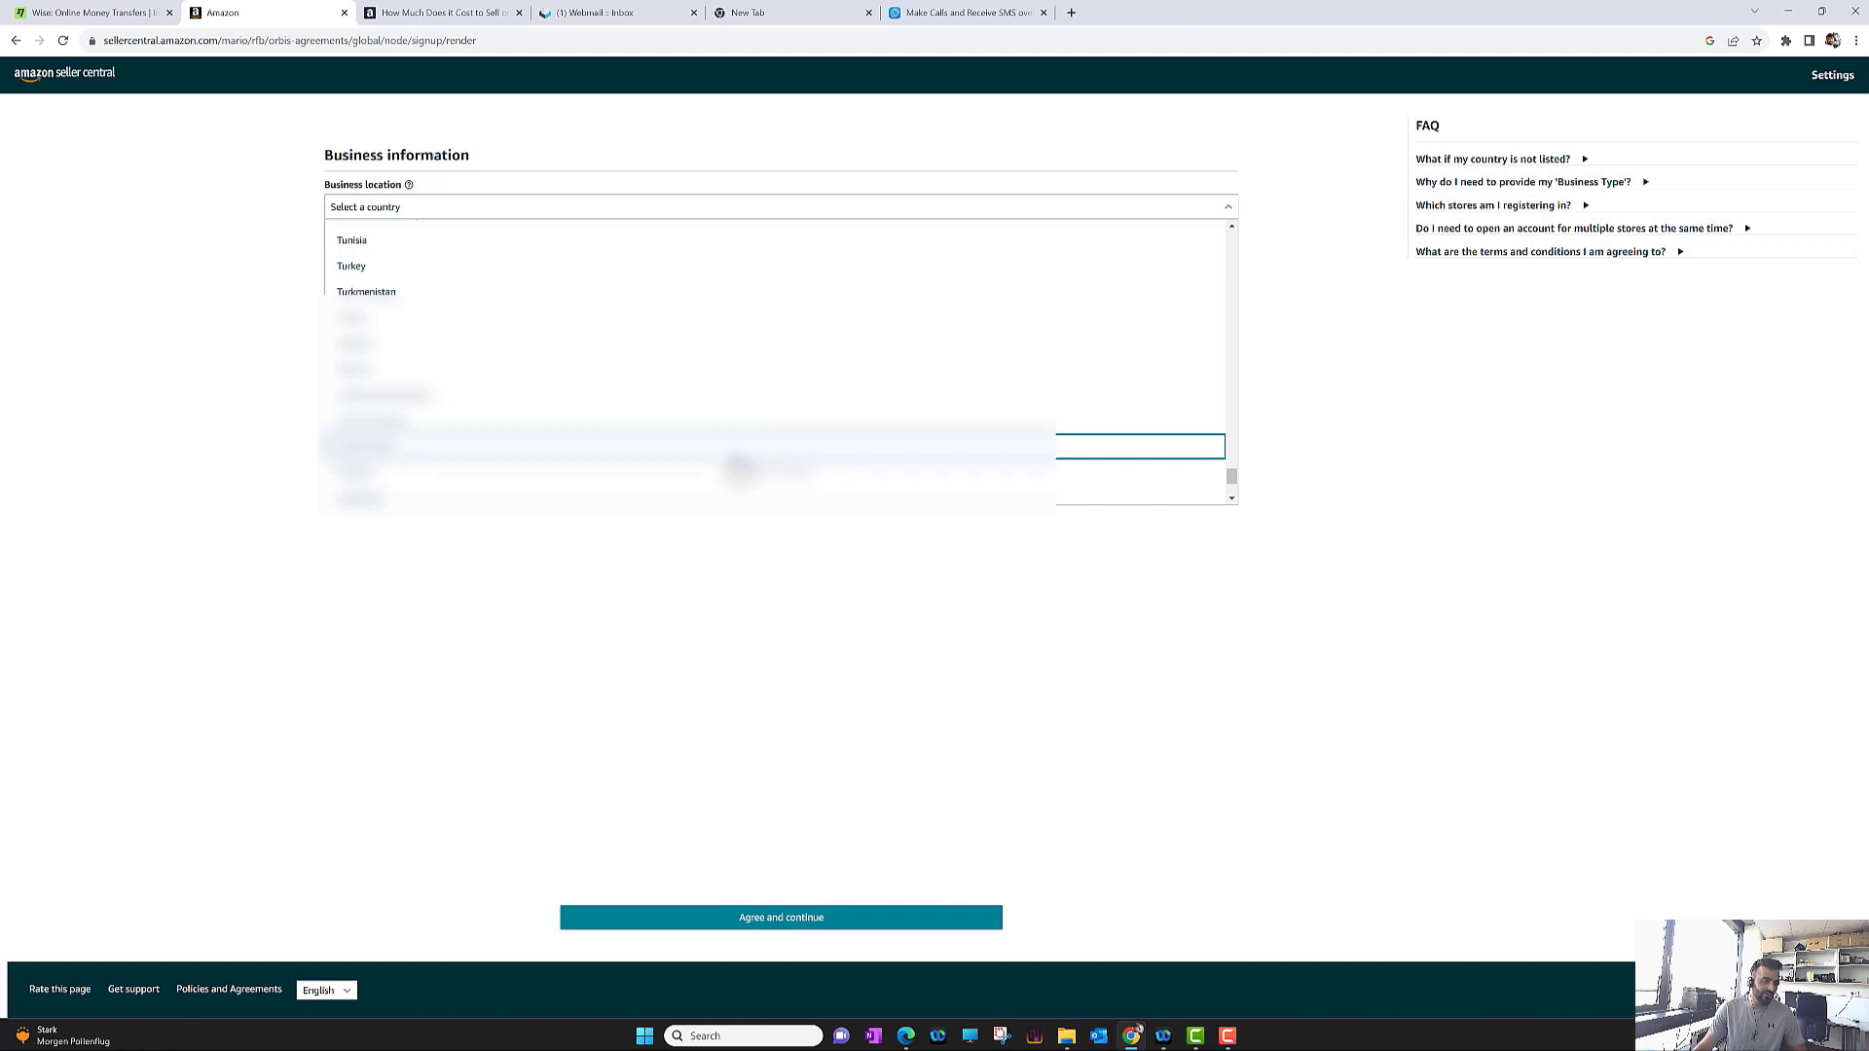
click(732, 463)
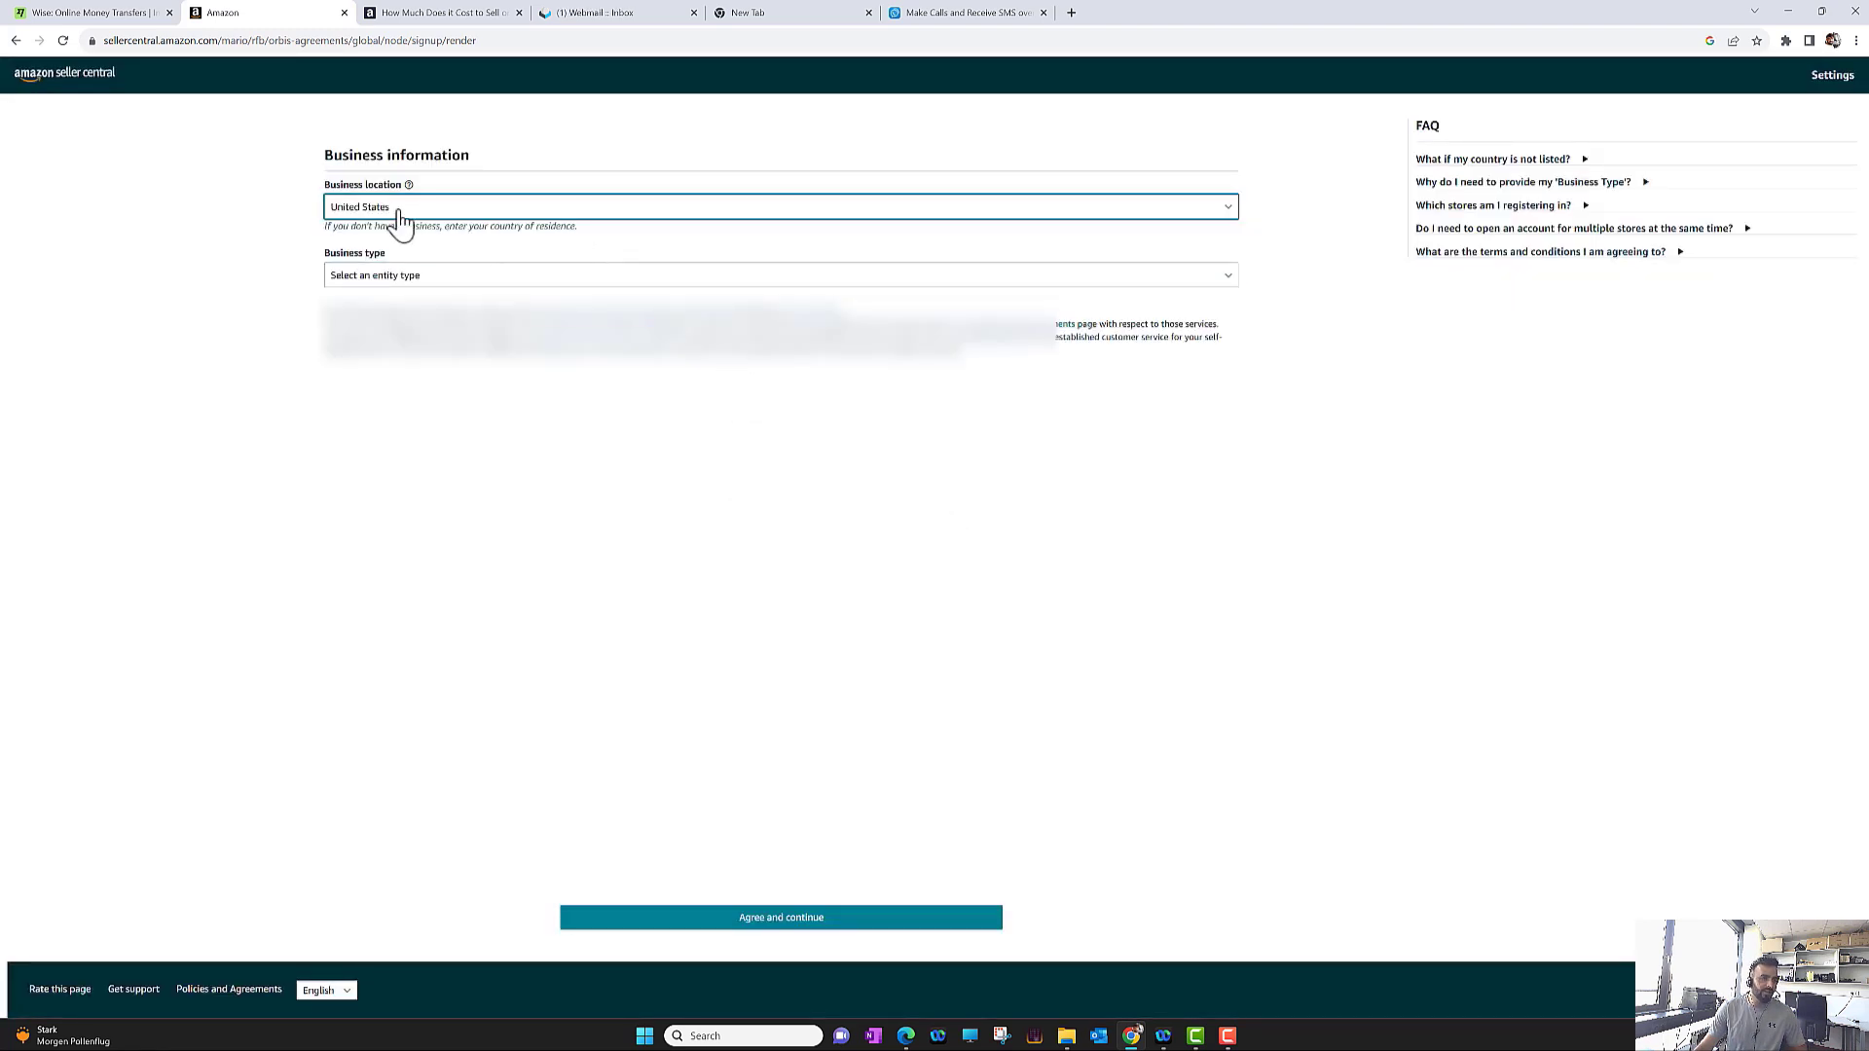
click(389, 278)
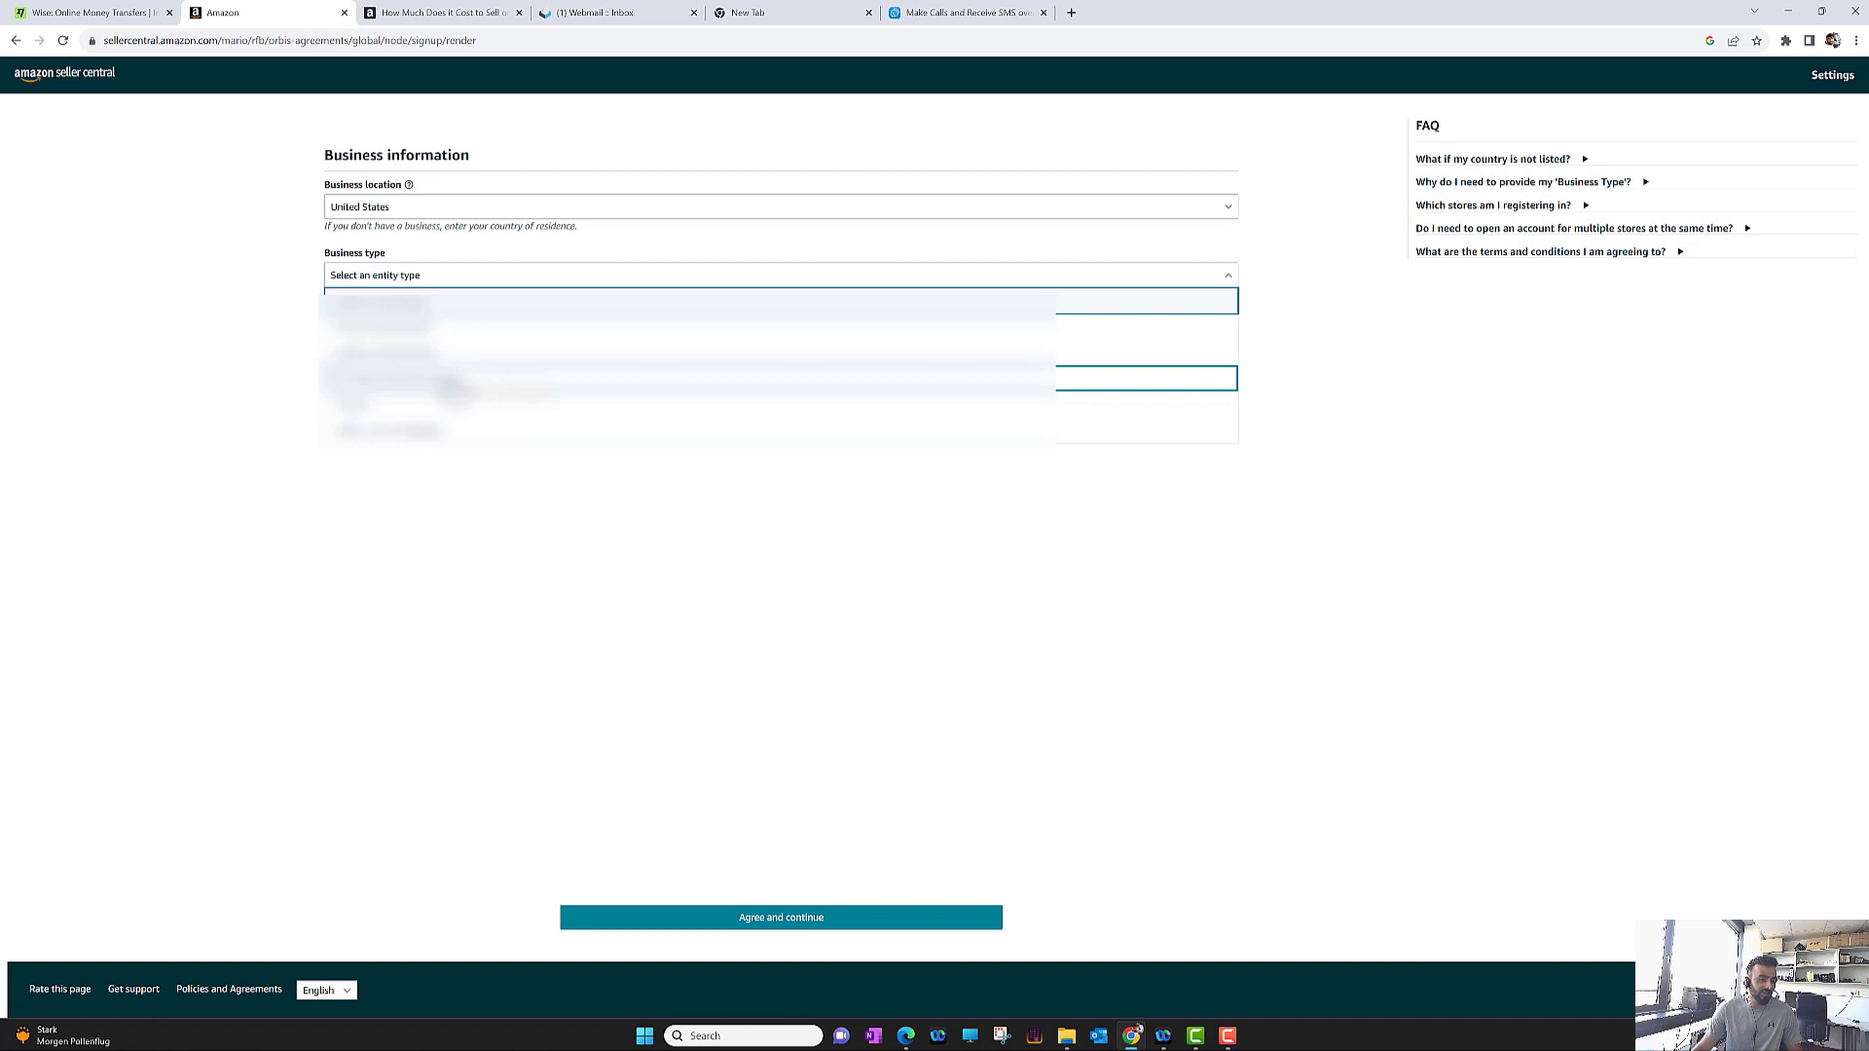
click(450, 387)
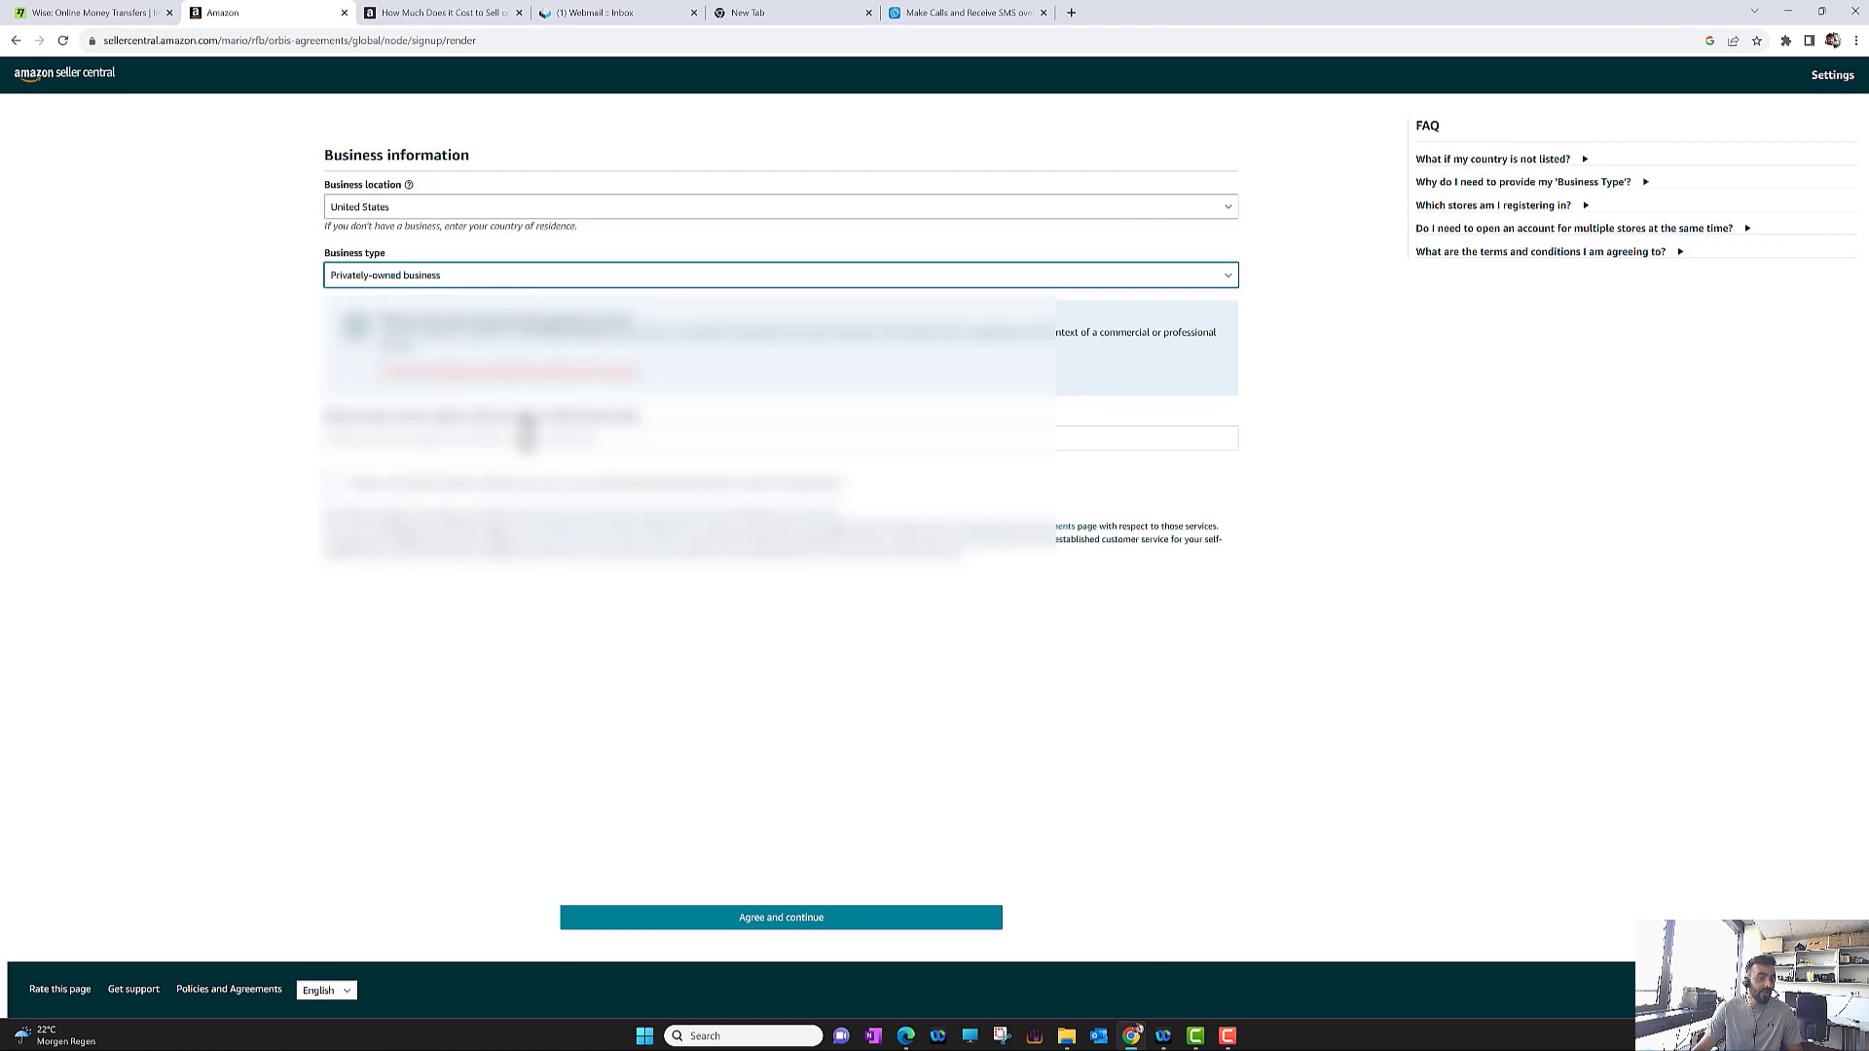
Enter the business name 'AmazonLLC' and tick the agreement confirmation box
click(526, 437)
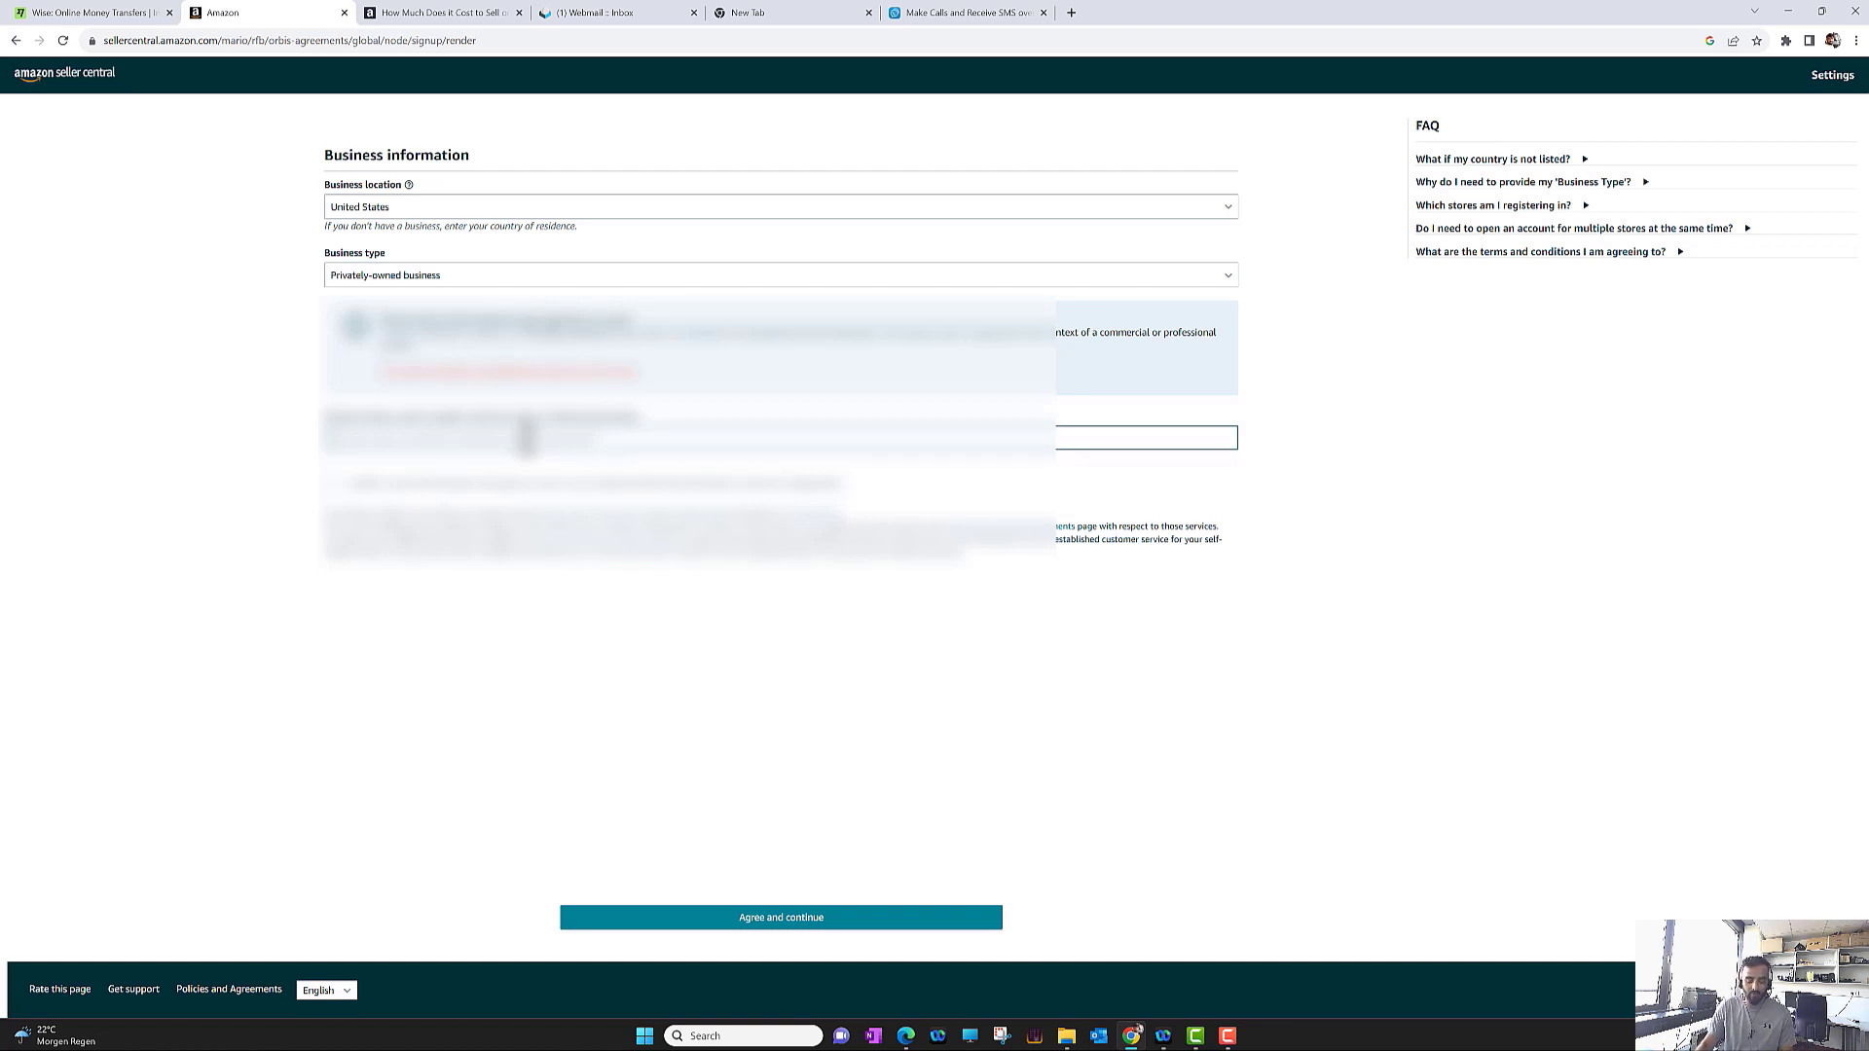
text(Amazon)
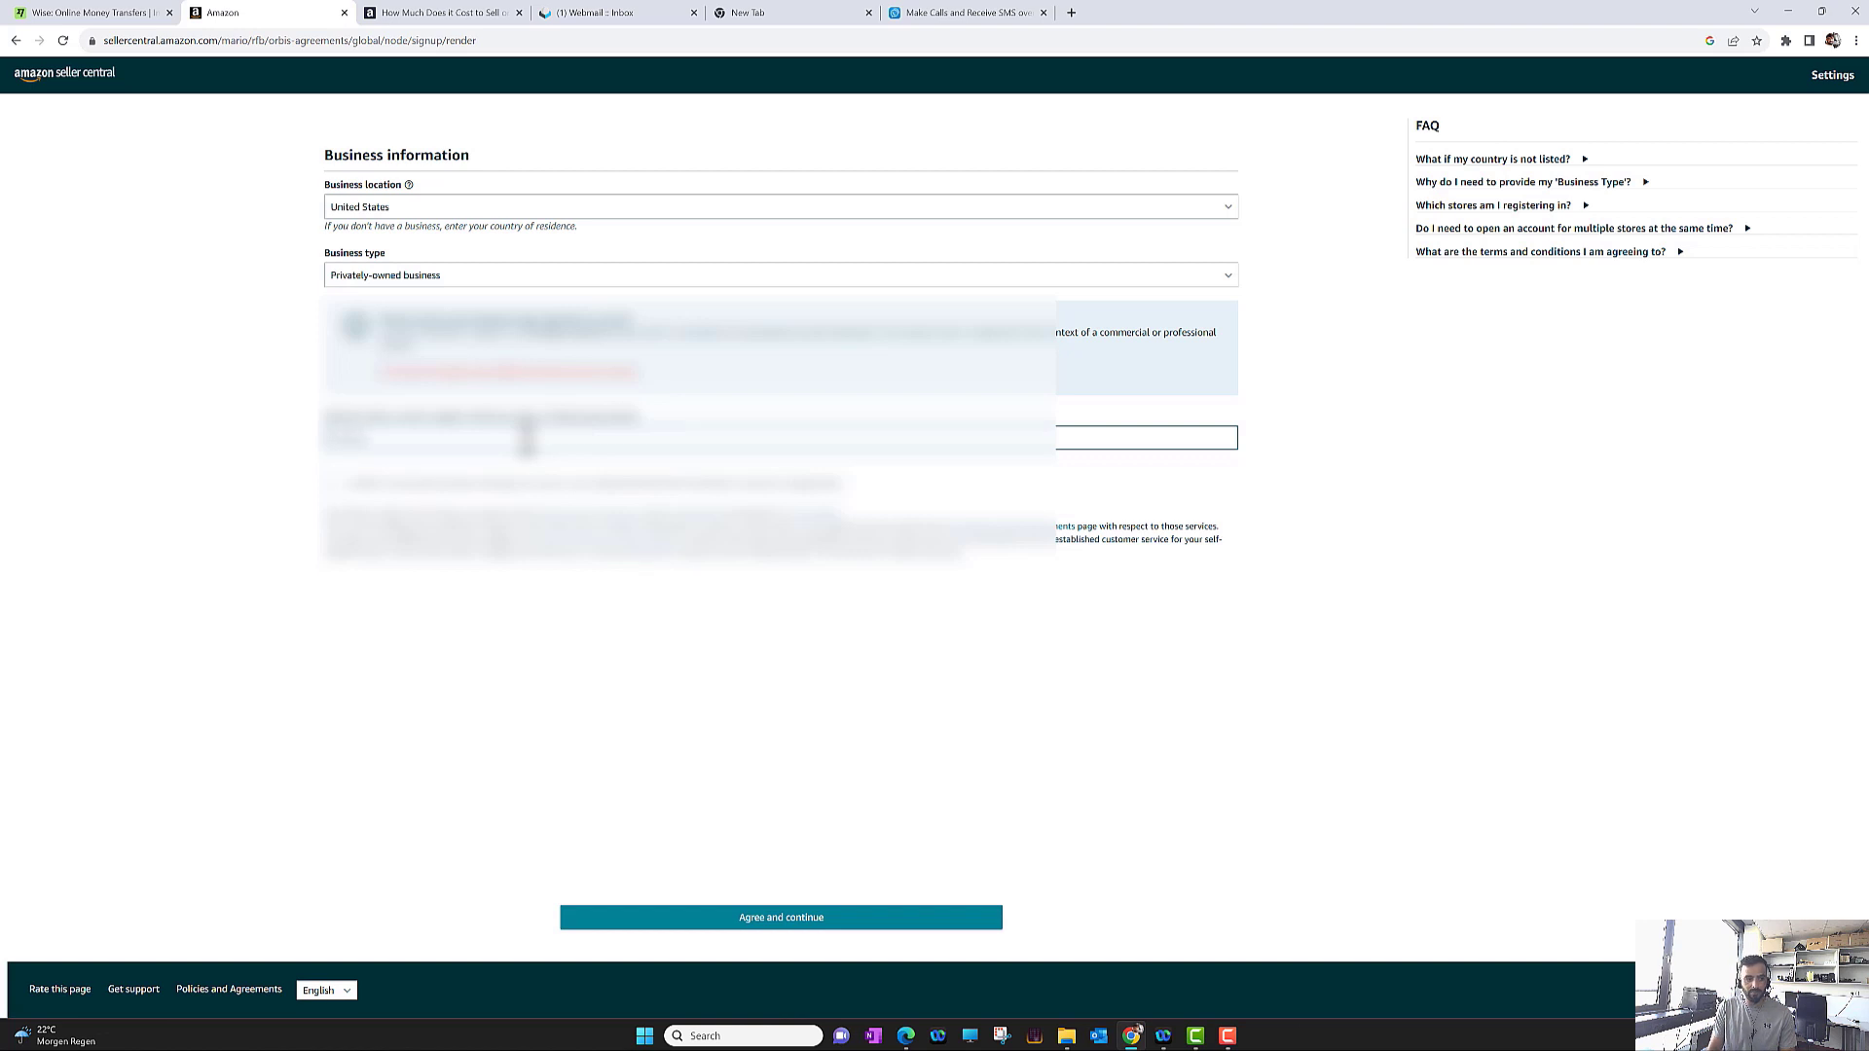
text(LLC)
click(354, 588)
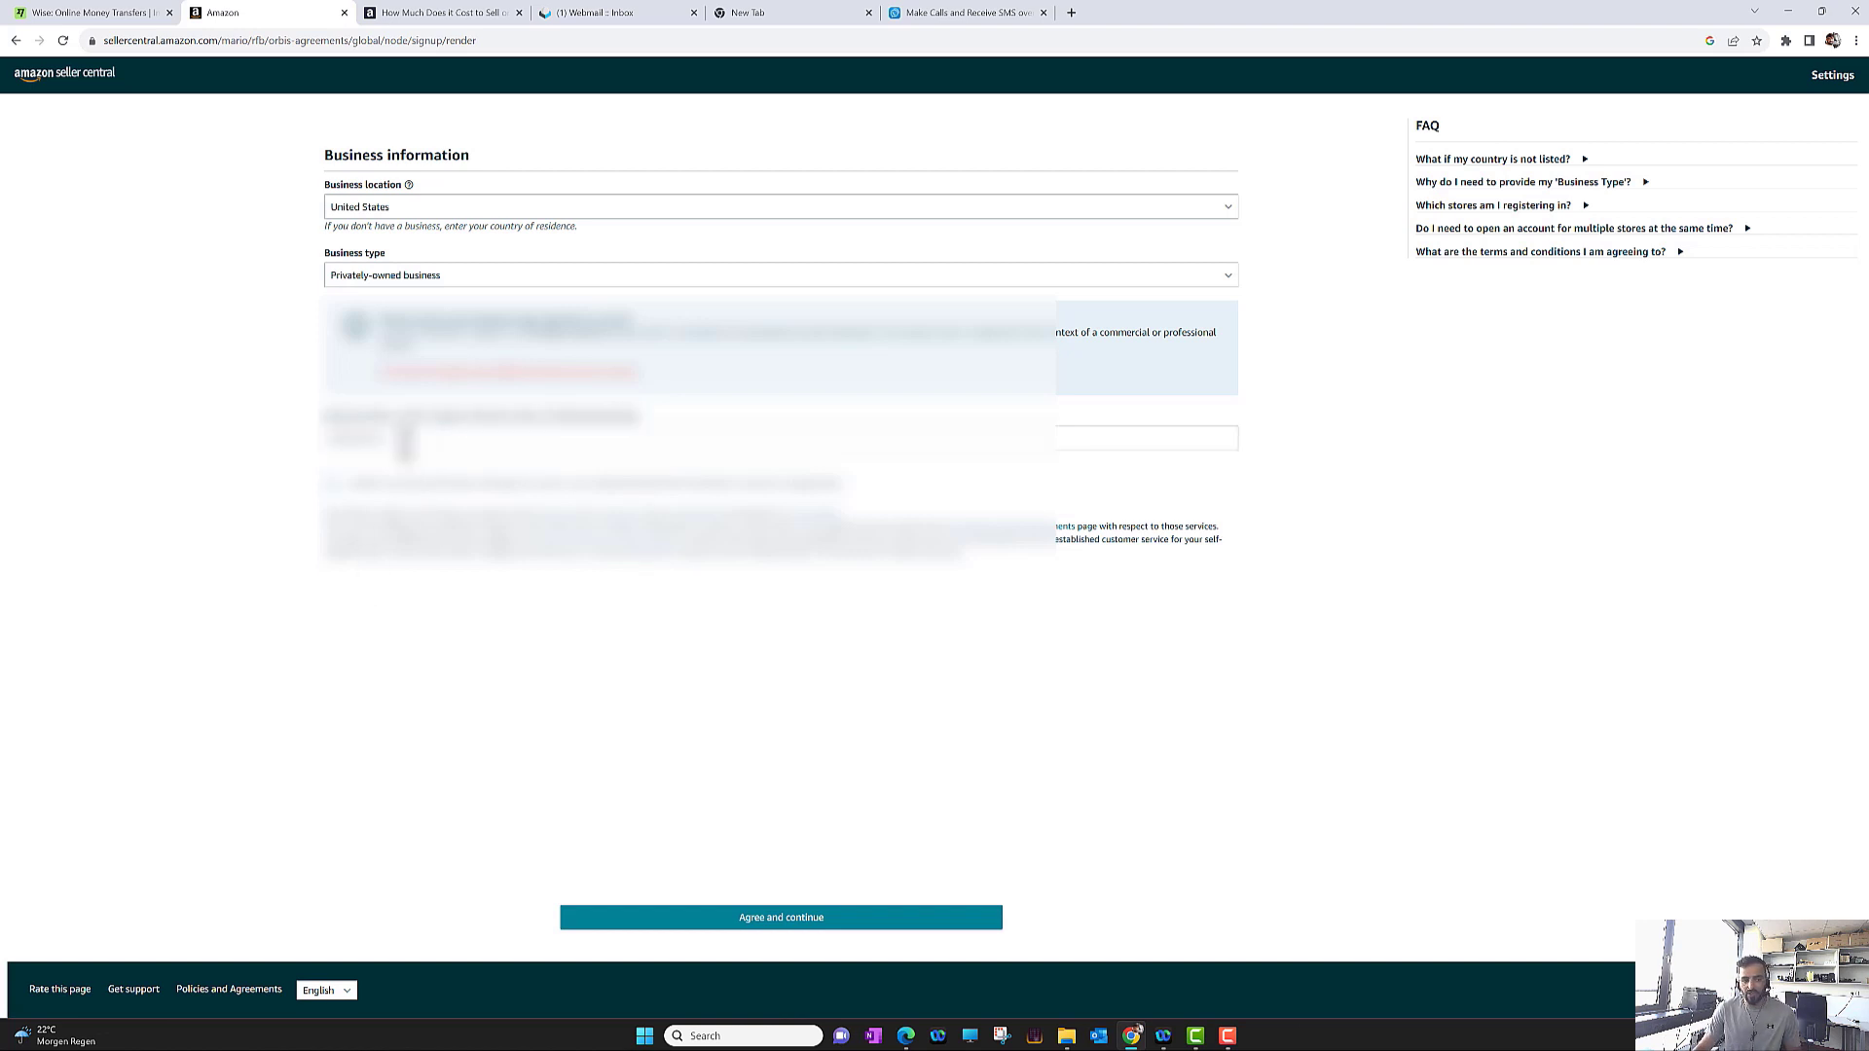
click(333, 485)
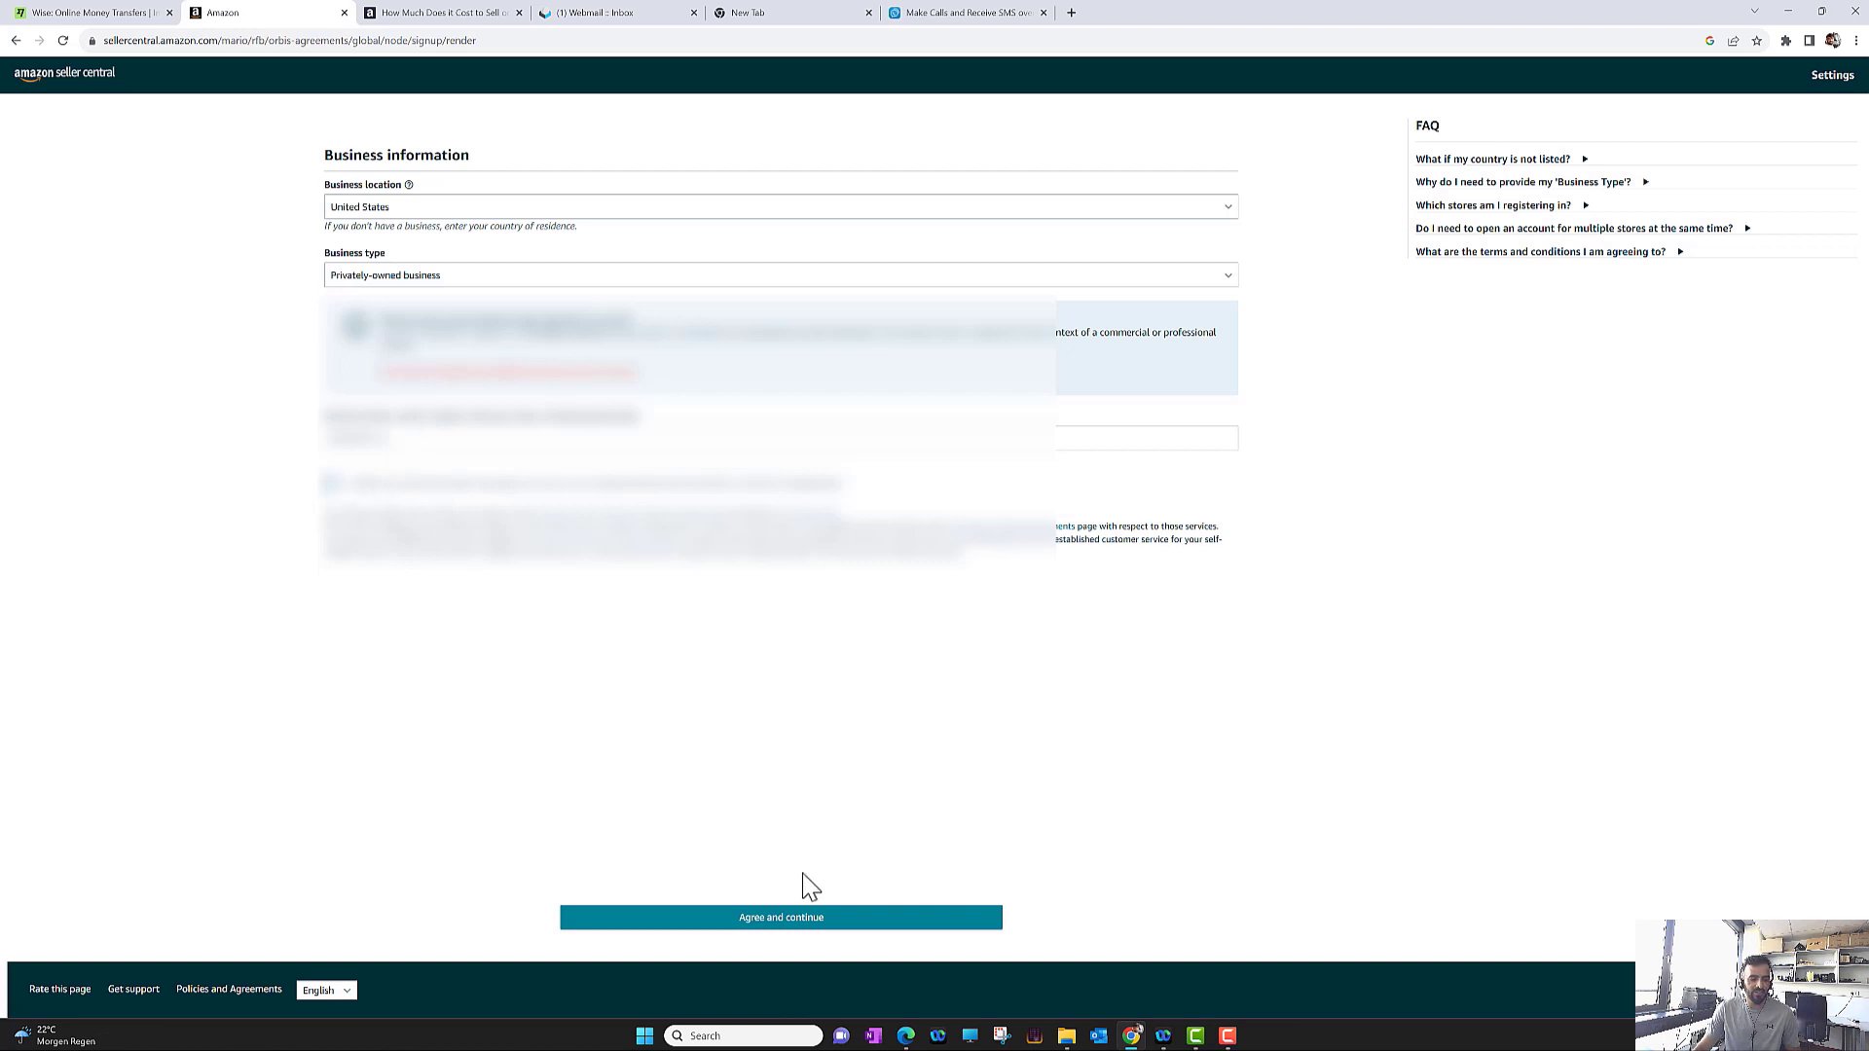
Agree to the terms, then enter '1' in the second business detail field
click(792, 930)
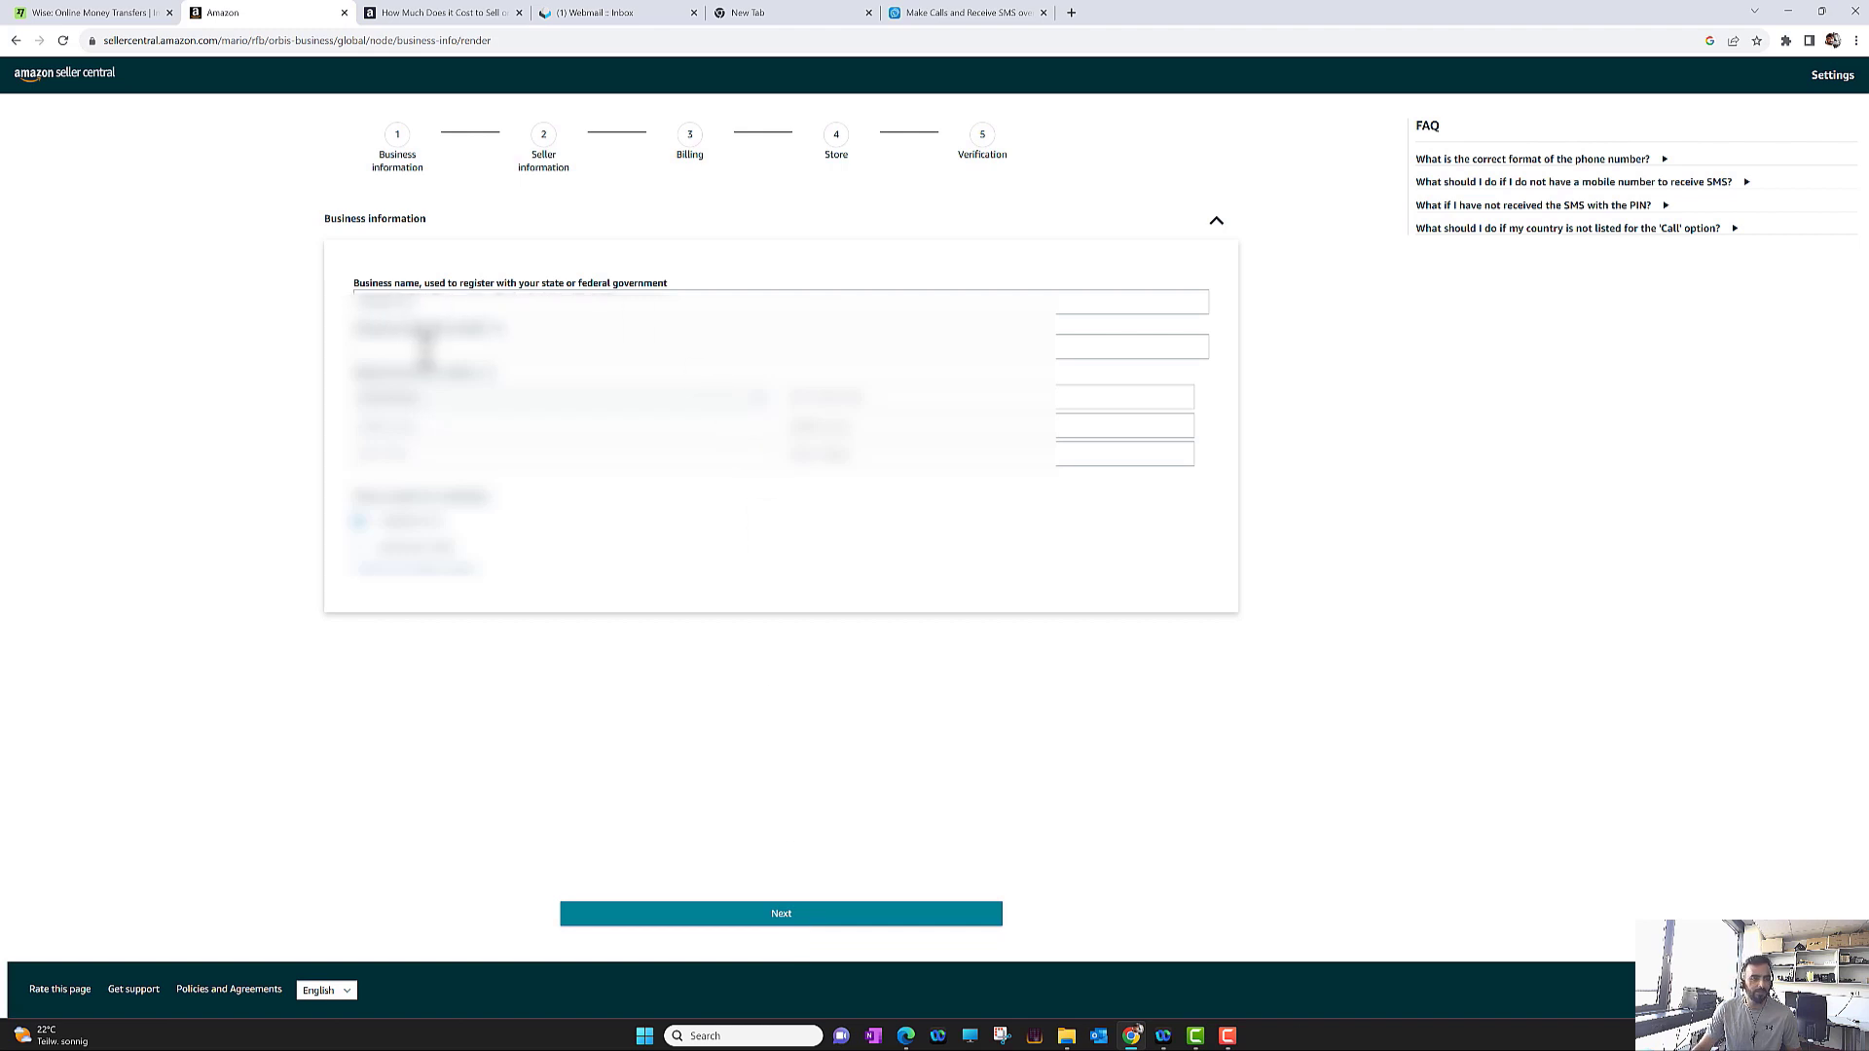
mouse_move(498, 335)
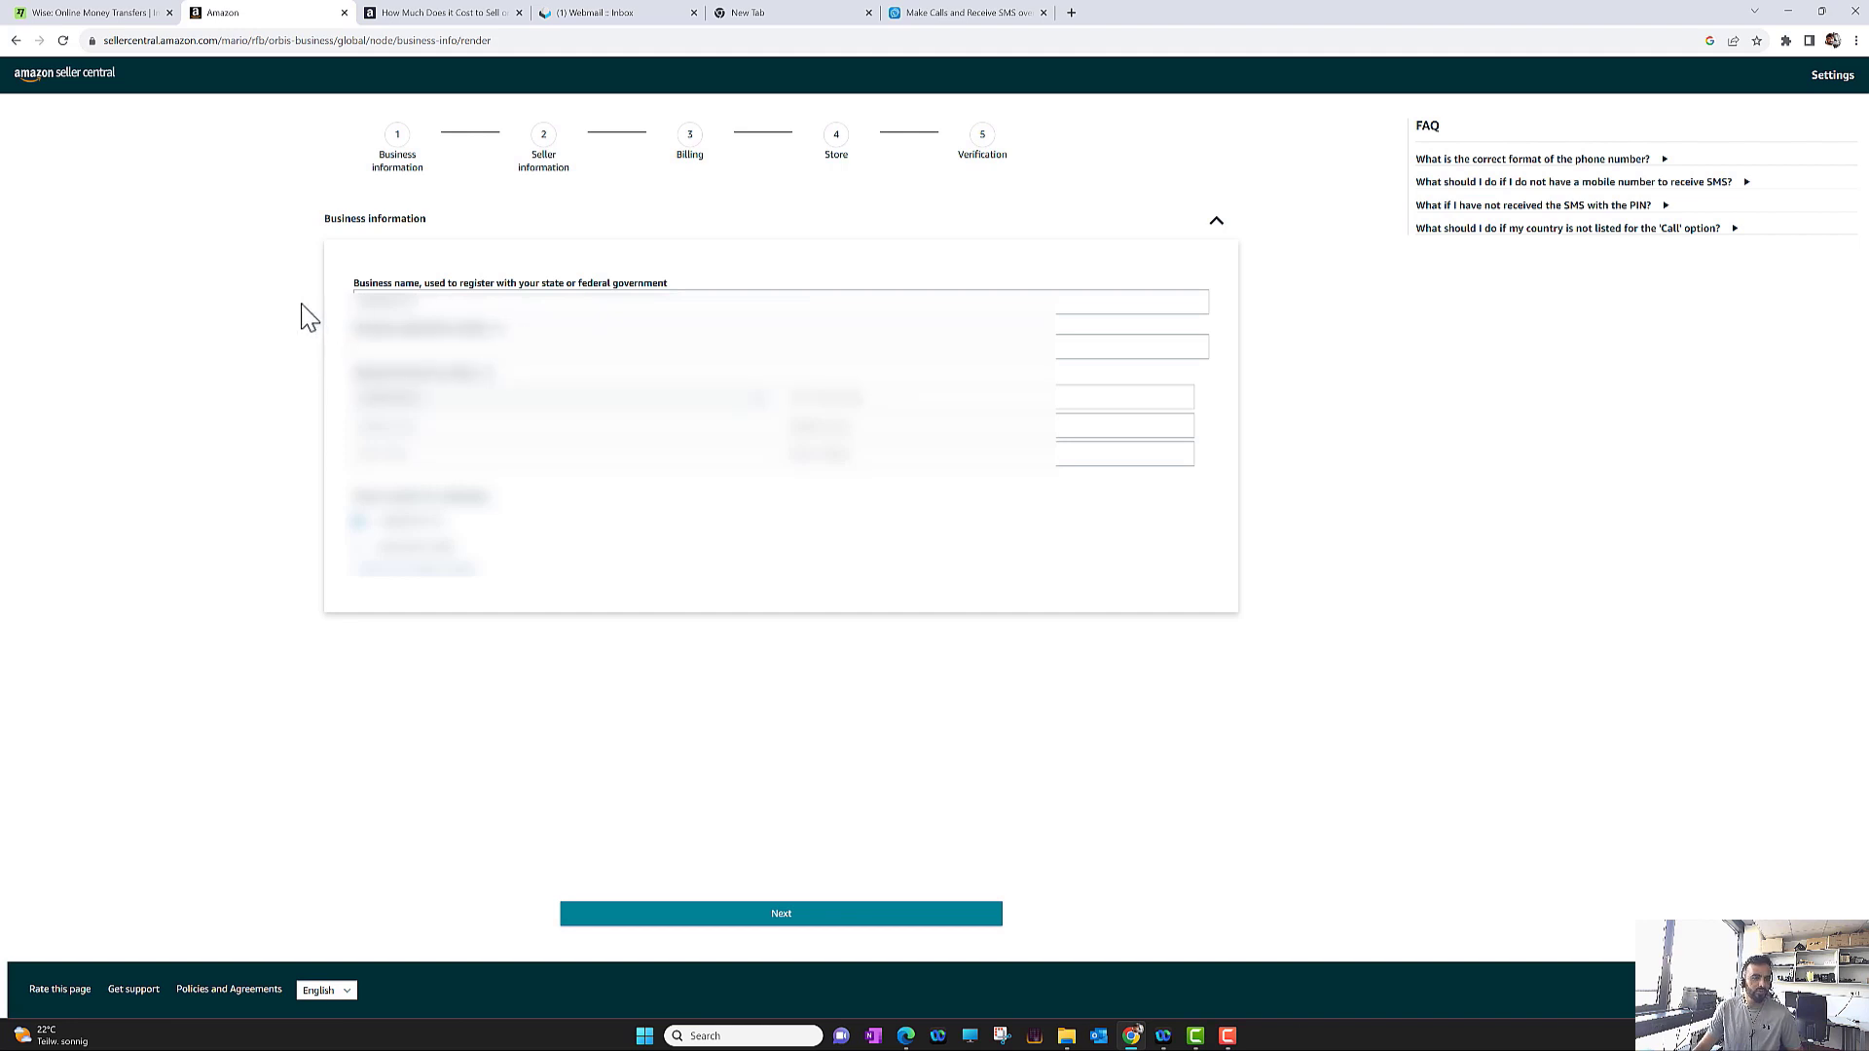
click(426, 345)
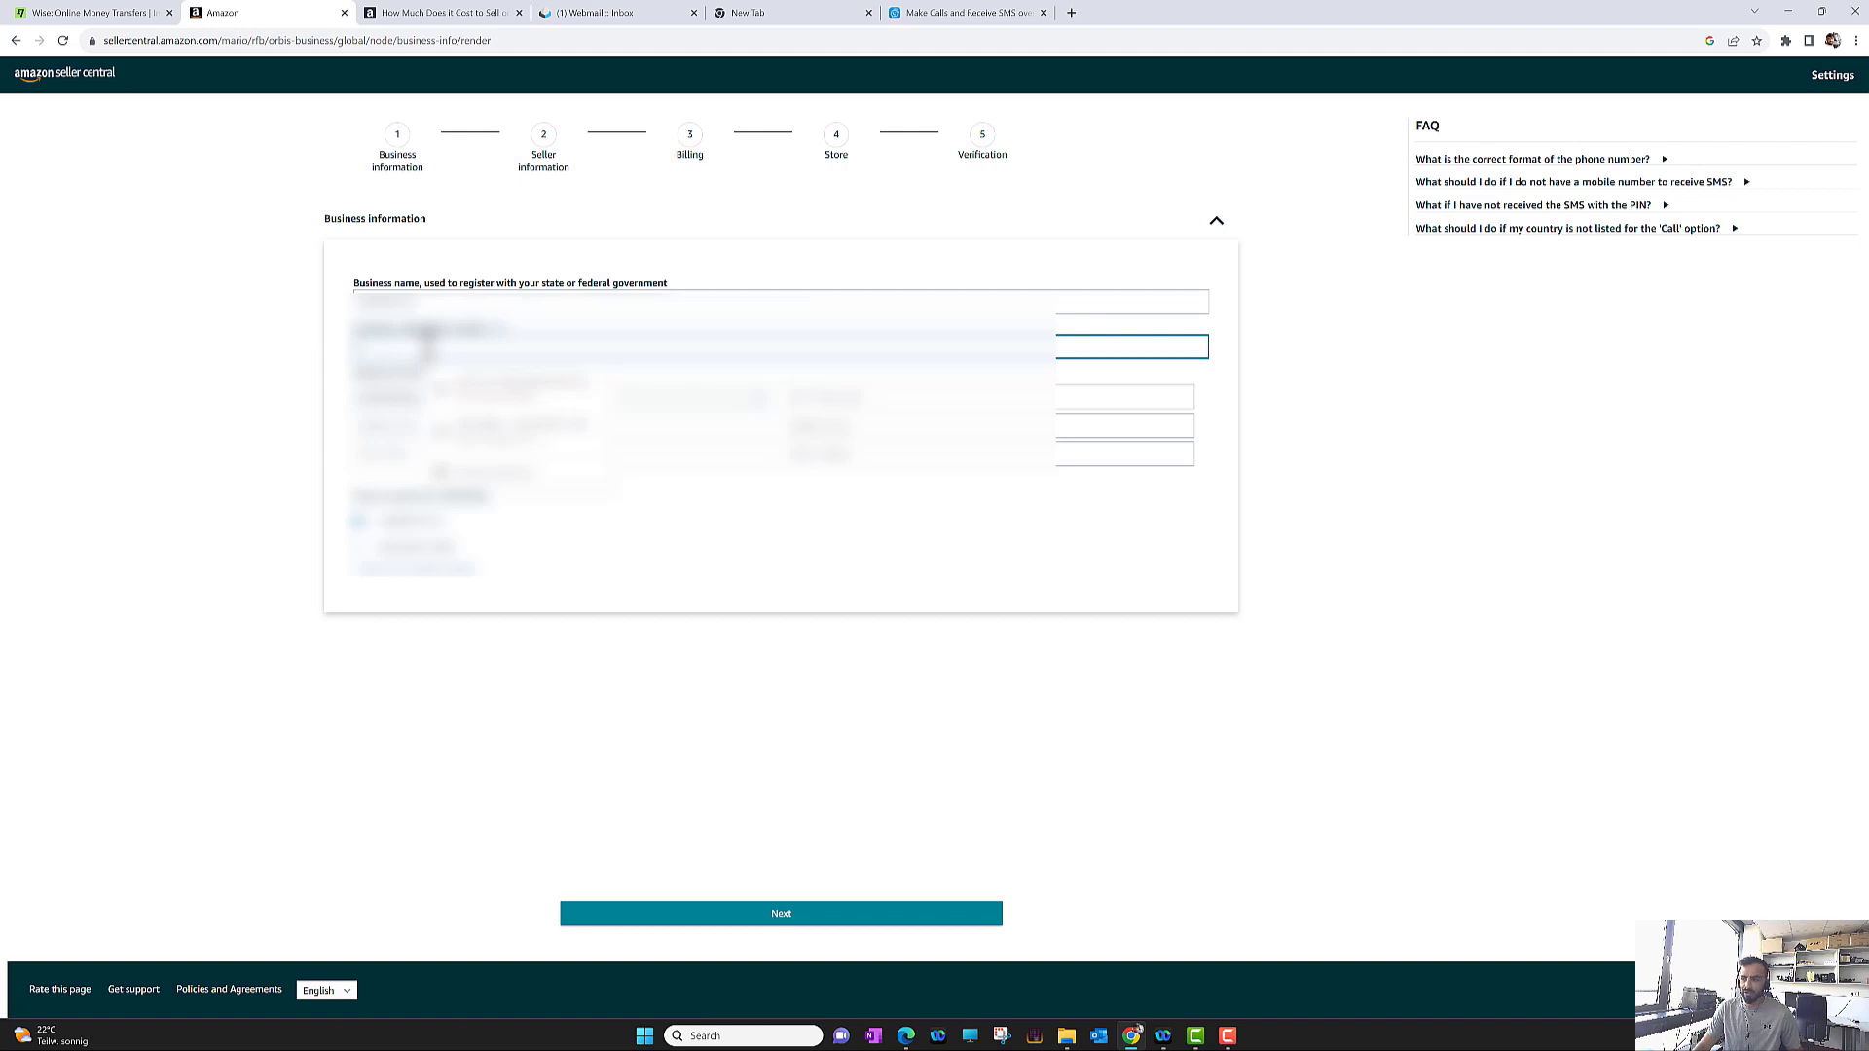
text(1)
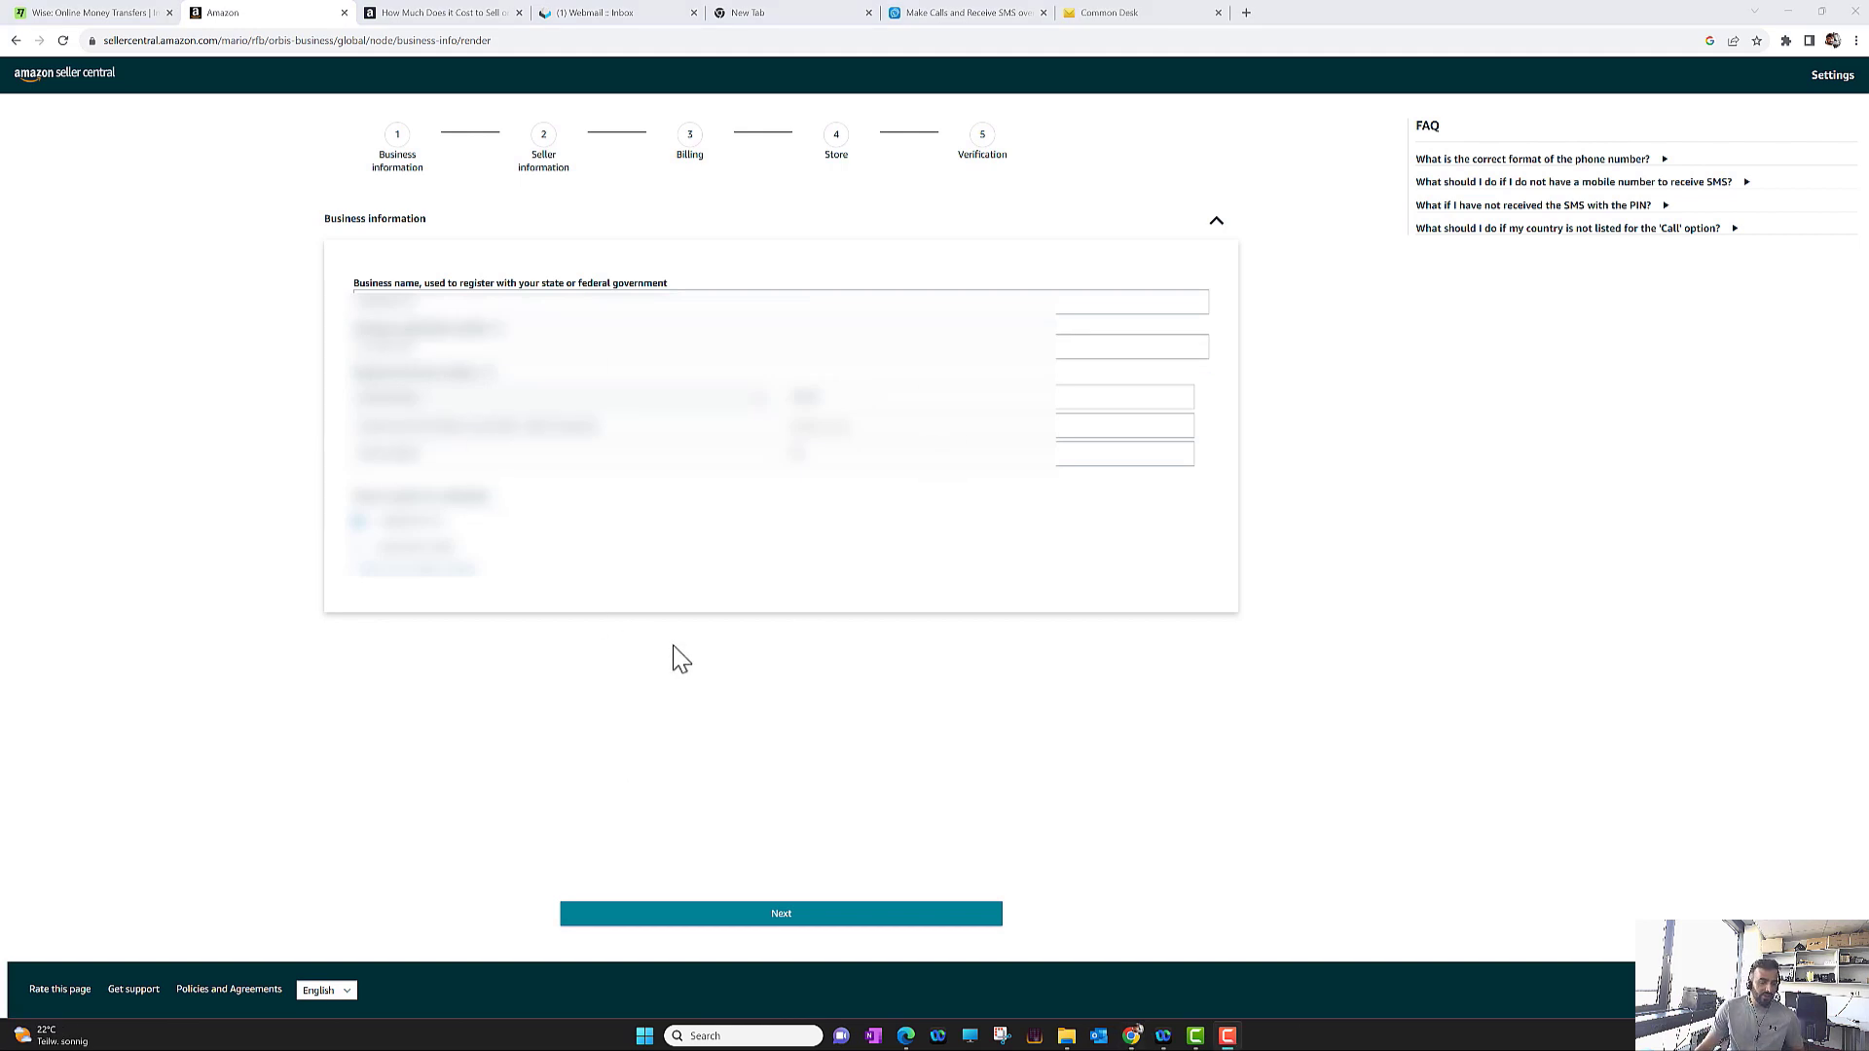
Fill in the primary contact's details, confirm acting for the business, and continue to billing
click(785, 920)
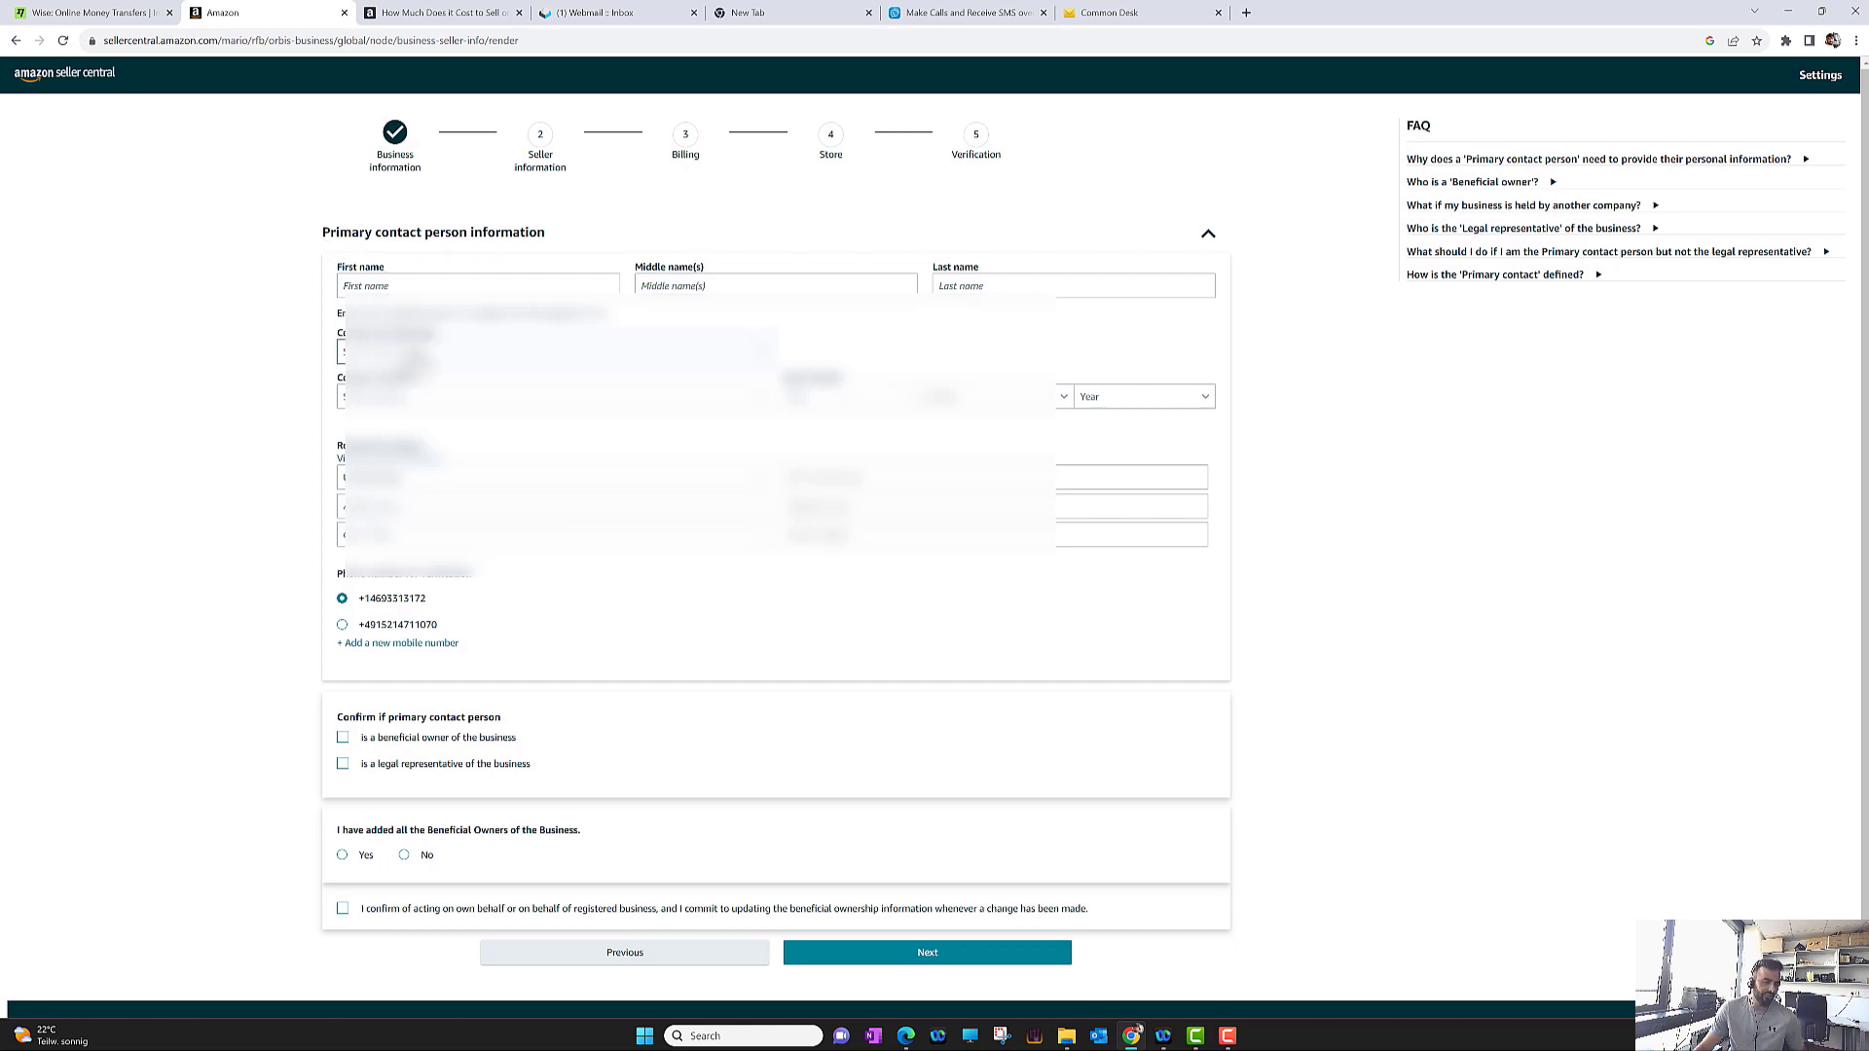
click(438, 285)
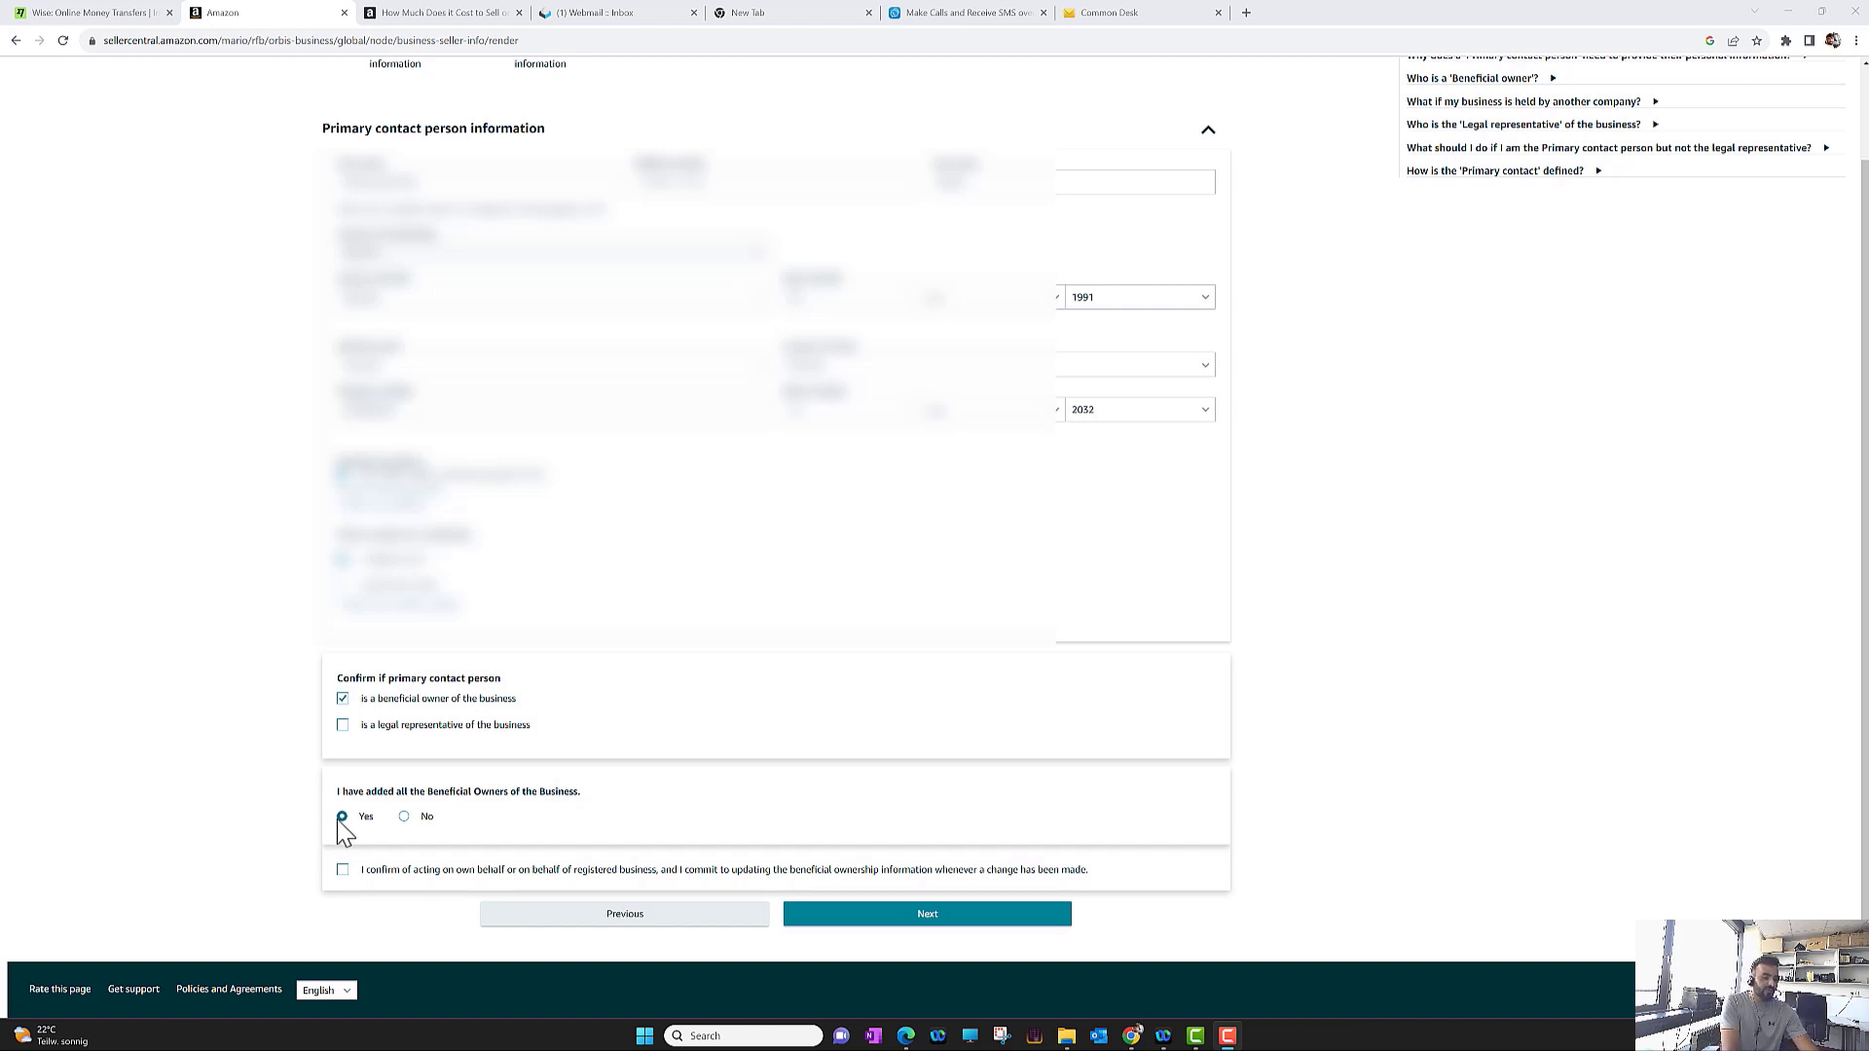
click(351, 886)
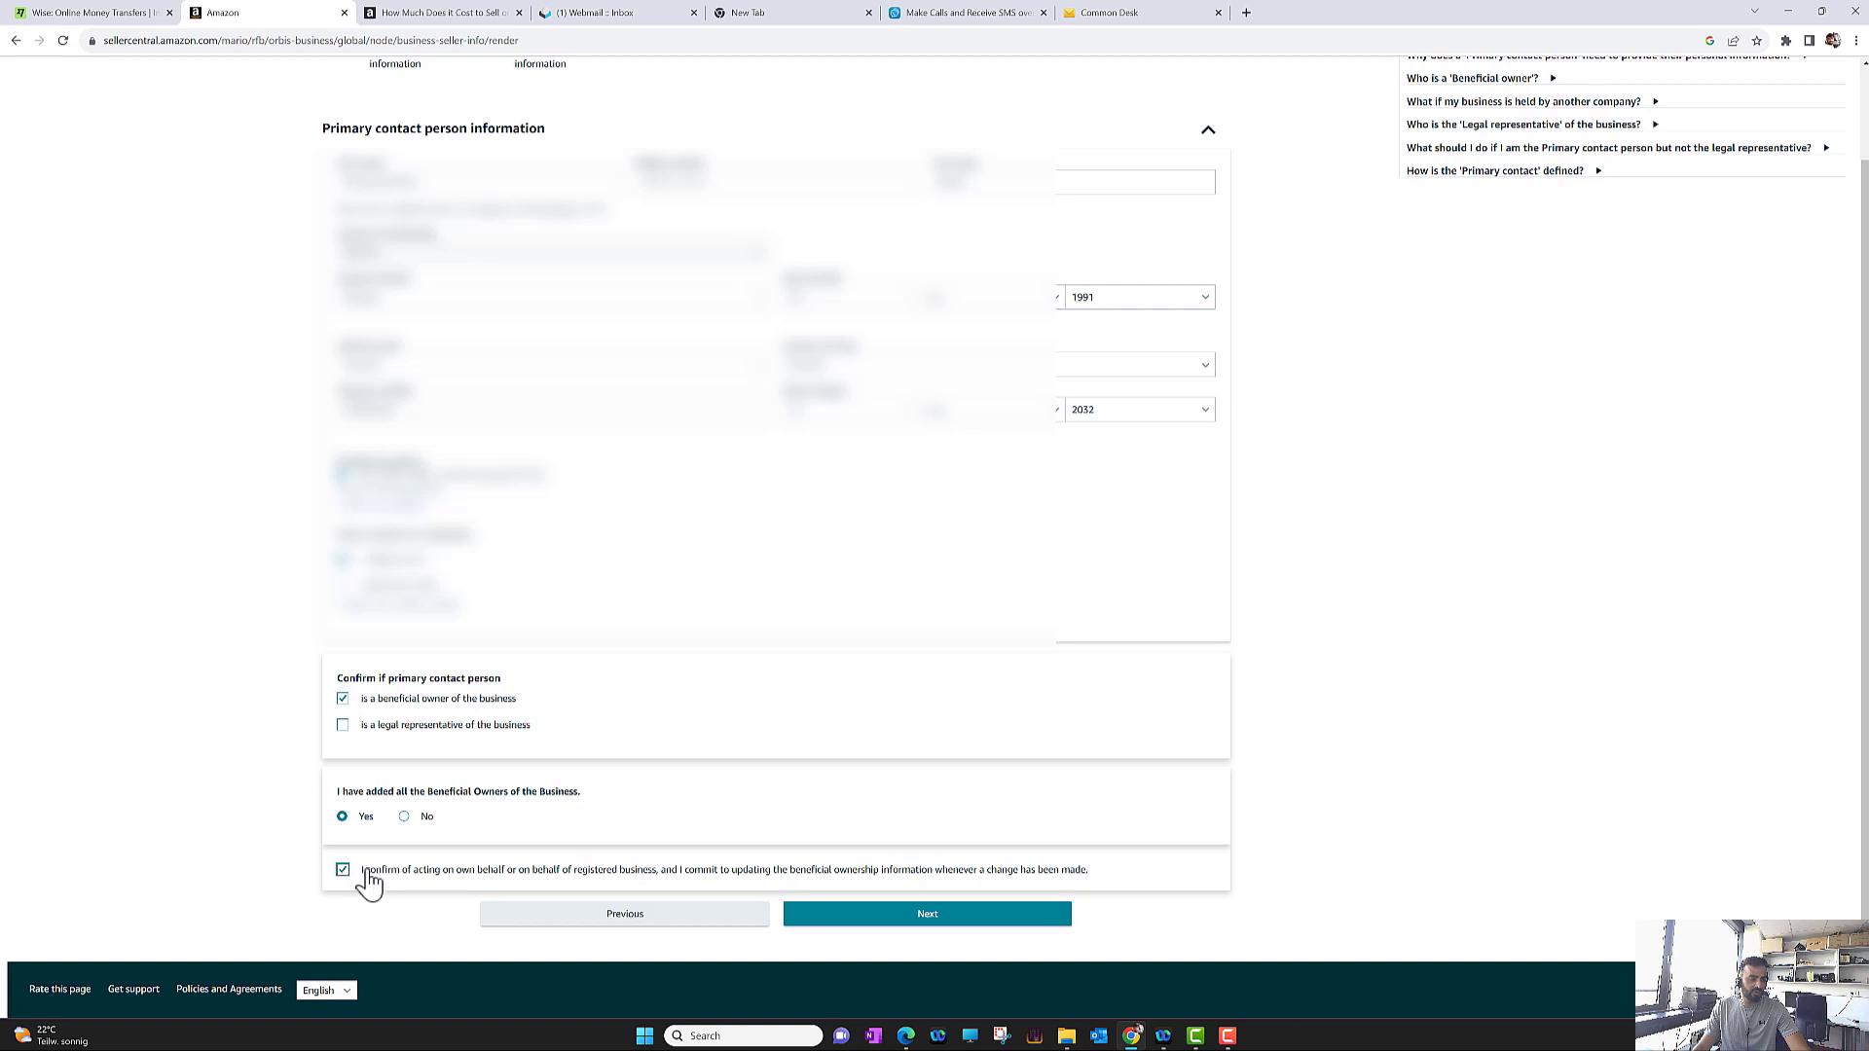
click(895, 919)
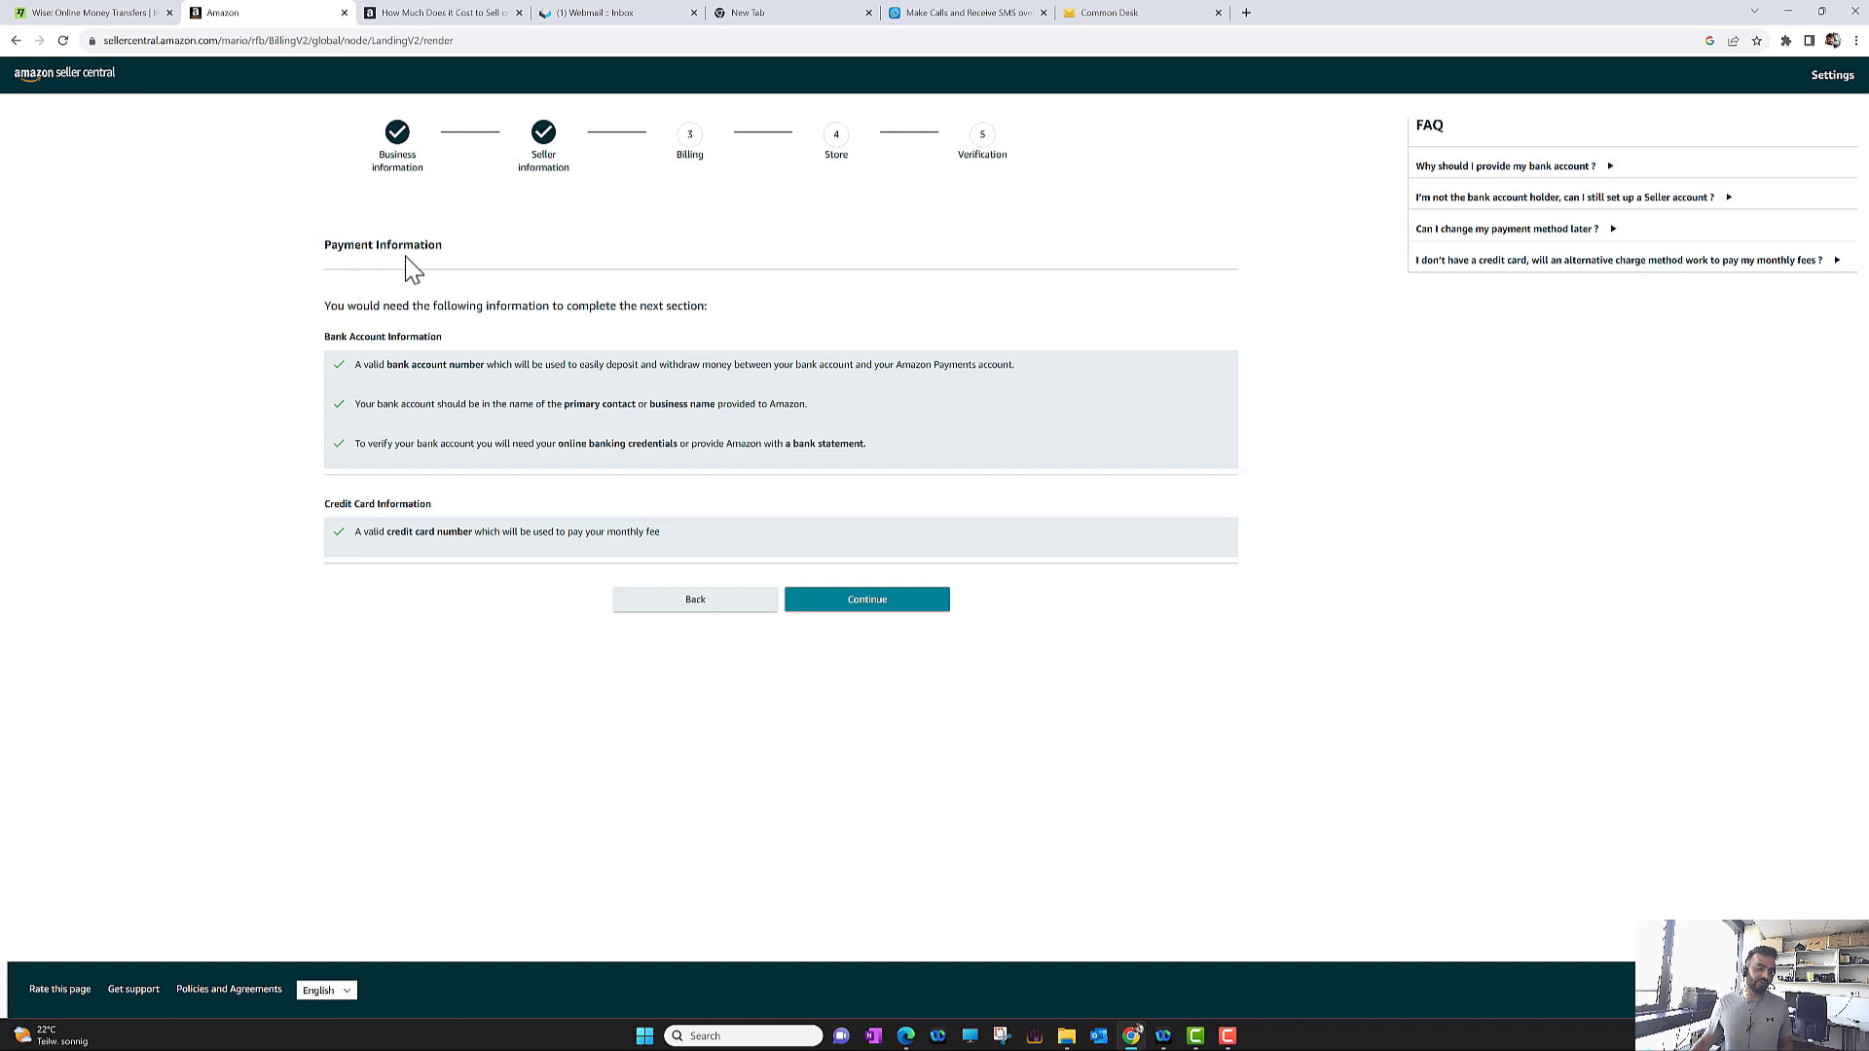
Submit the bank account for verification, review the monthly subscription fee, and submit the billing details
click(896, 619)
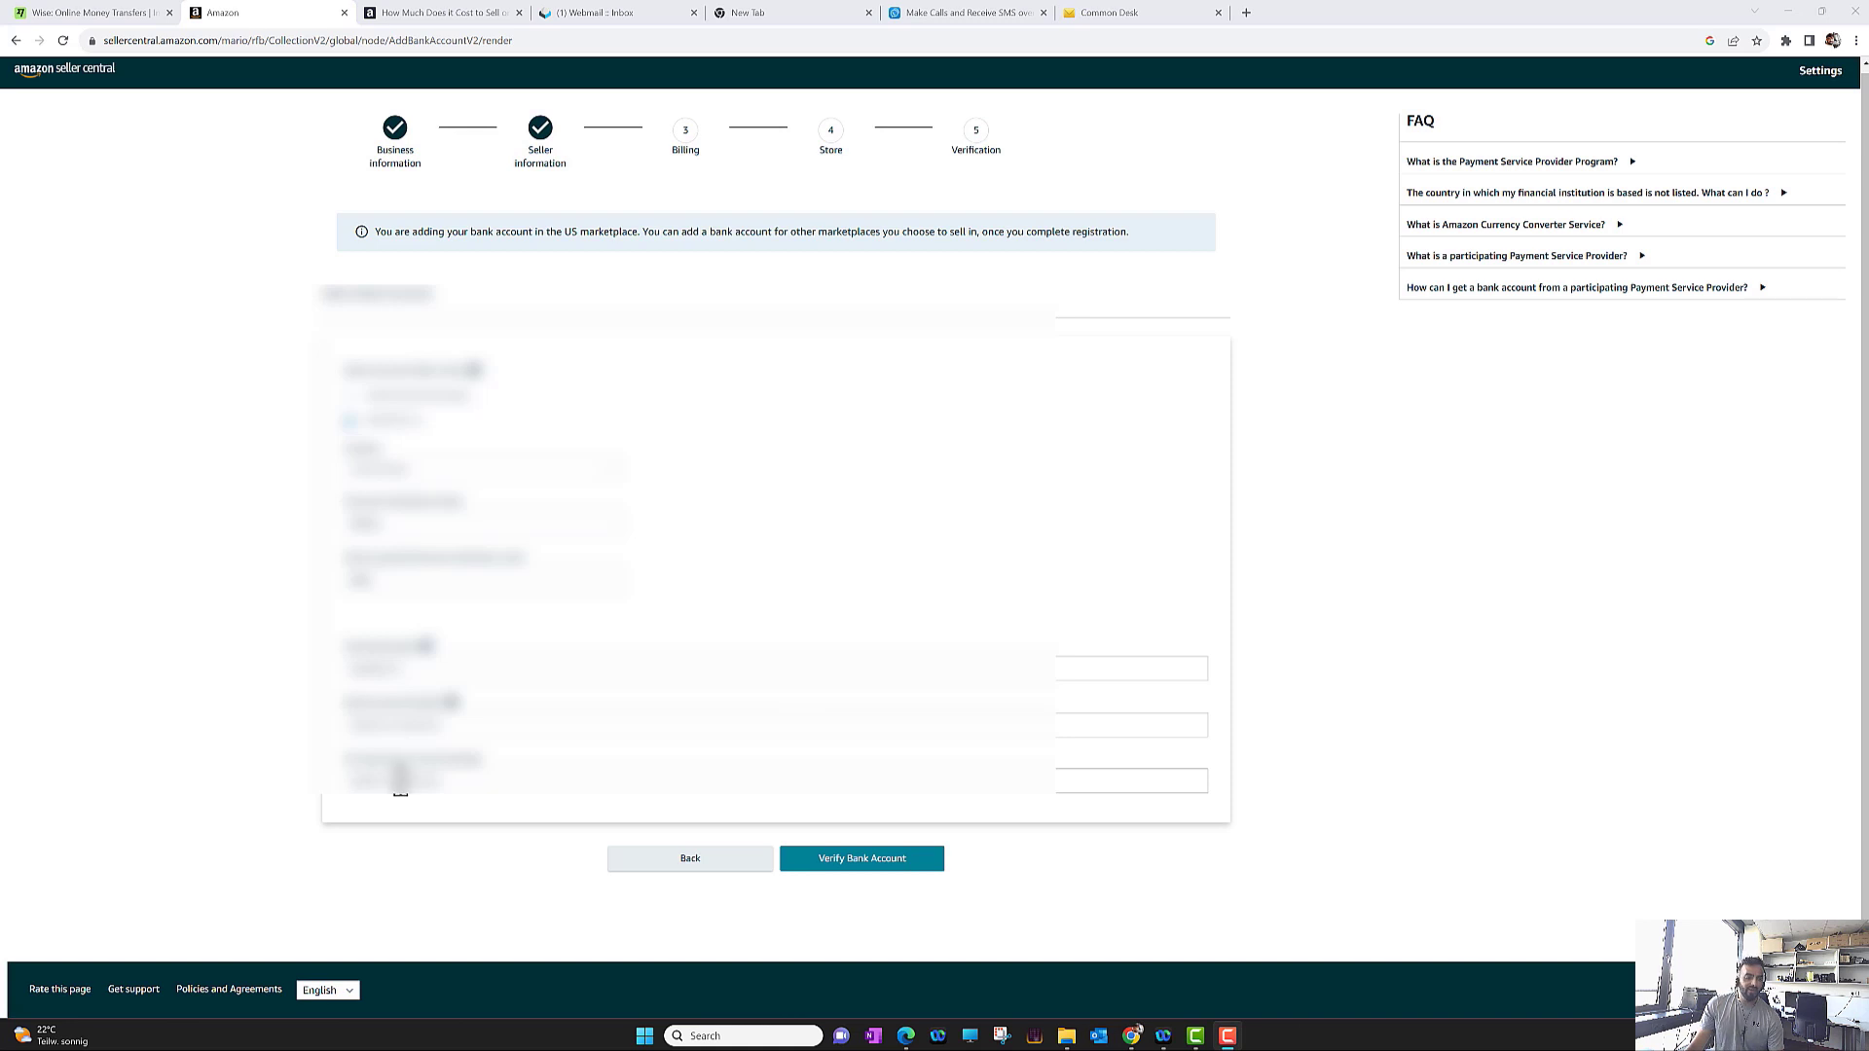
click(839, 871)
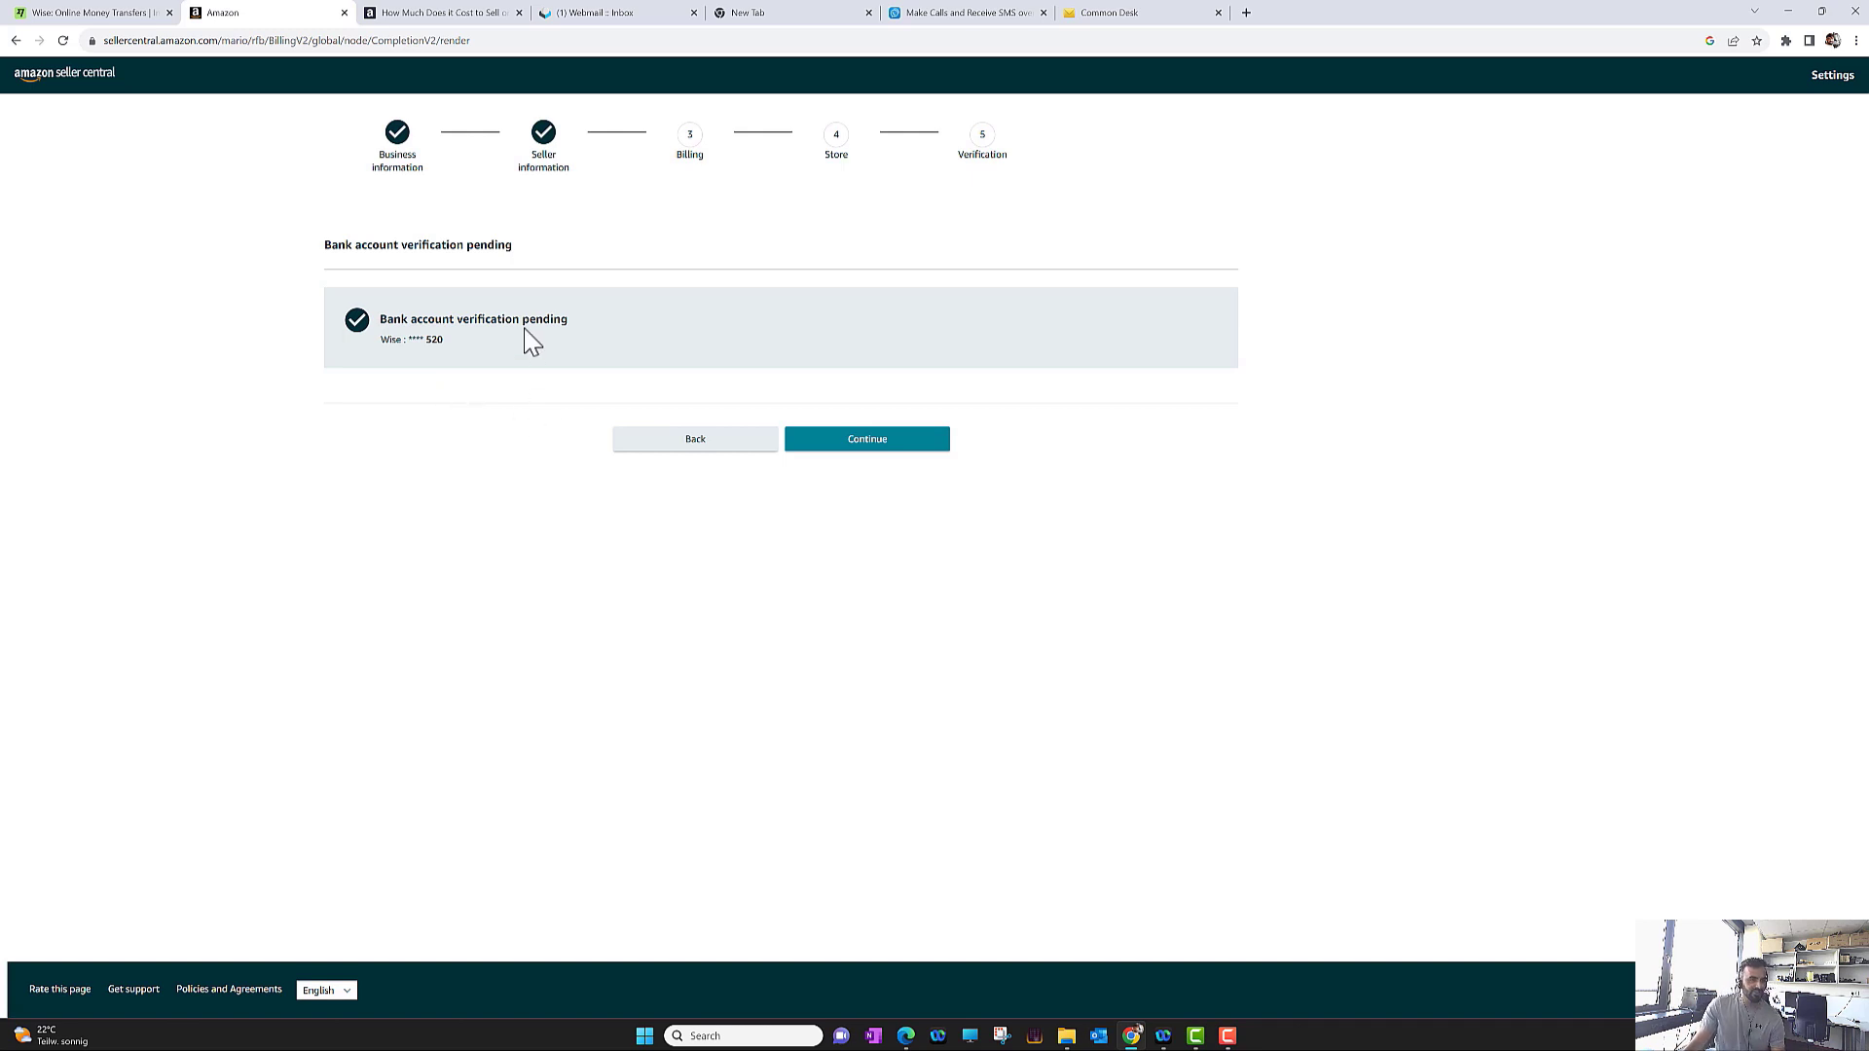
click(818, 453)
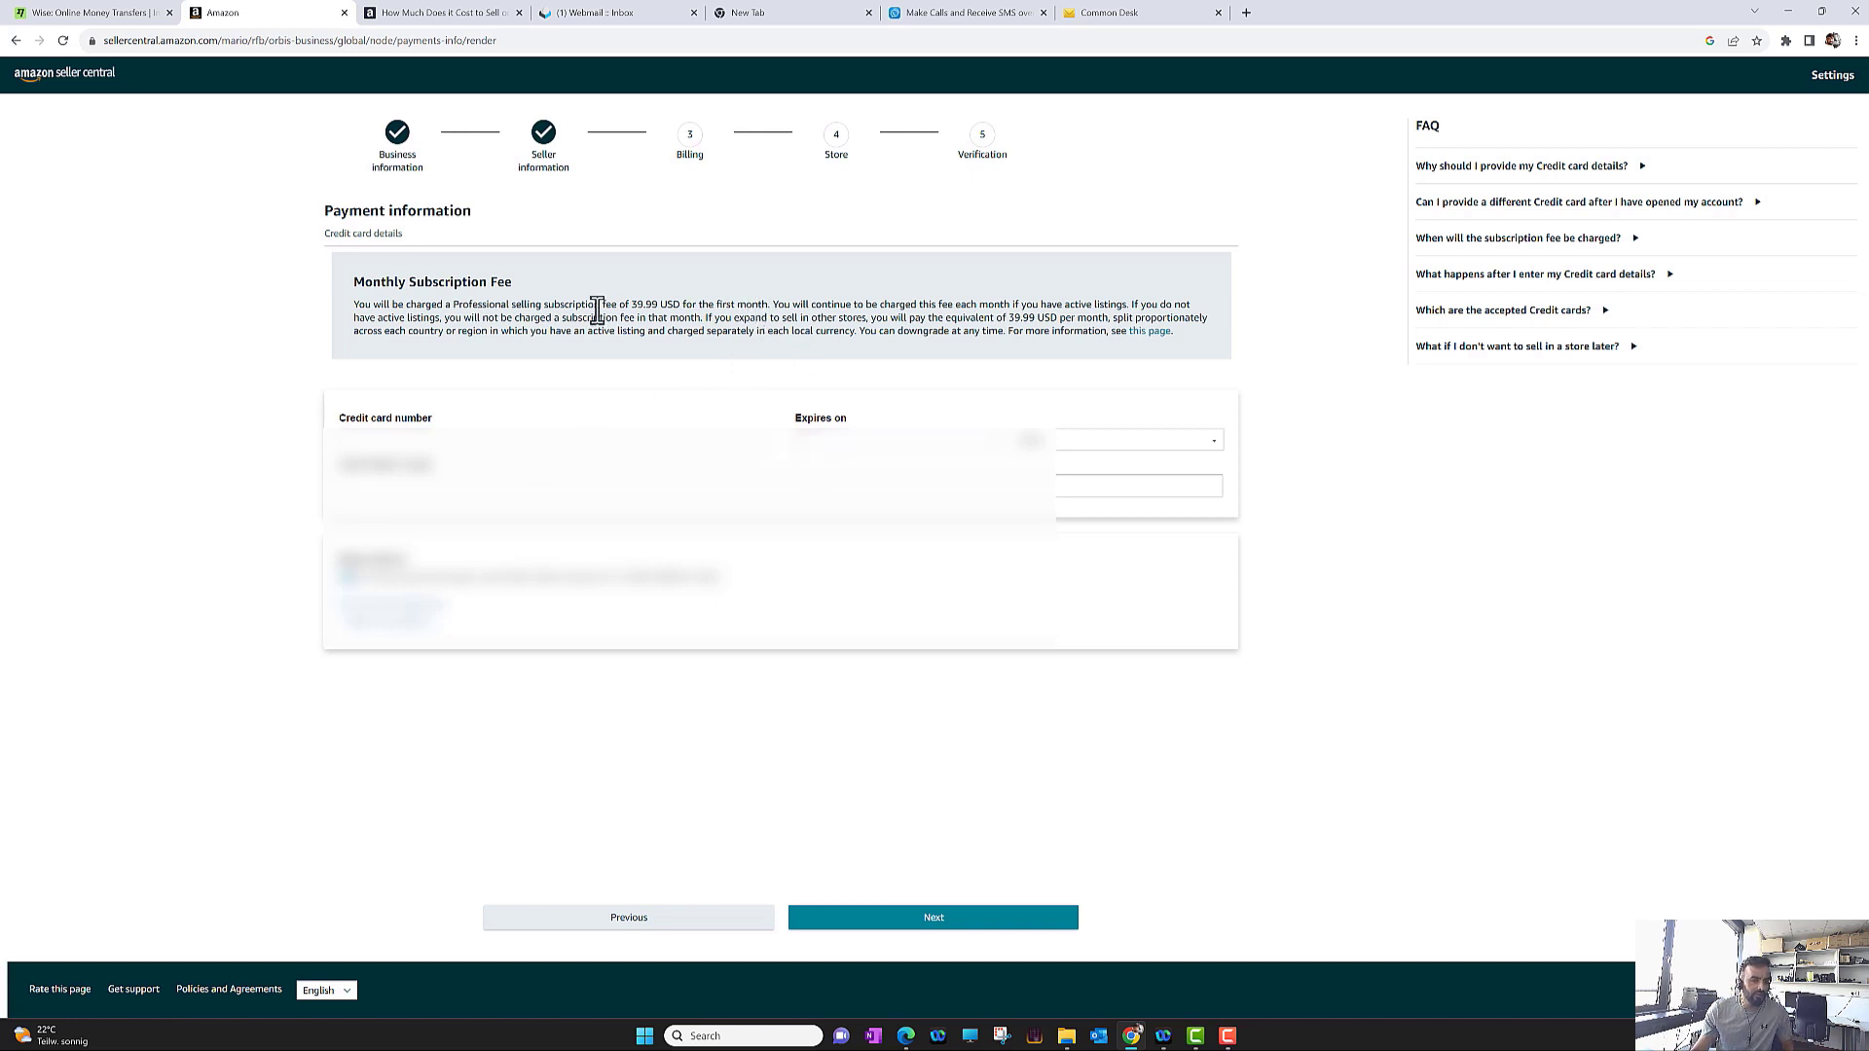
drag(633, 306, 701, 310)
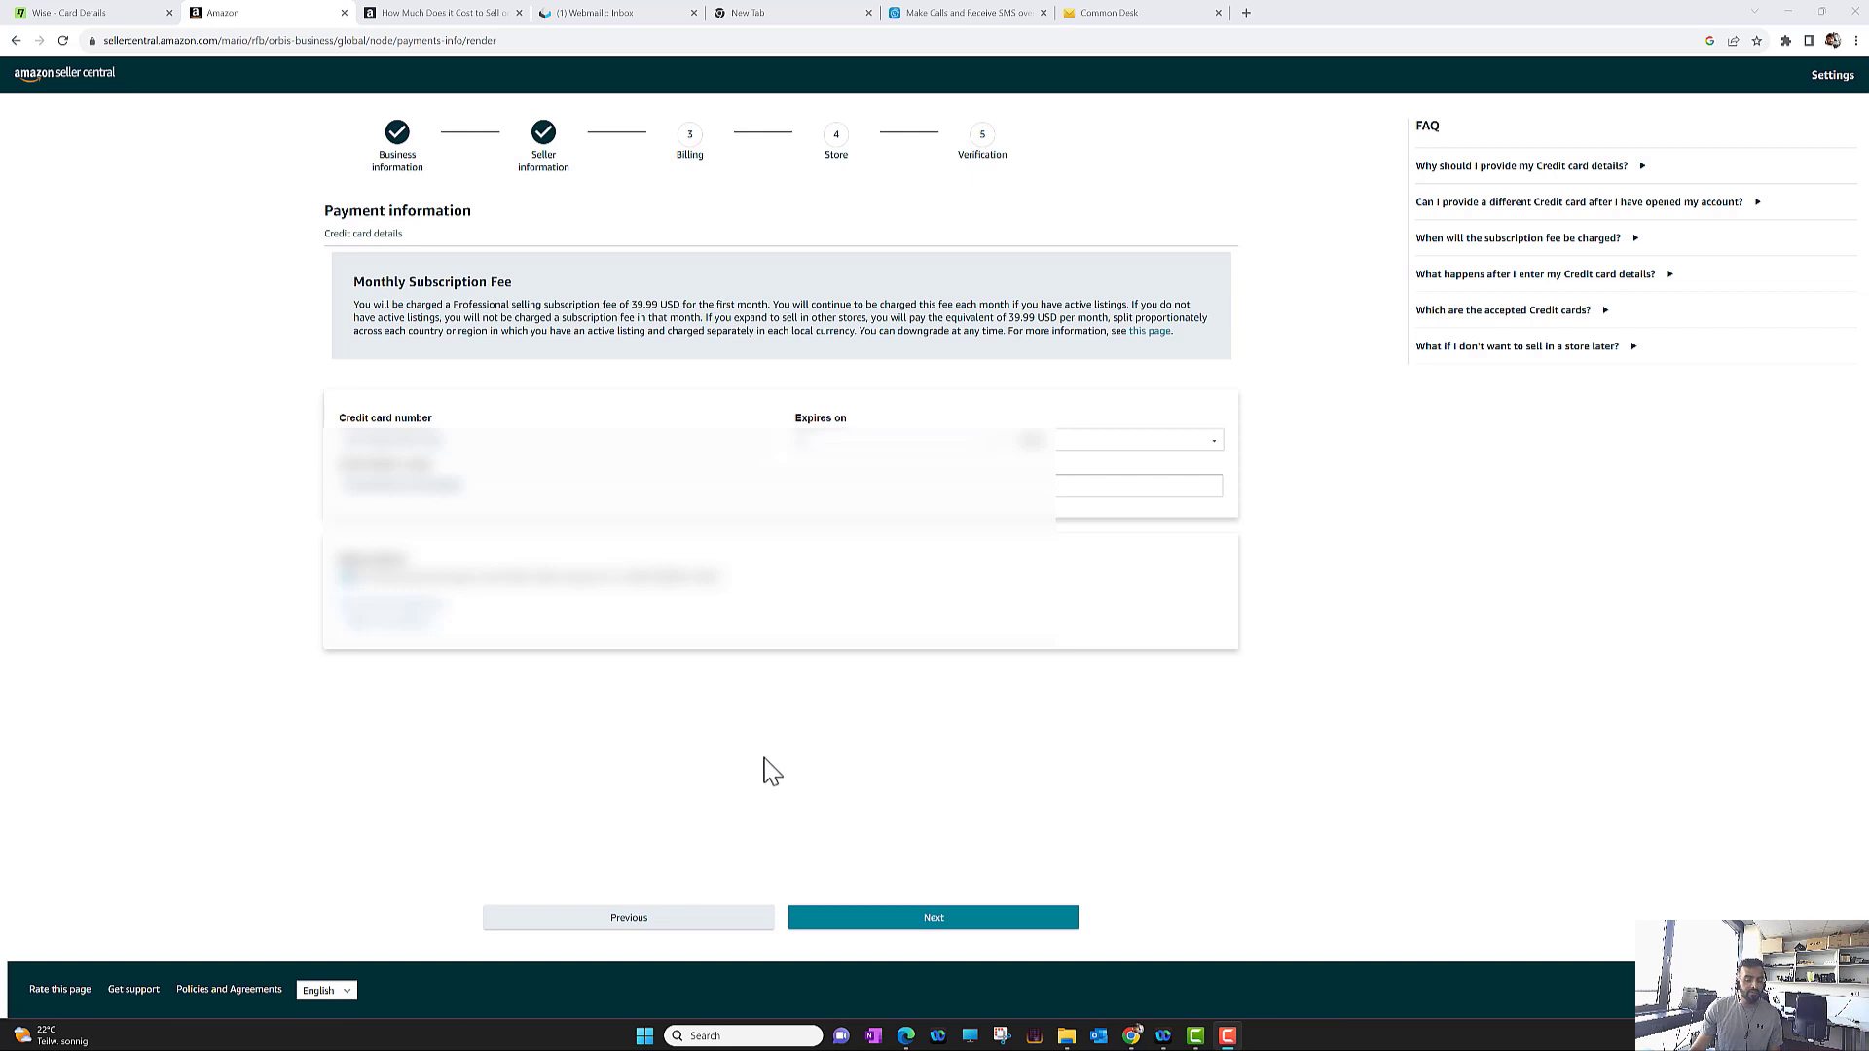
click(877, 927)
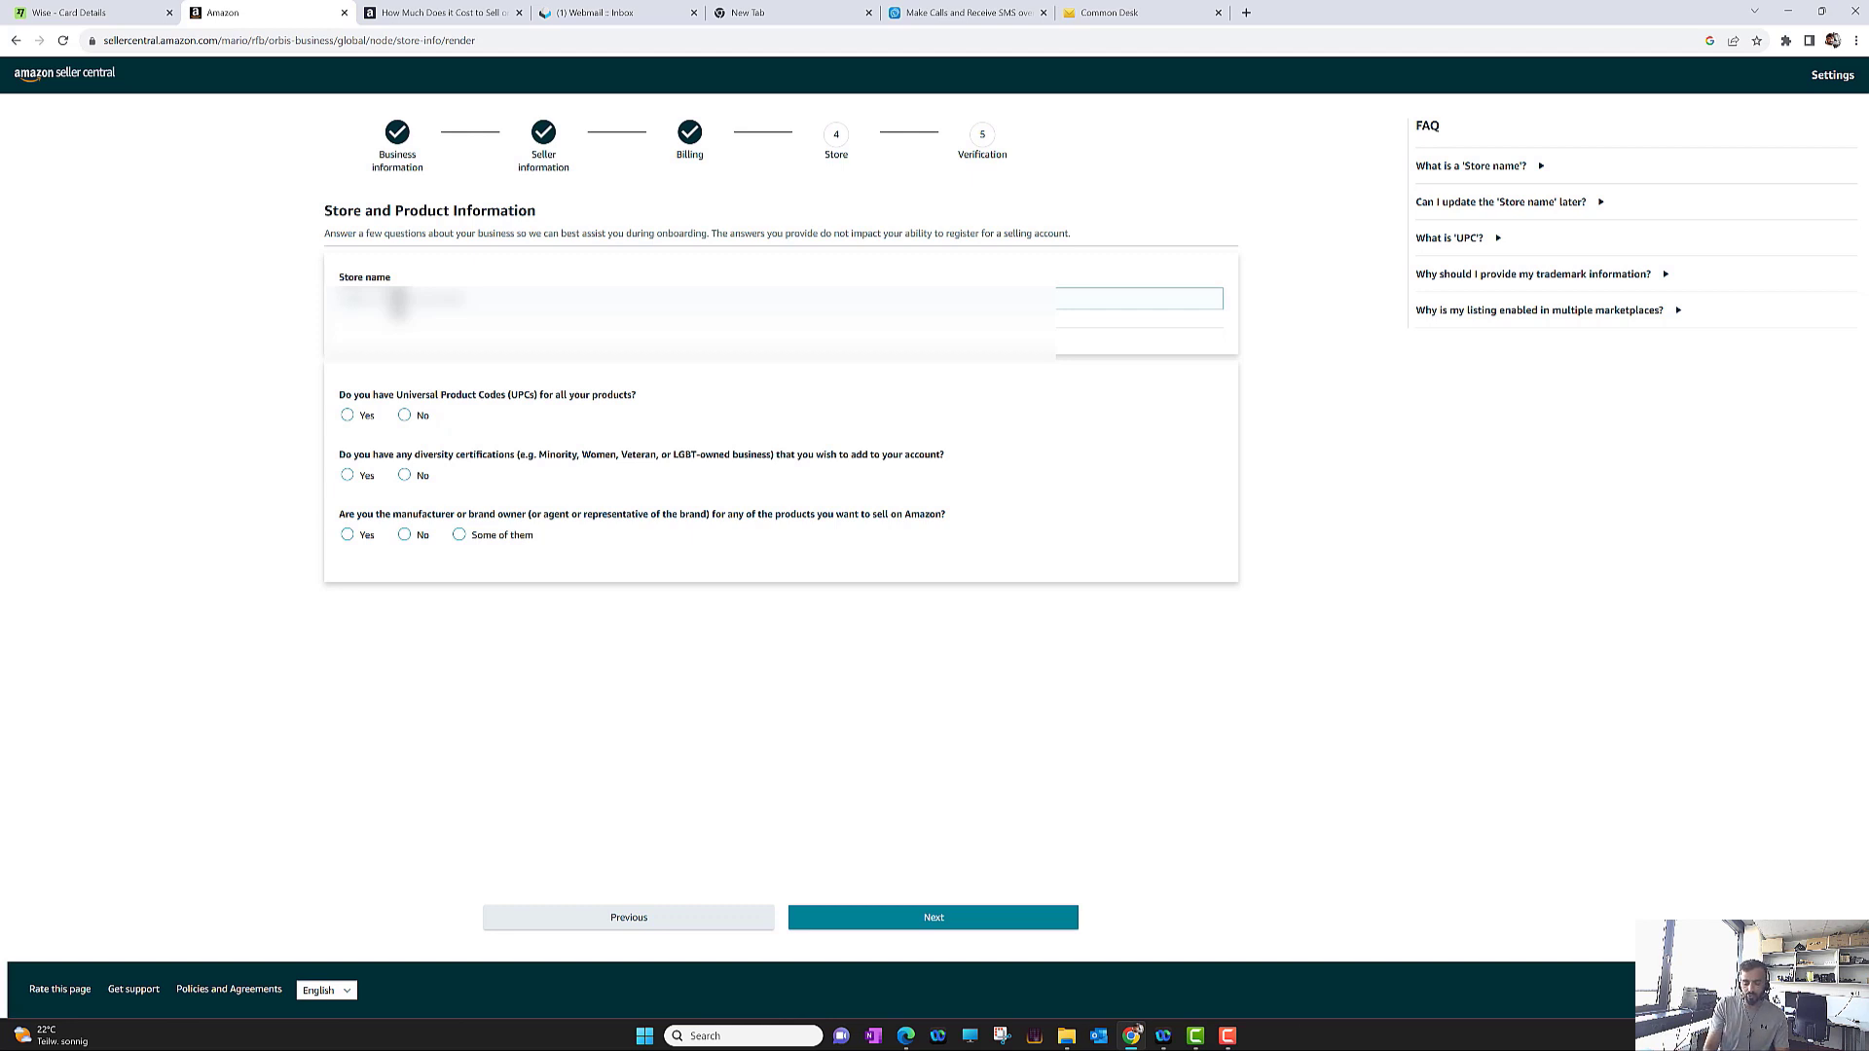
Enter a store name and answer Yes to all products having Universal Product Codes
text(M)
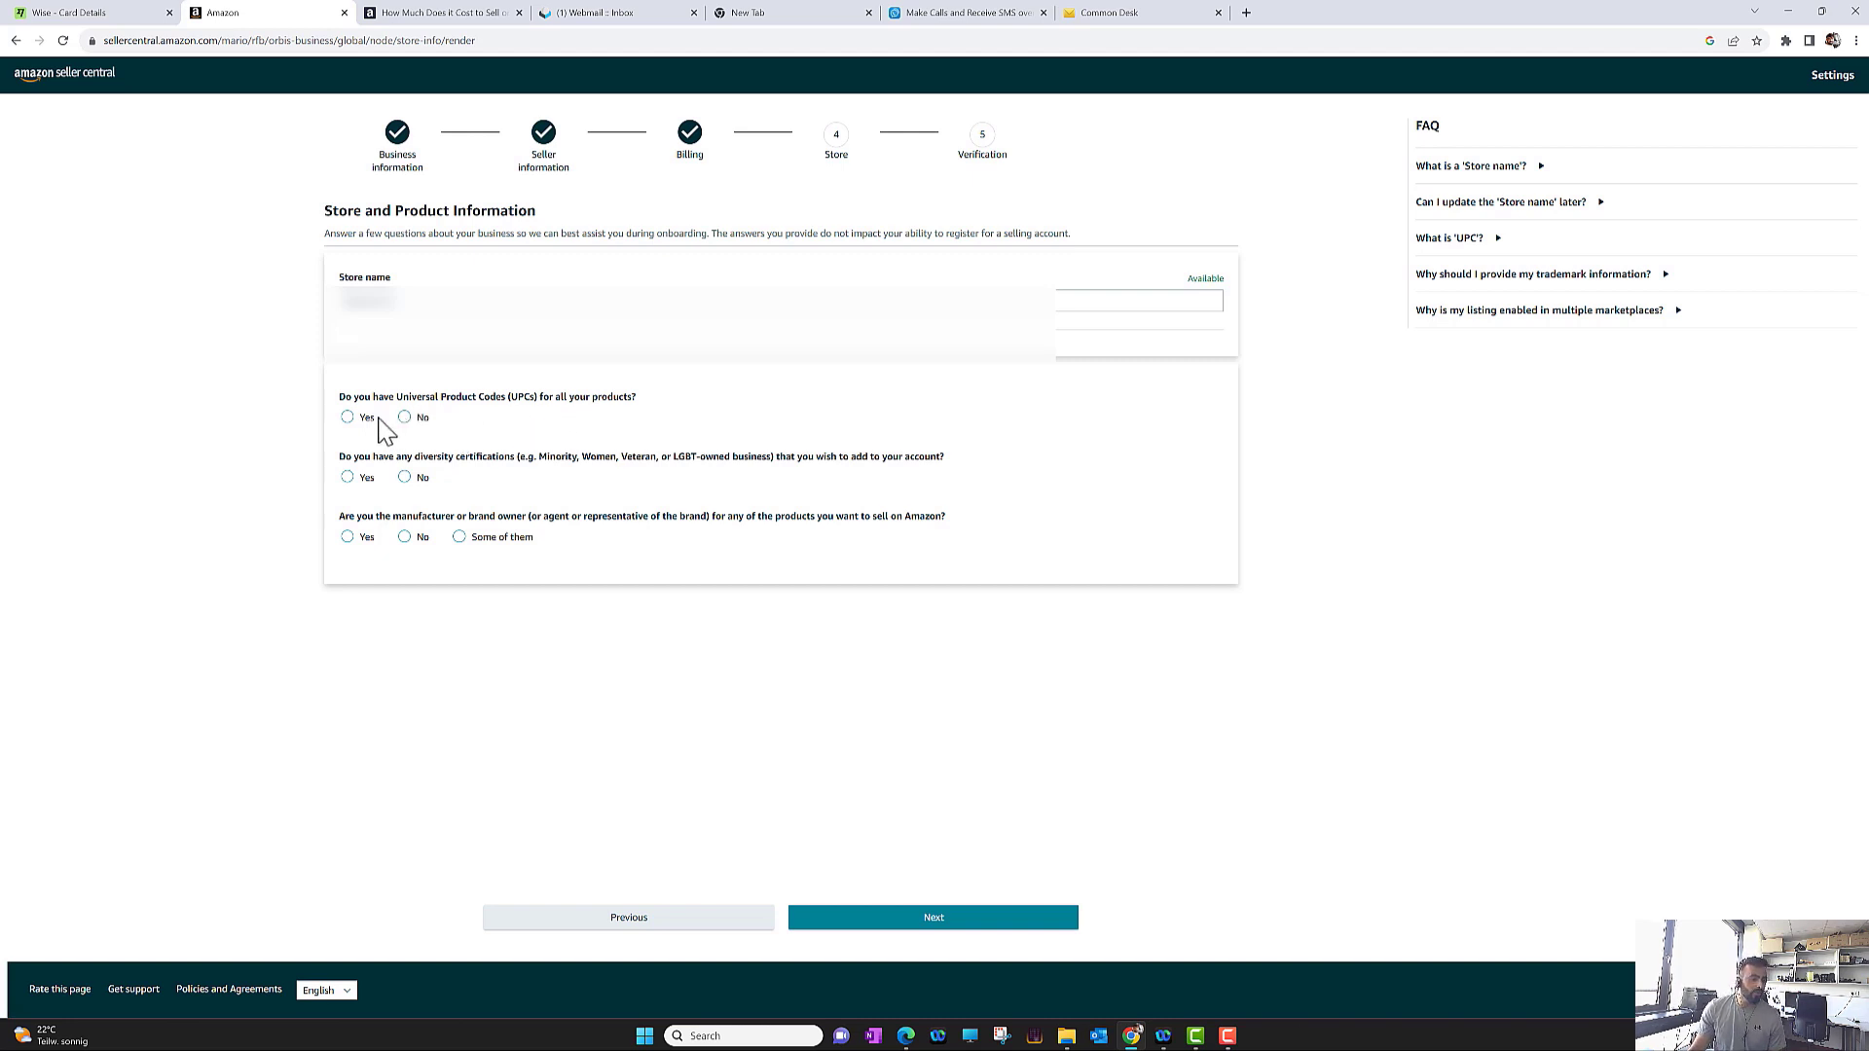
click(347, 418)
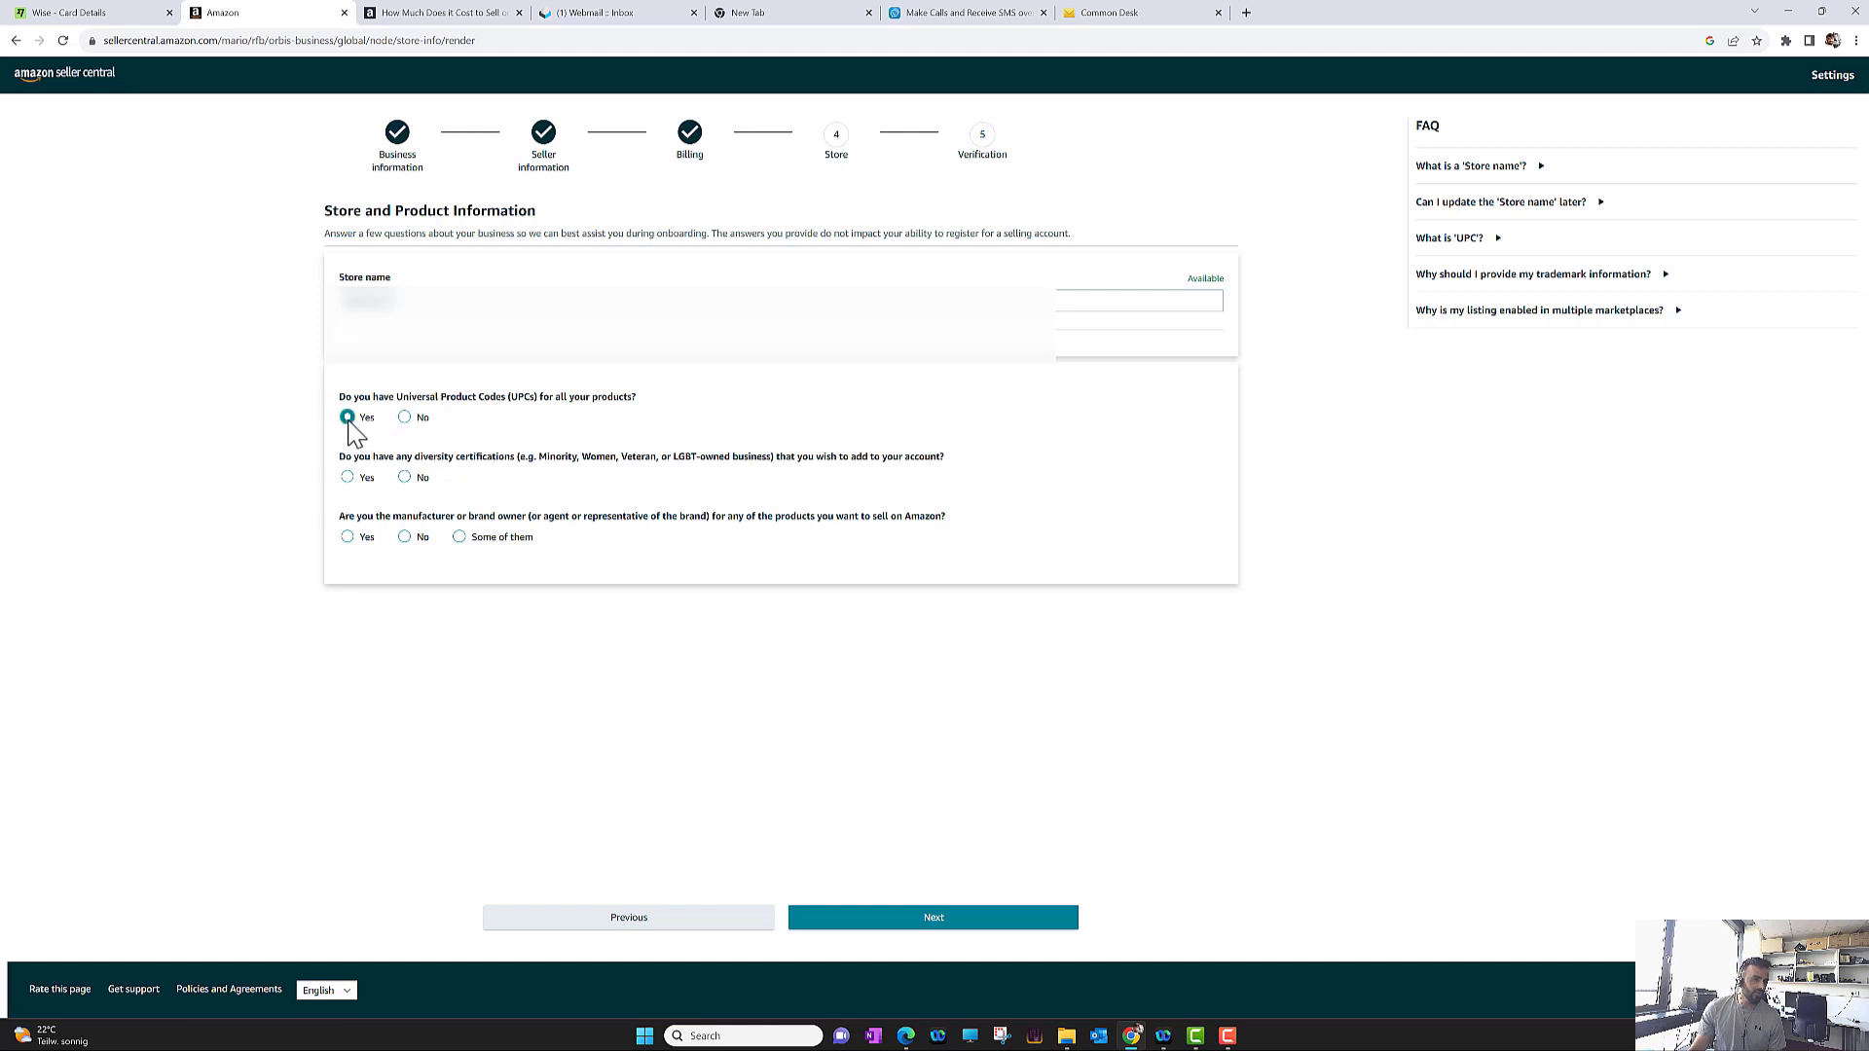
click(1246, 13)
Google 'universal product codes' in a new tab, then return to the Seller Central form
text(unive)
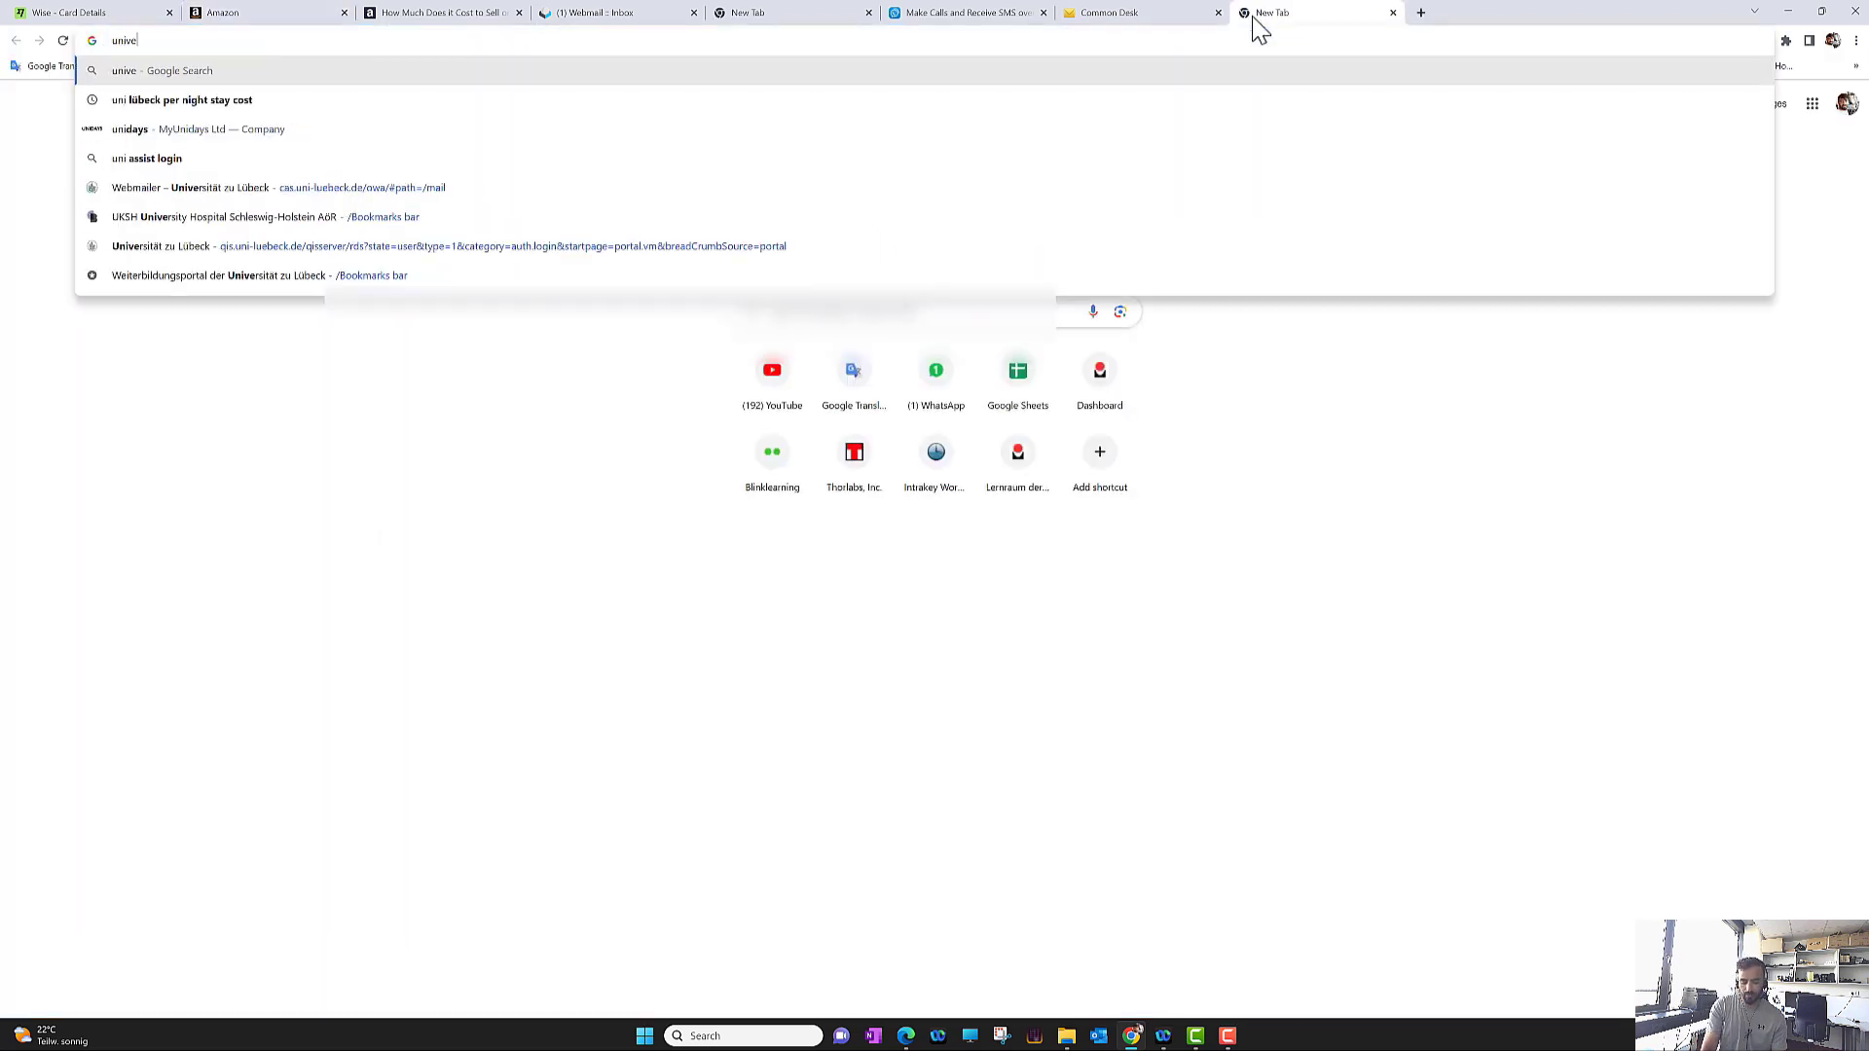
text(rsal )
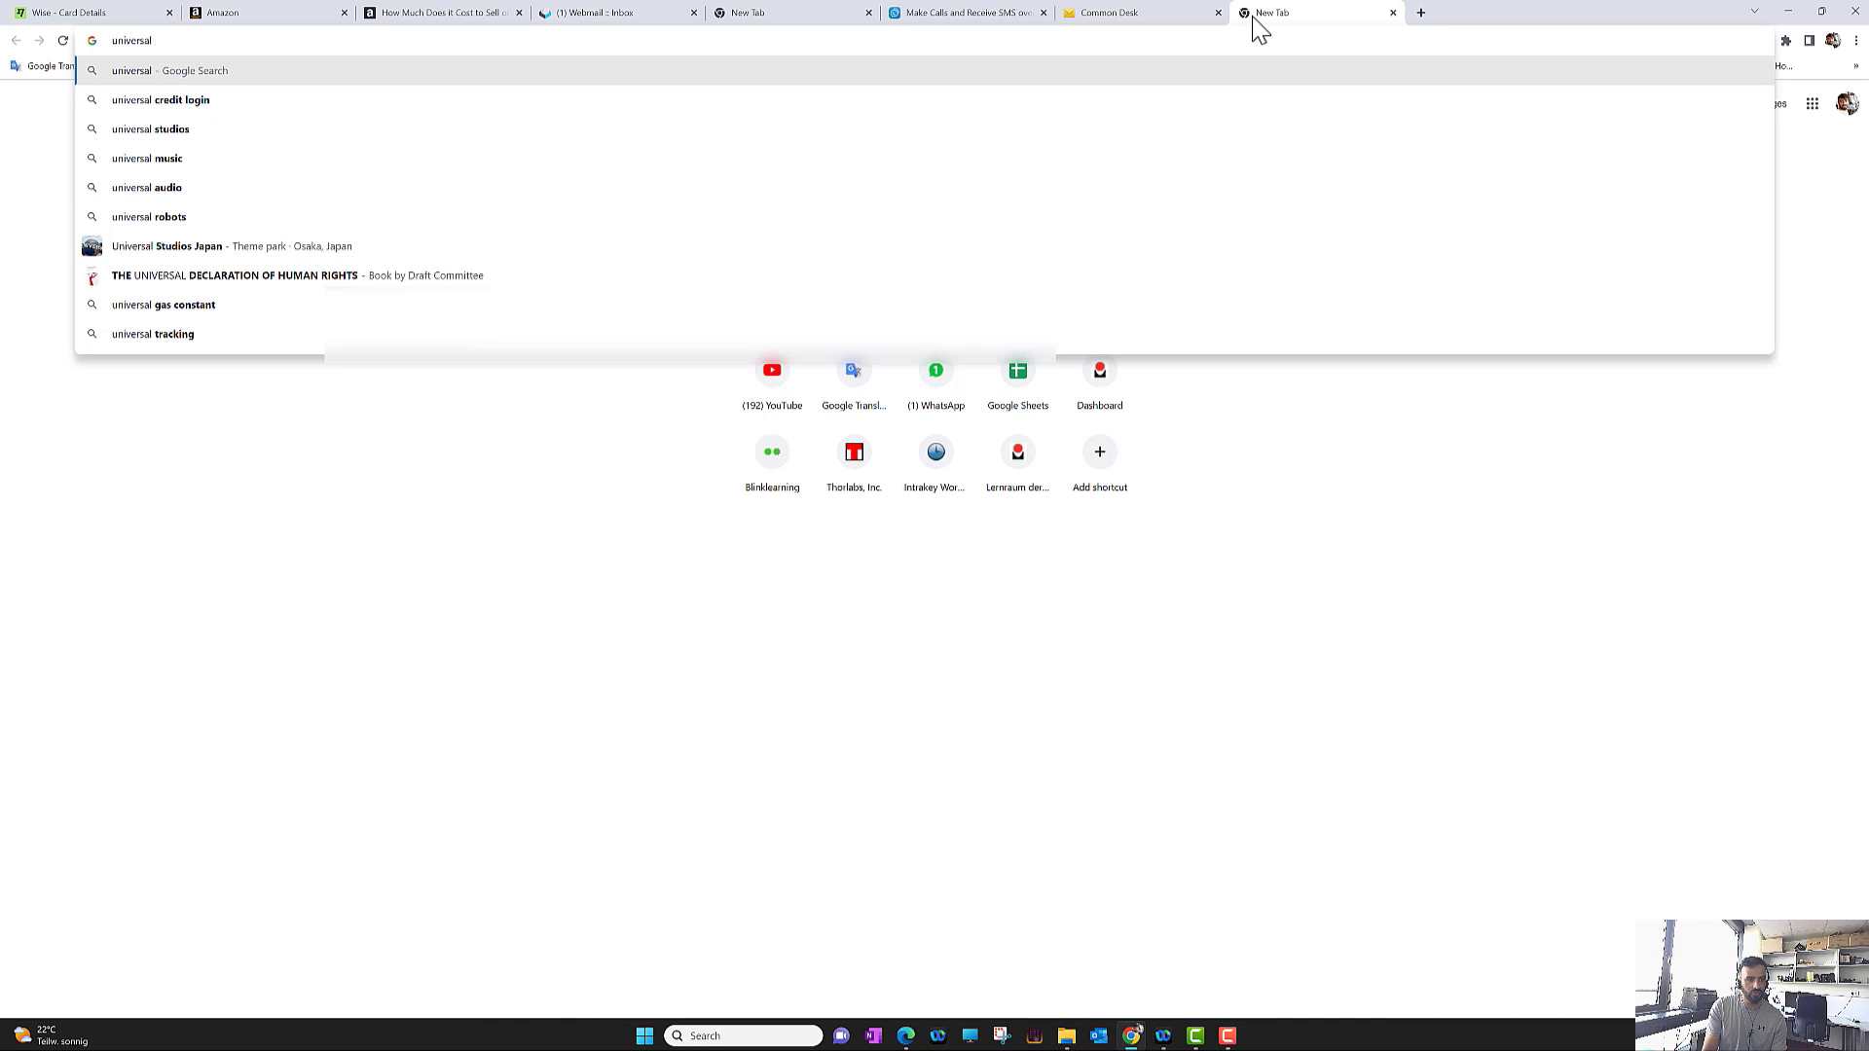
text(pro)
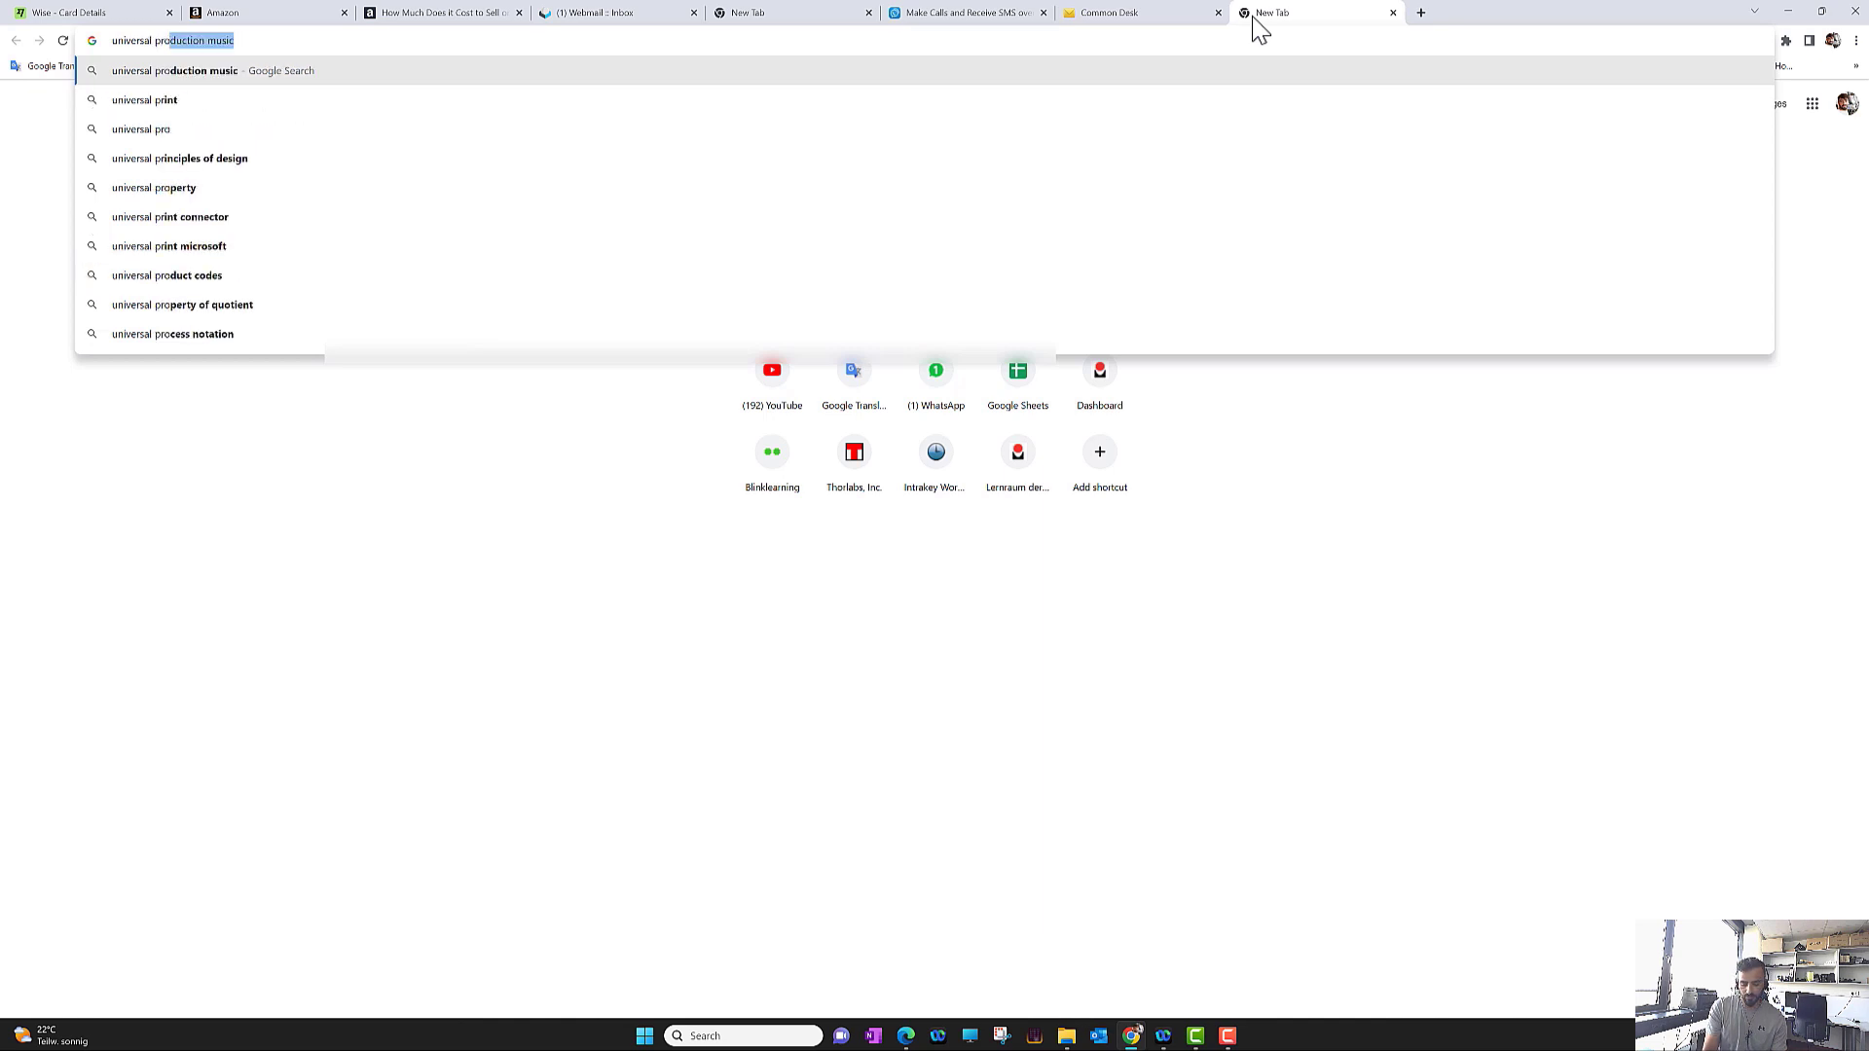
text(duct codes)
key(Return)
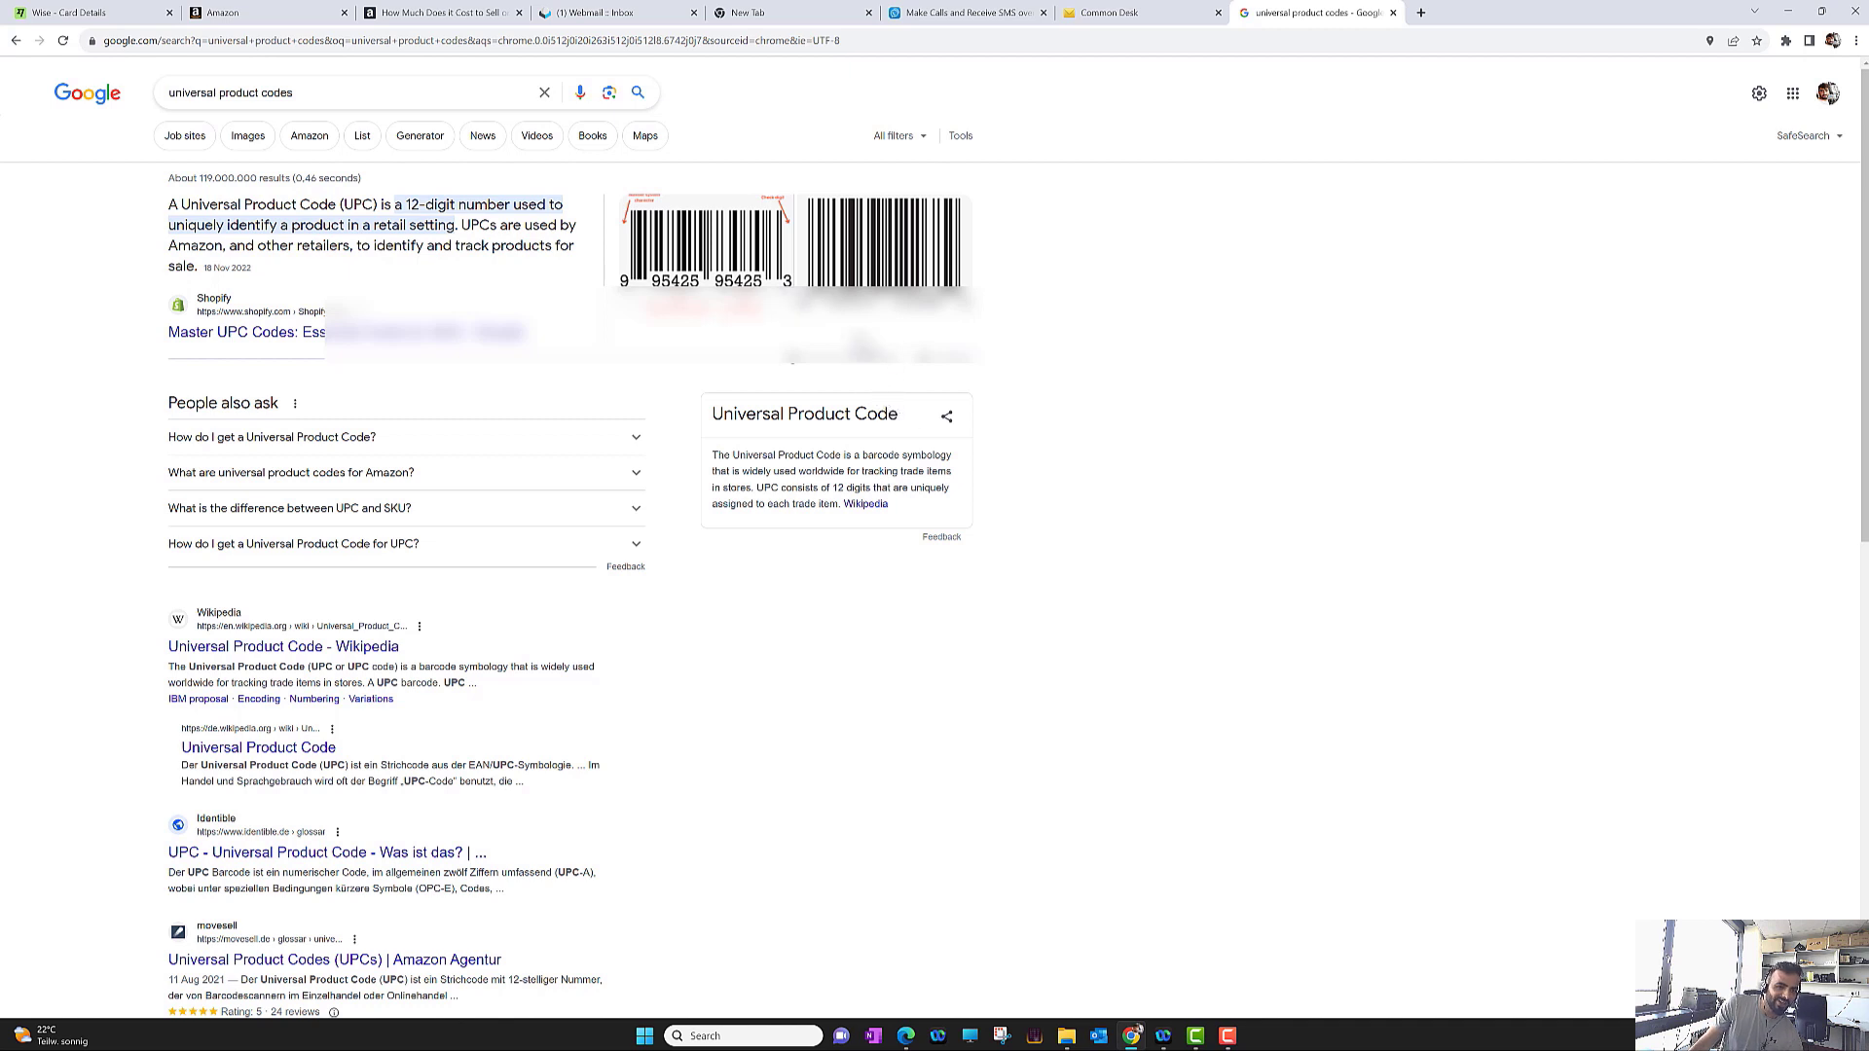
click(233, 13)
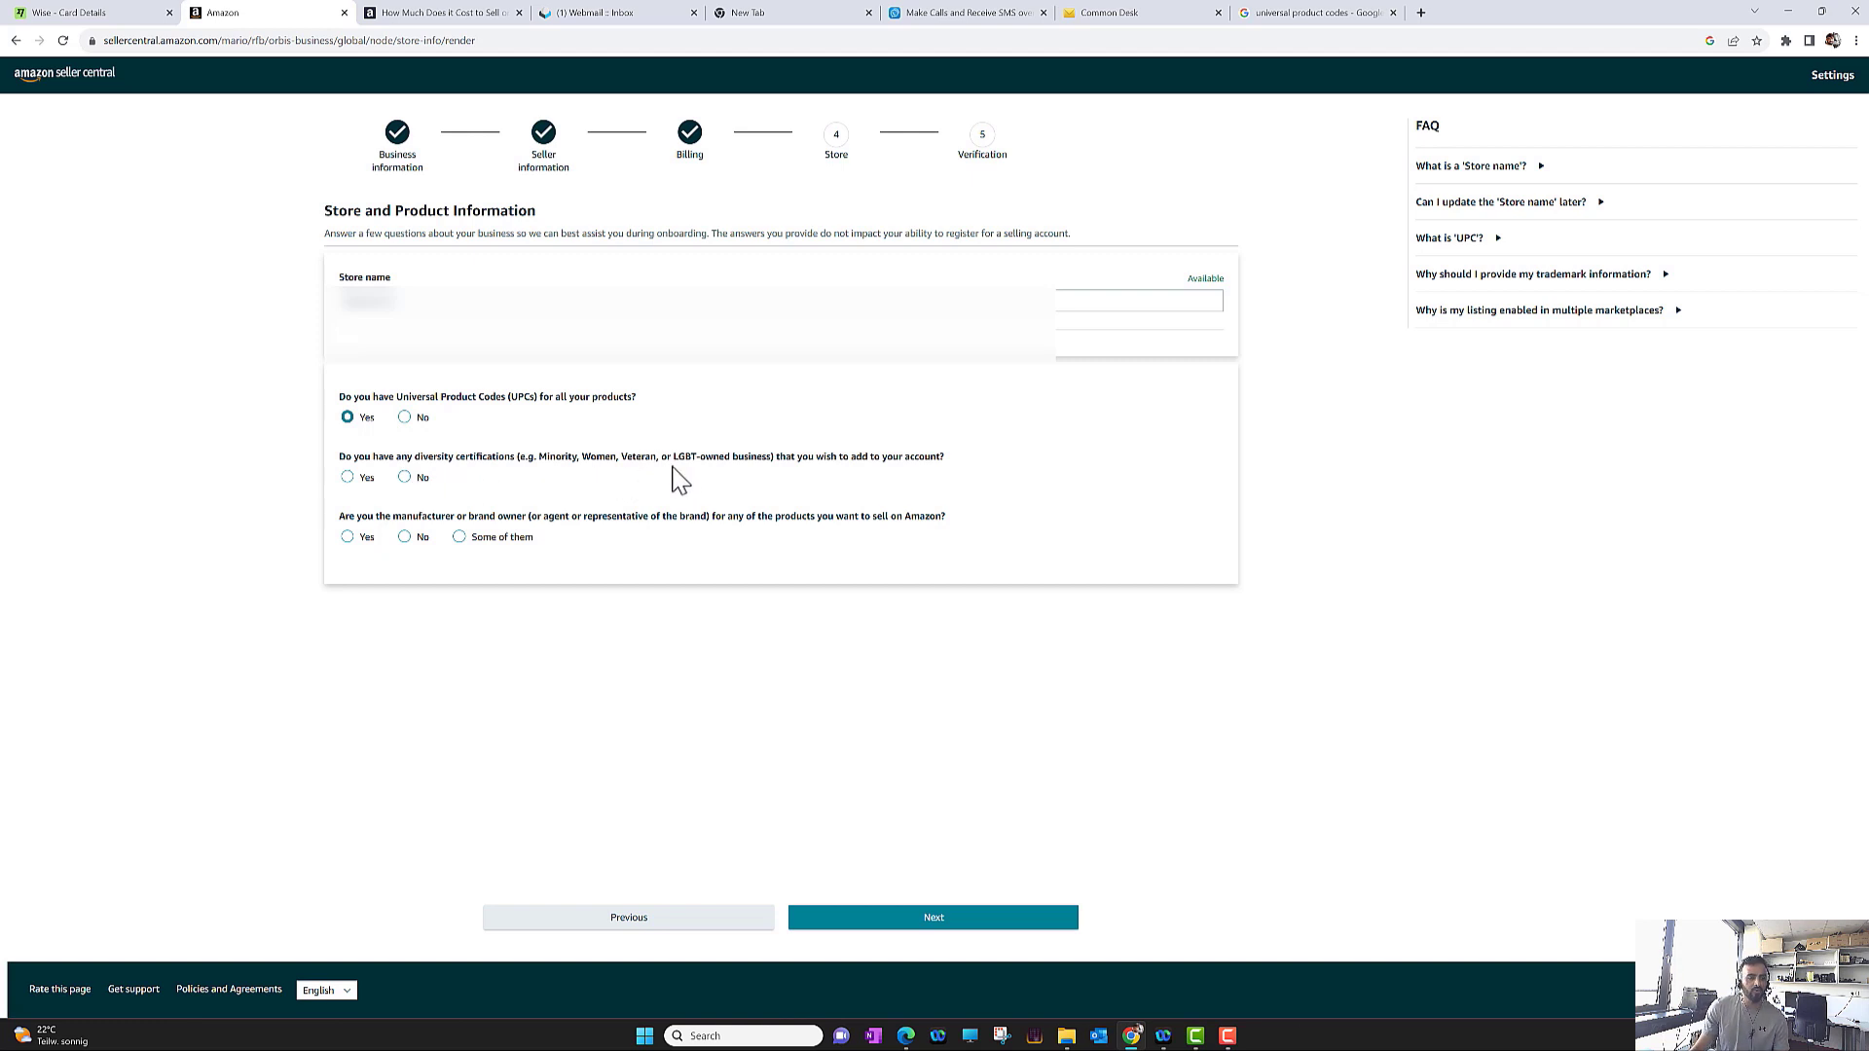
Answer No to diversity certifications and No to manufacturer/brand owner, then submit the store information
click(424, 480)
click(422, 537)
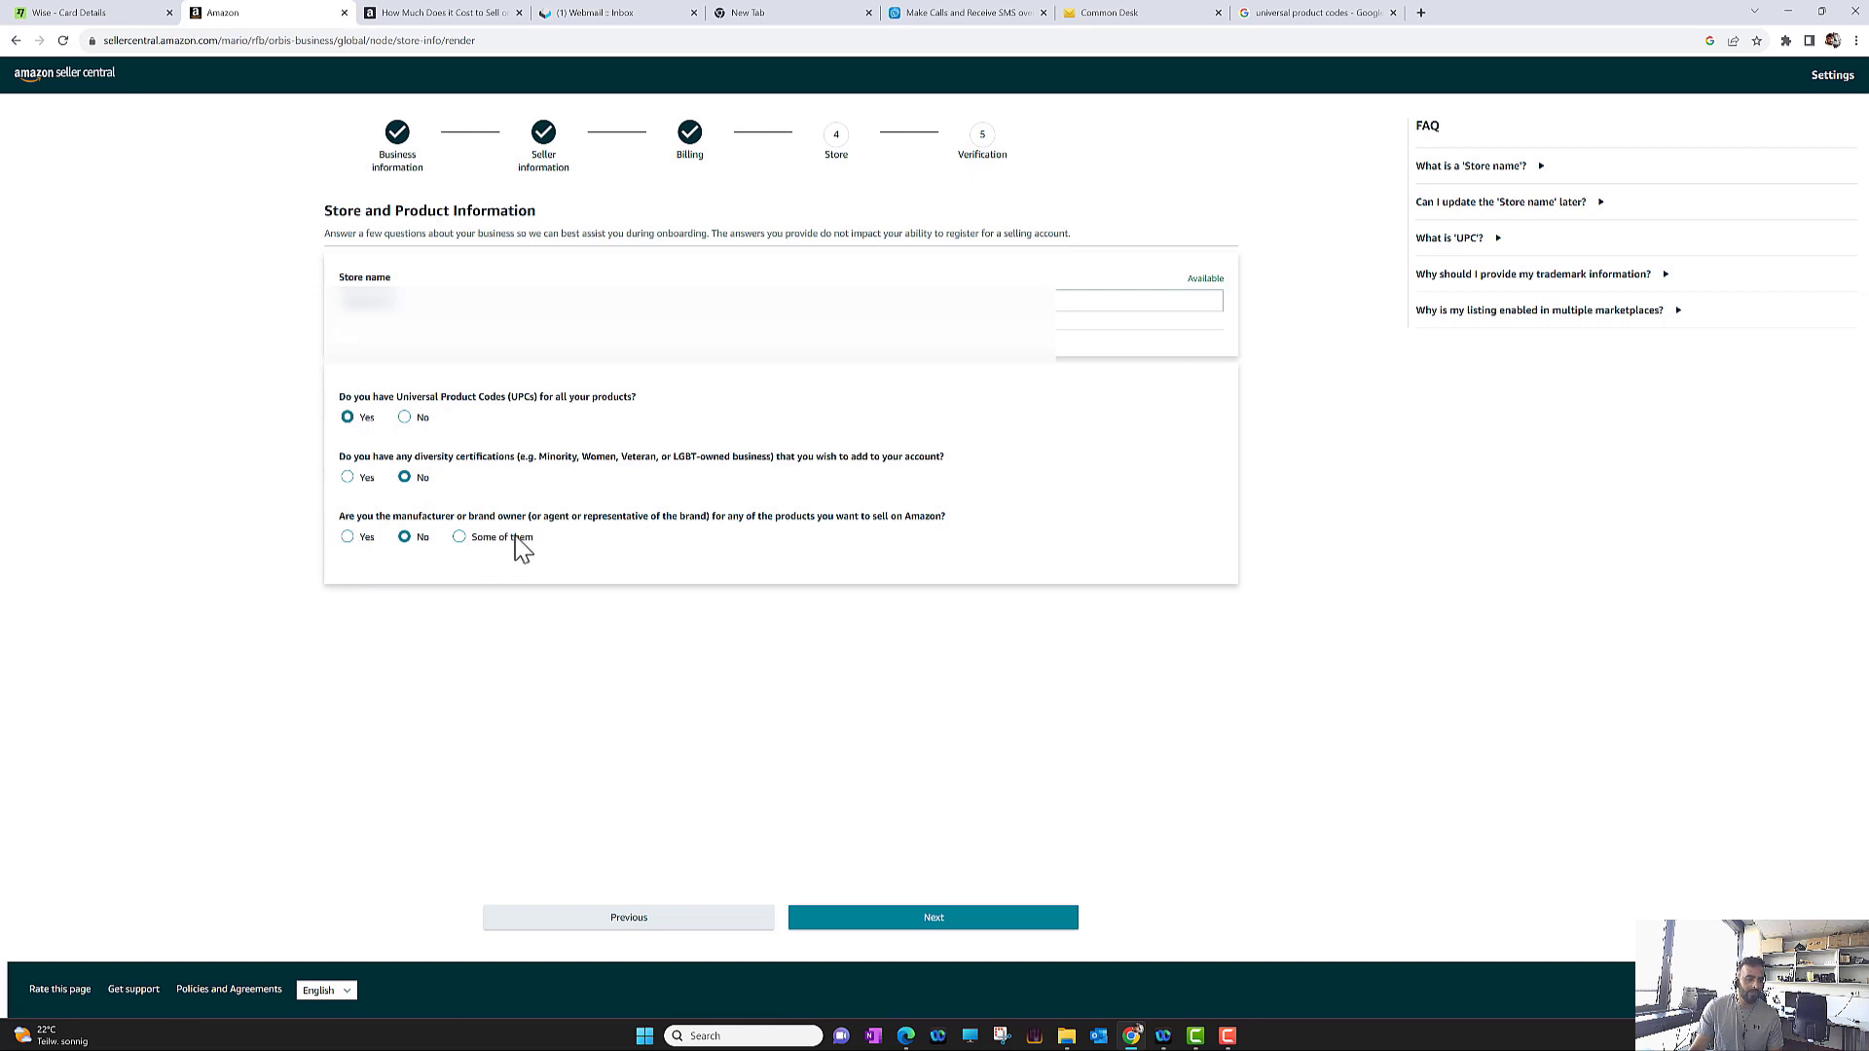
click(362, 540)
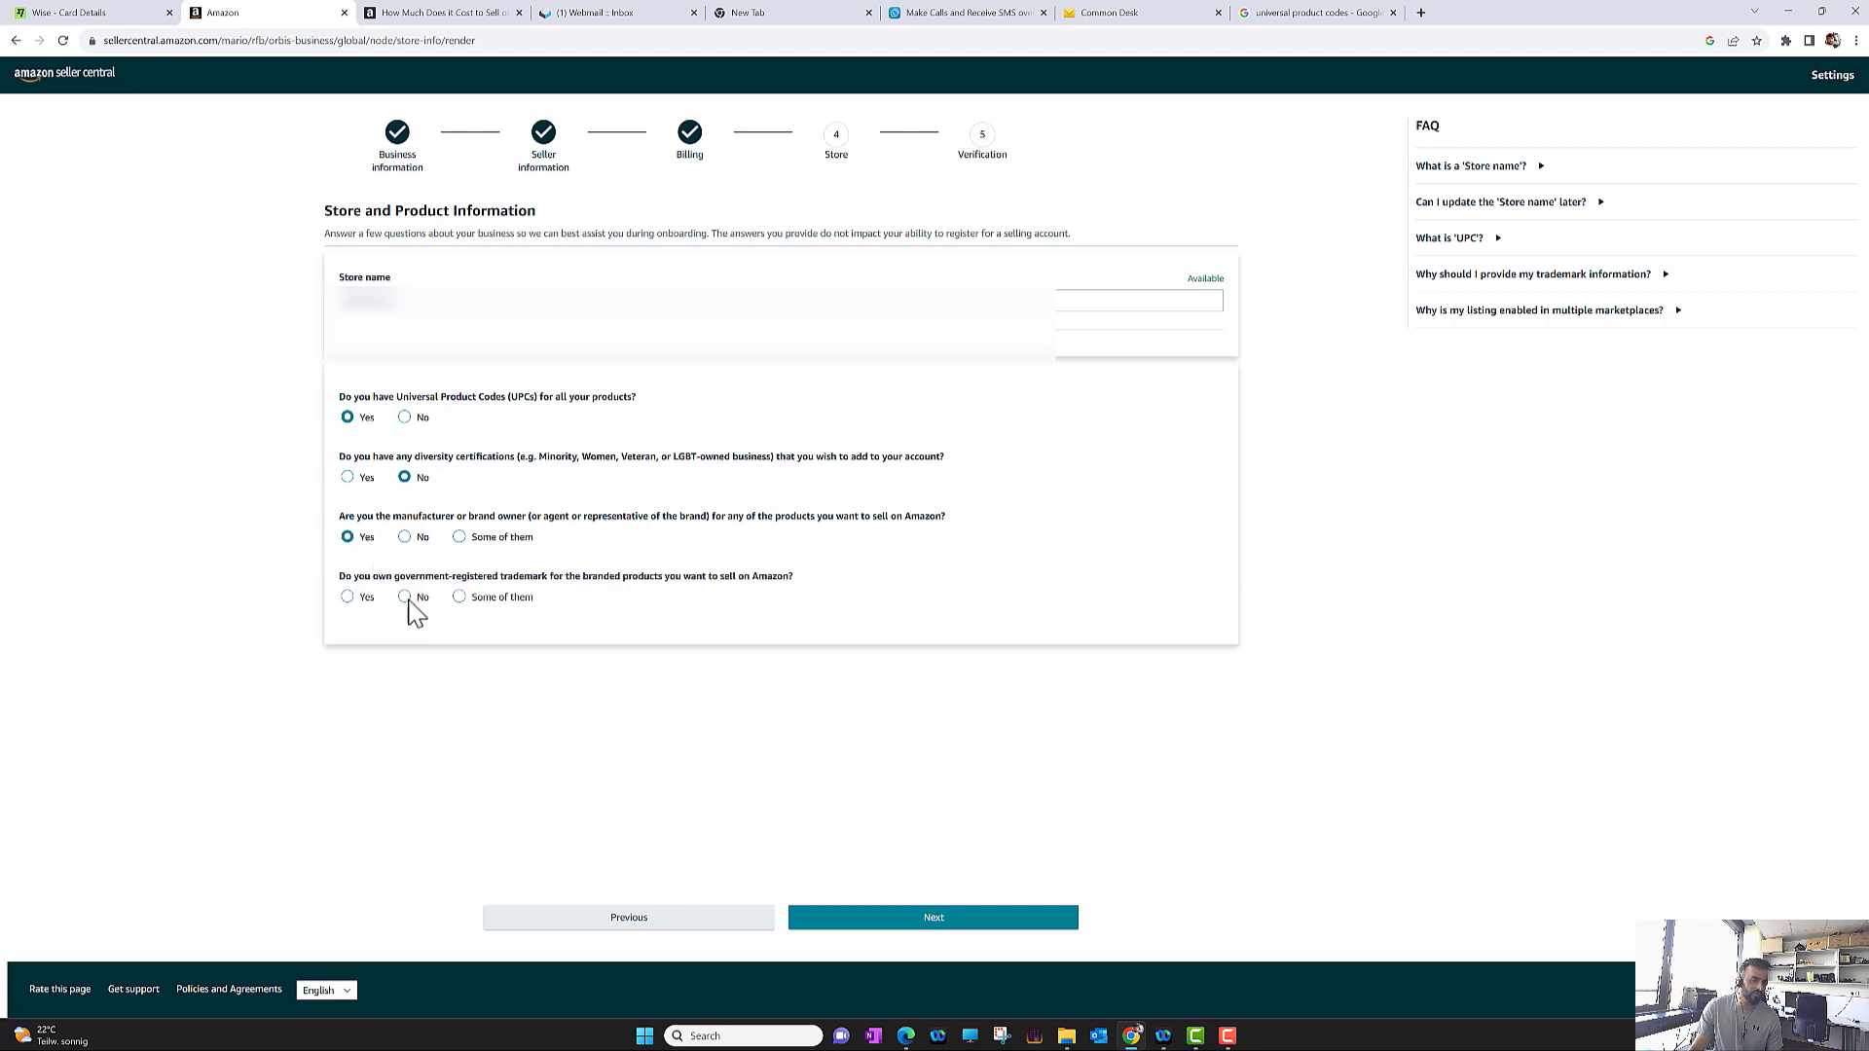
click(407, 539)
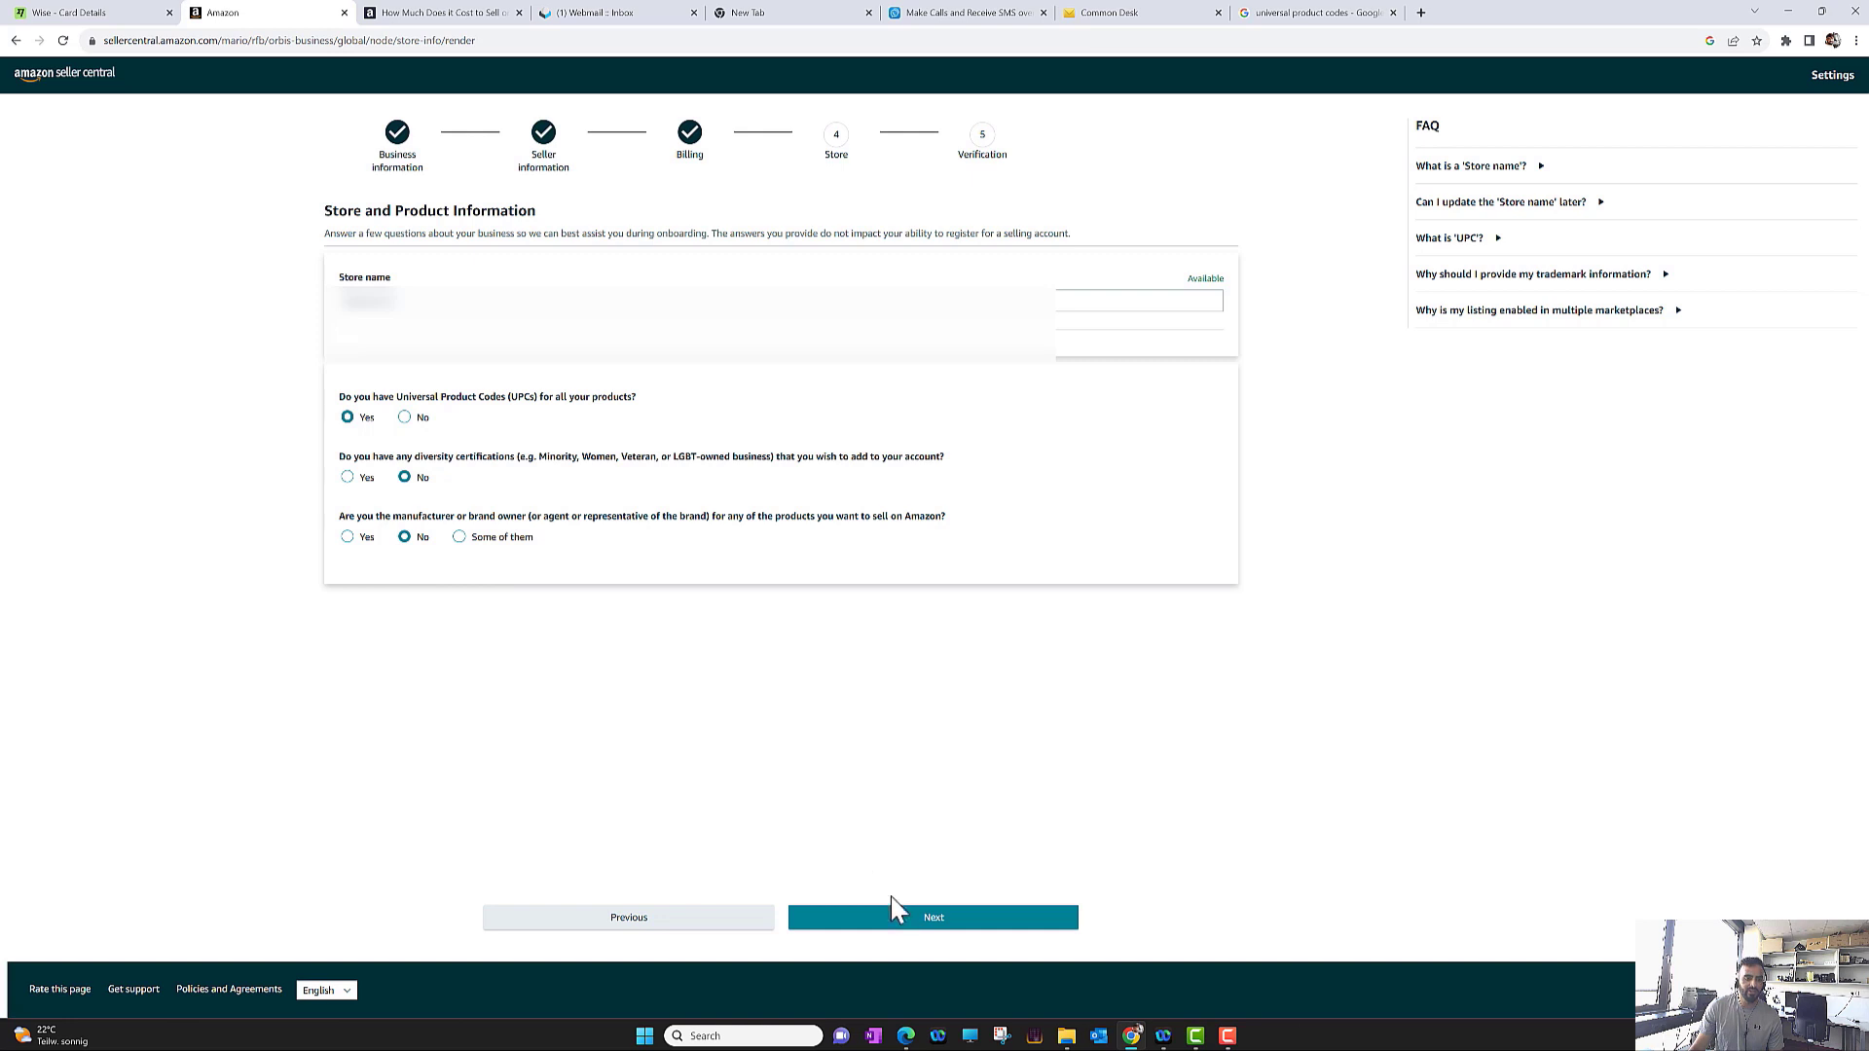
click(907, 917)
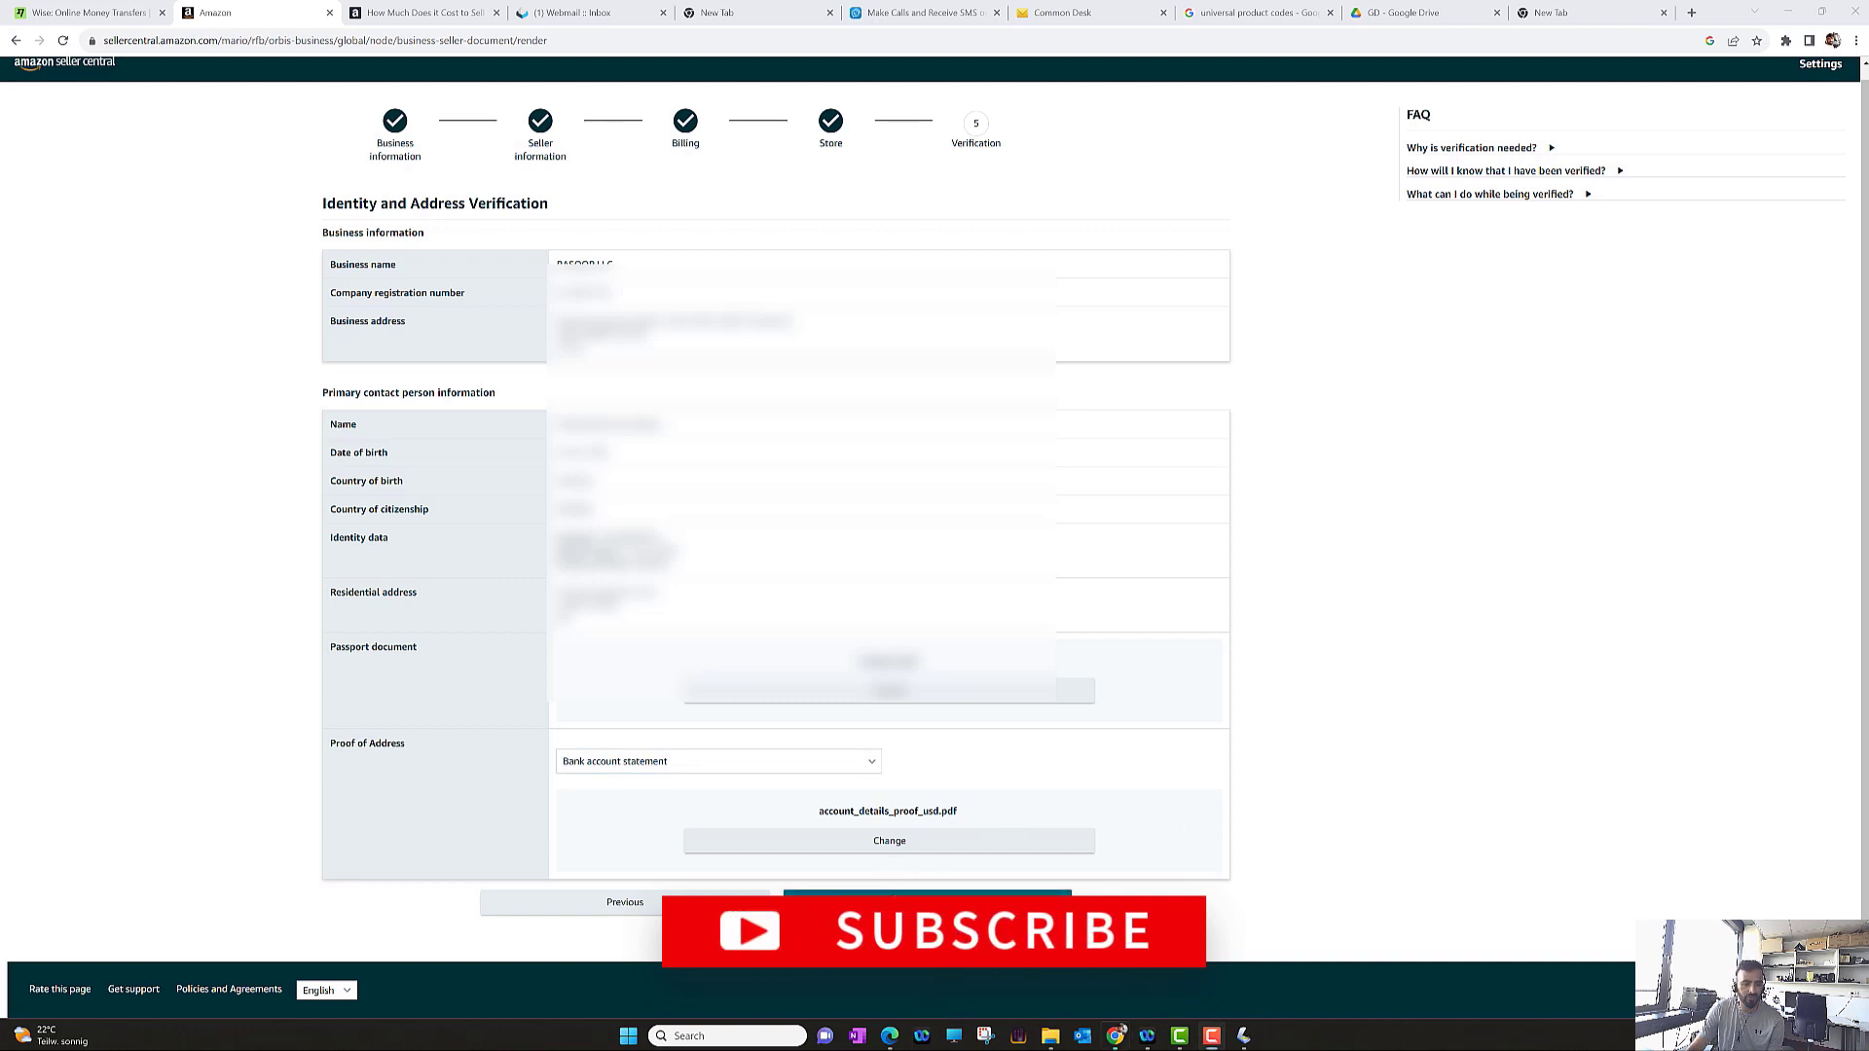
Submit the identity and address verification with account_details_proof_usd.pdf as proof of address
click(896, 905)
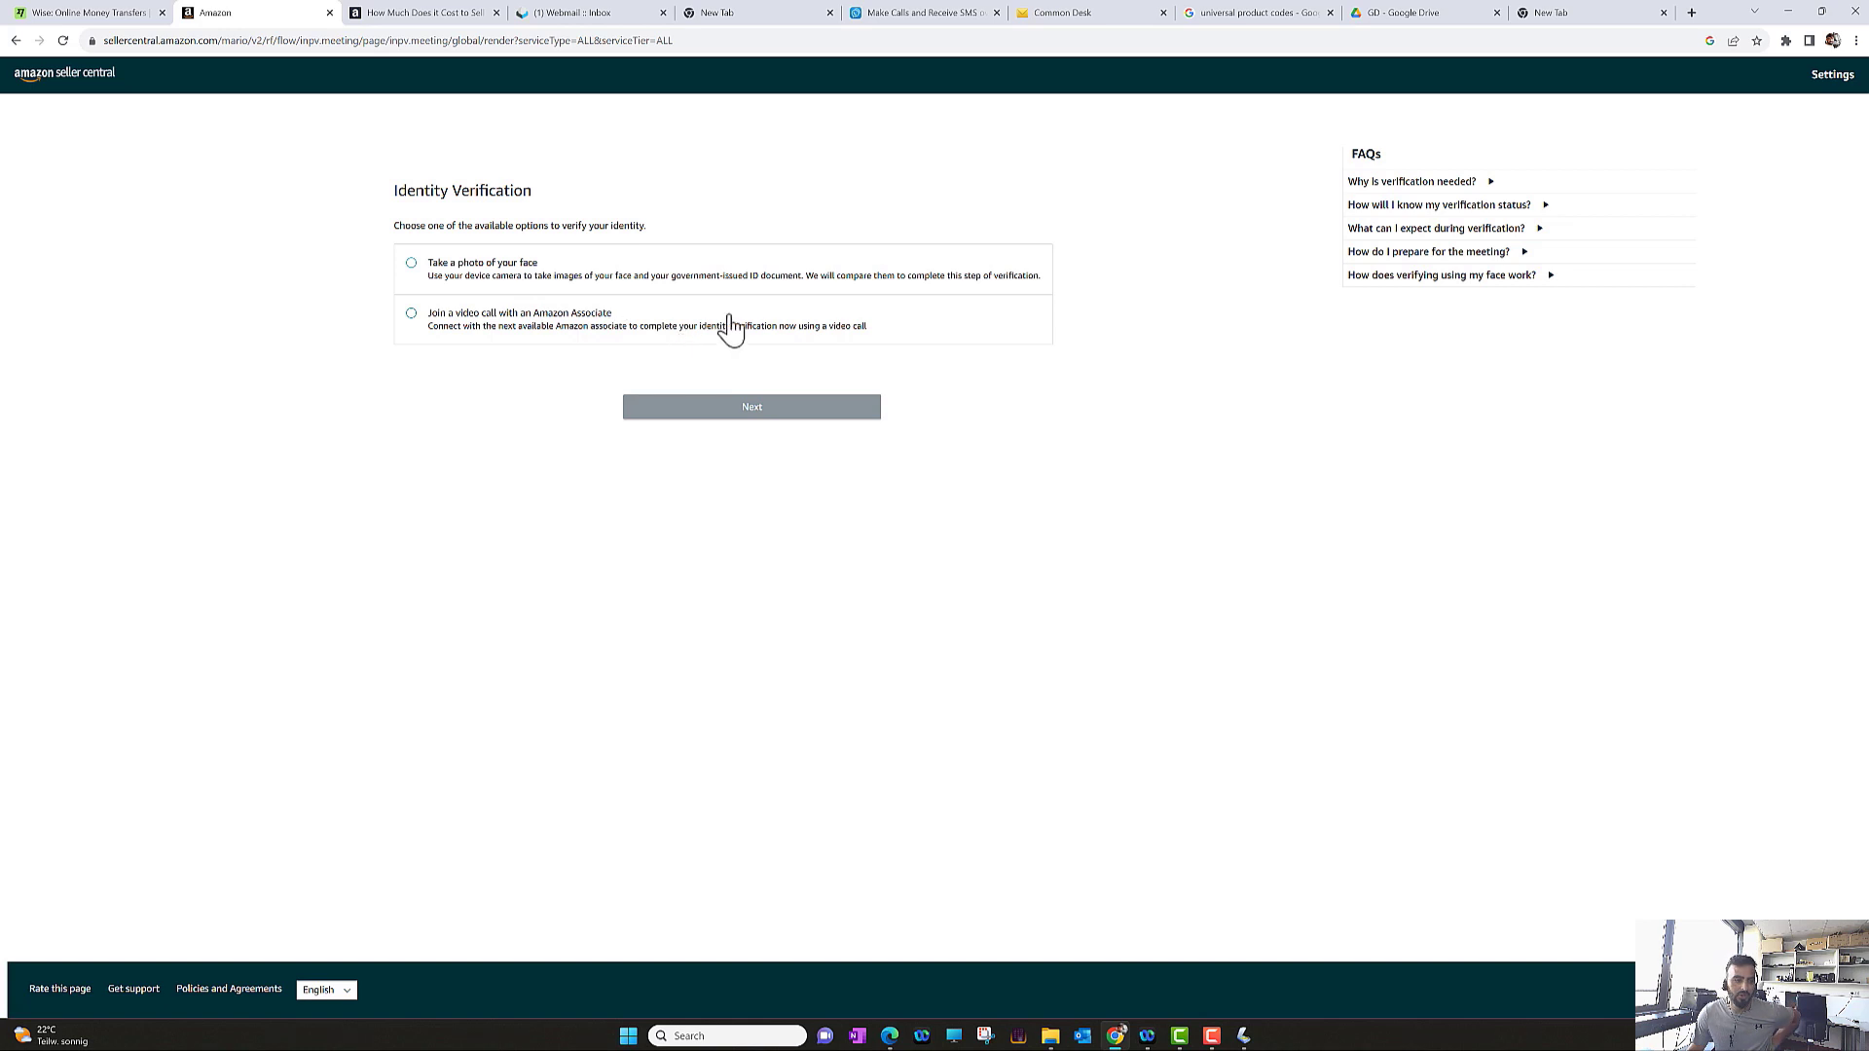
Choose a video call with an Amazon Associate as the identity verification method
click(449, 336)
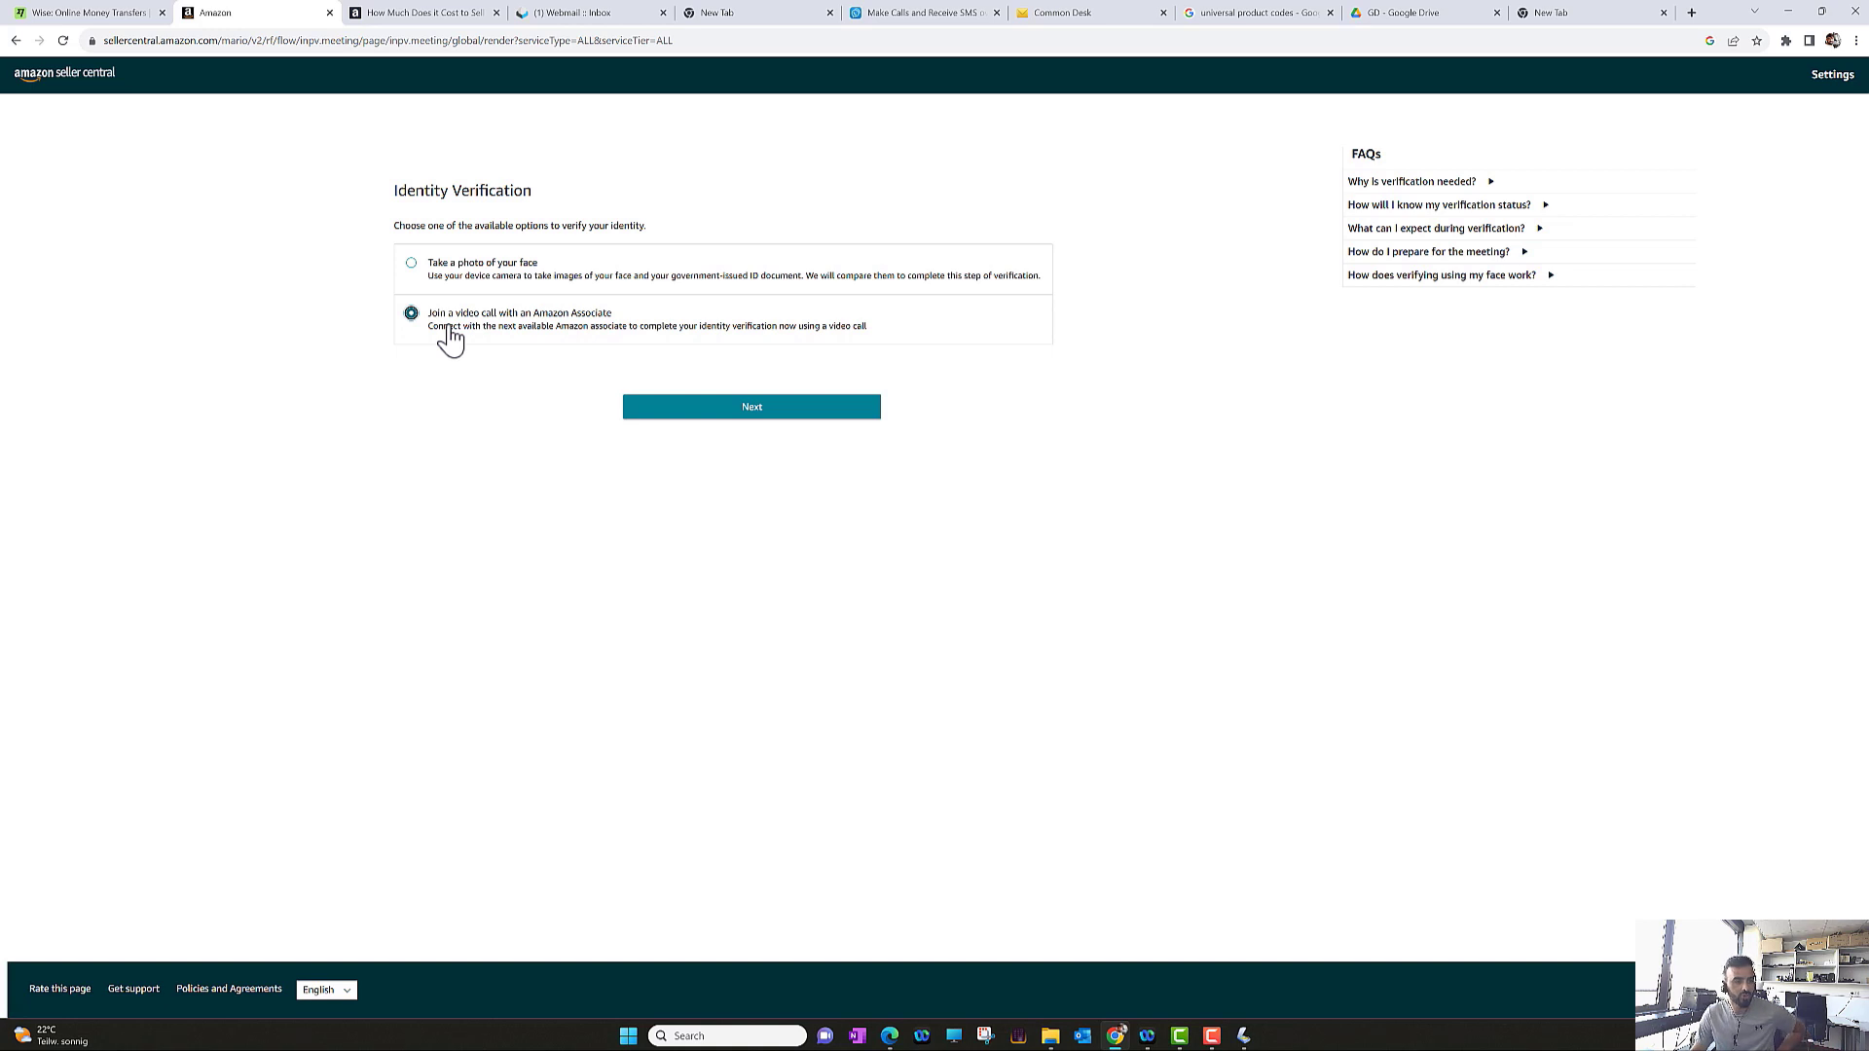
click(738, 417)
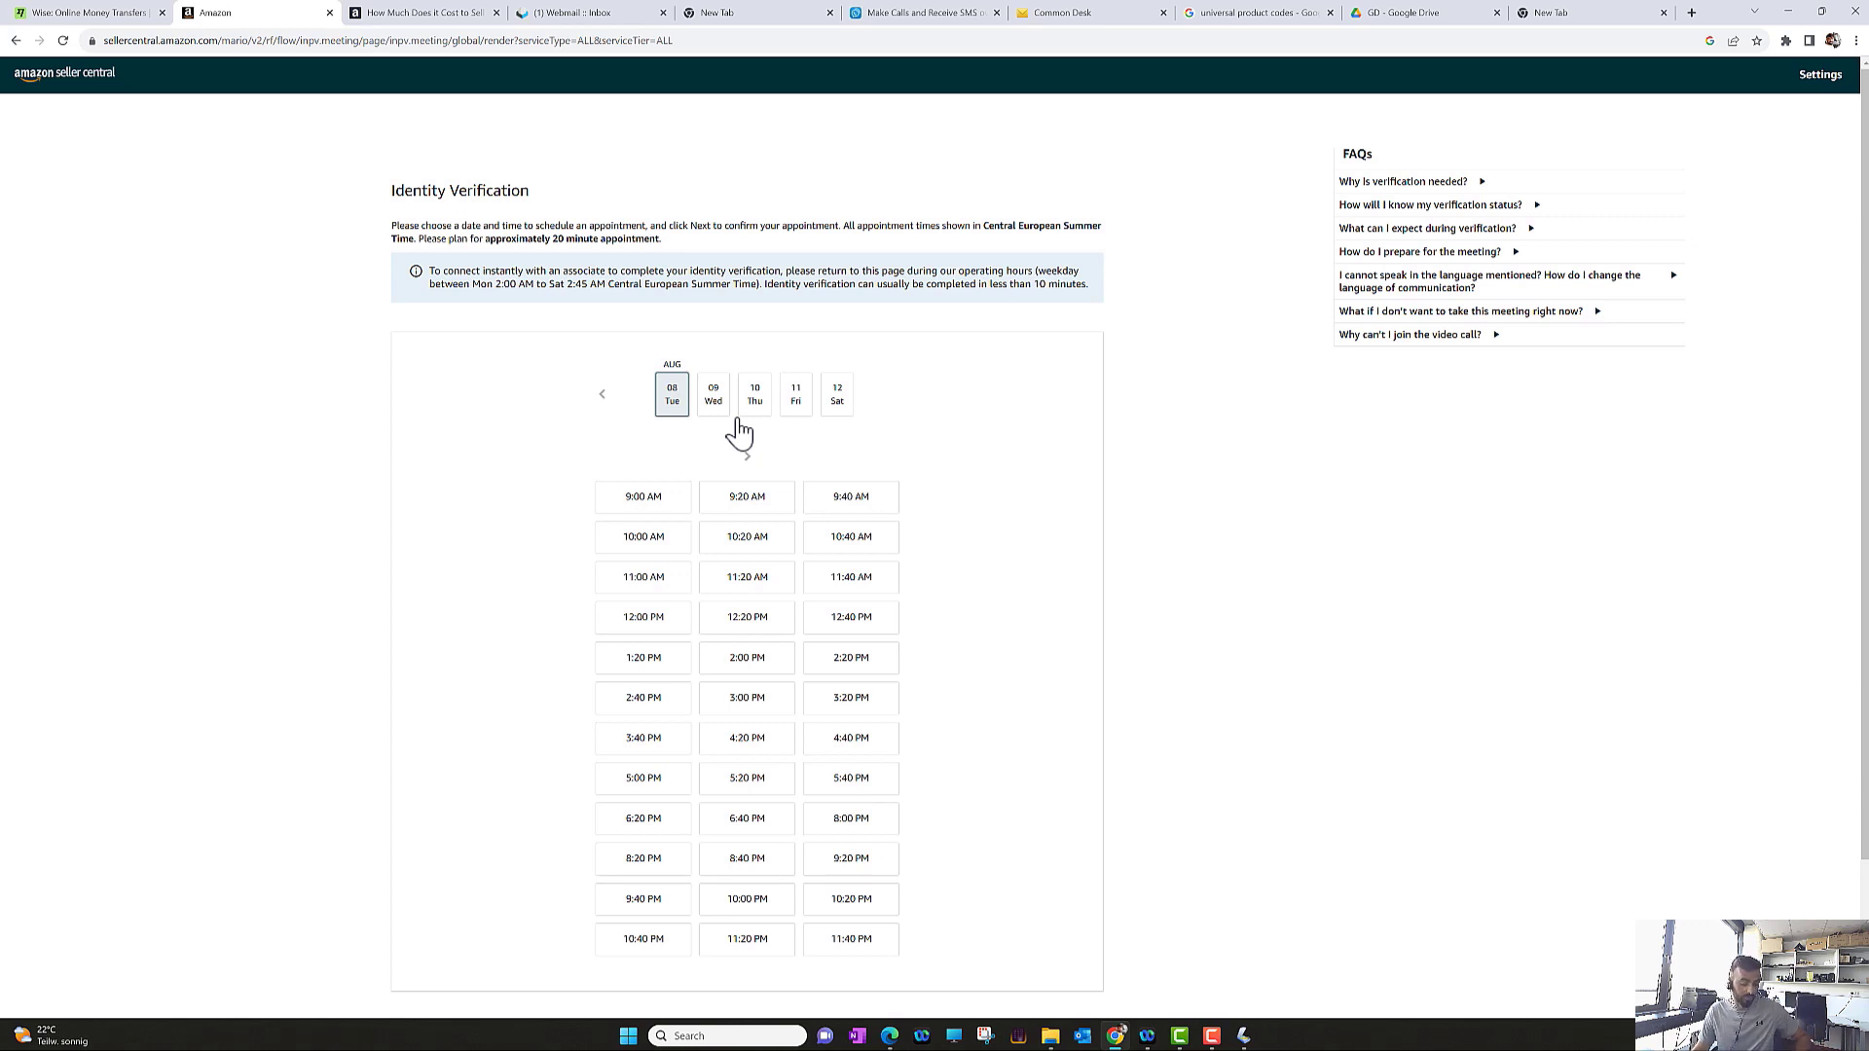
Confirm the verification call for August 9, 2023 at 10:00 PM CEST
scroll(1119, 516, down, 1)
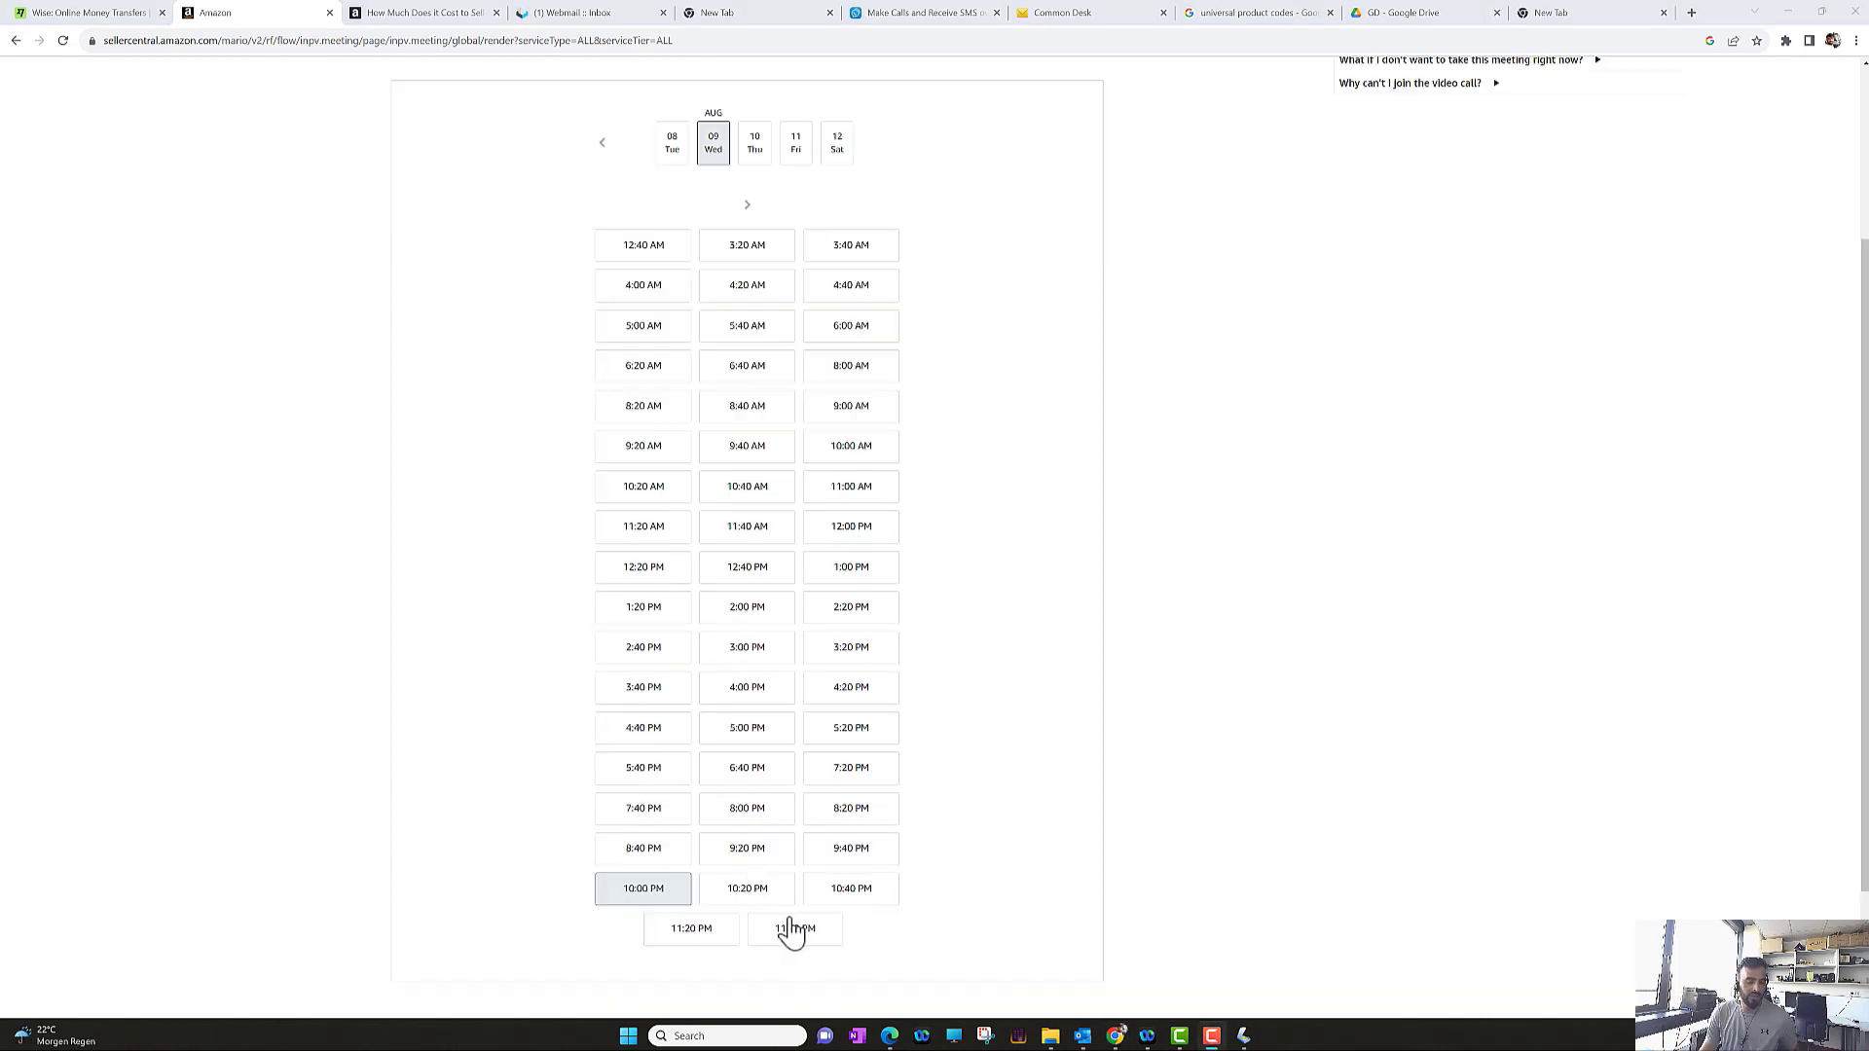
scroll(1143, 623, down, 2)
click(899, 893)
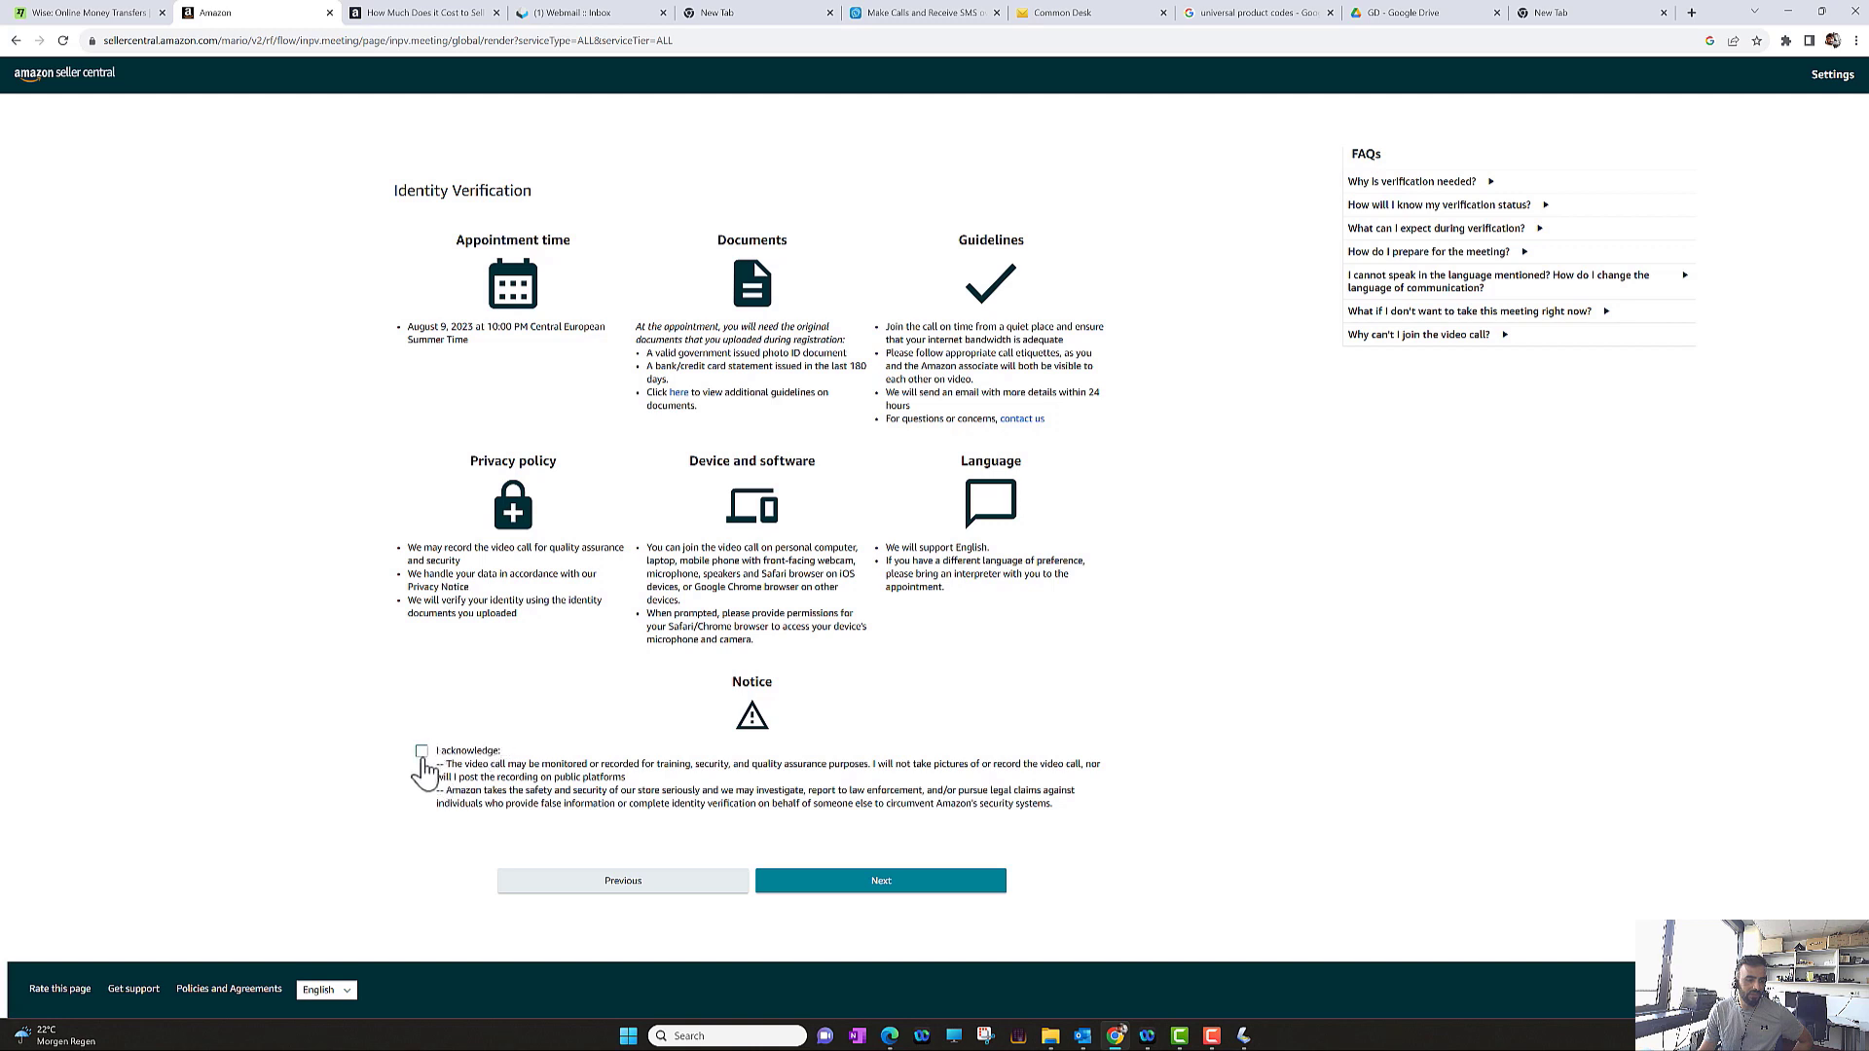
Acknowledge the video-call recording notice and confirm the August 9 appointment
click(422, 752)
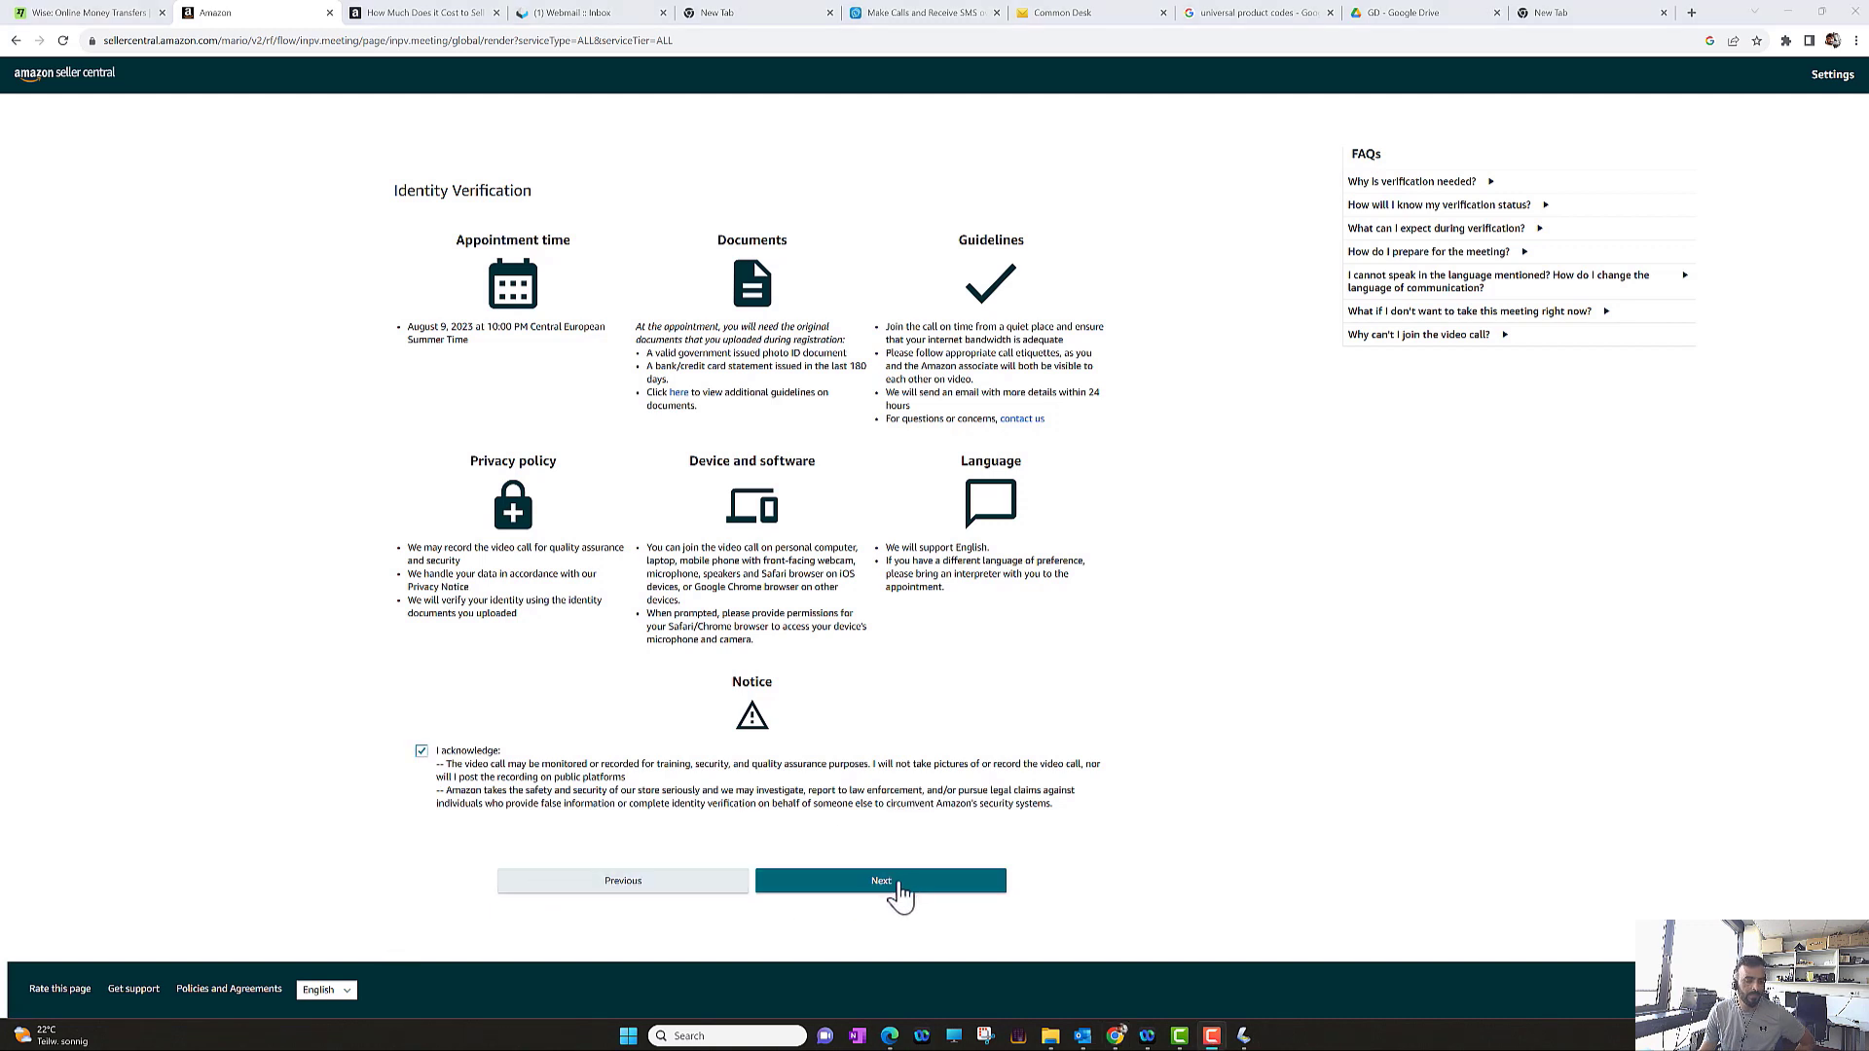
click(902, 881)
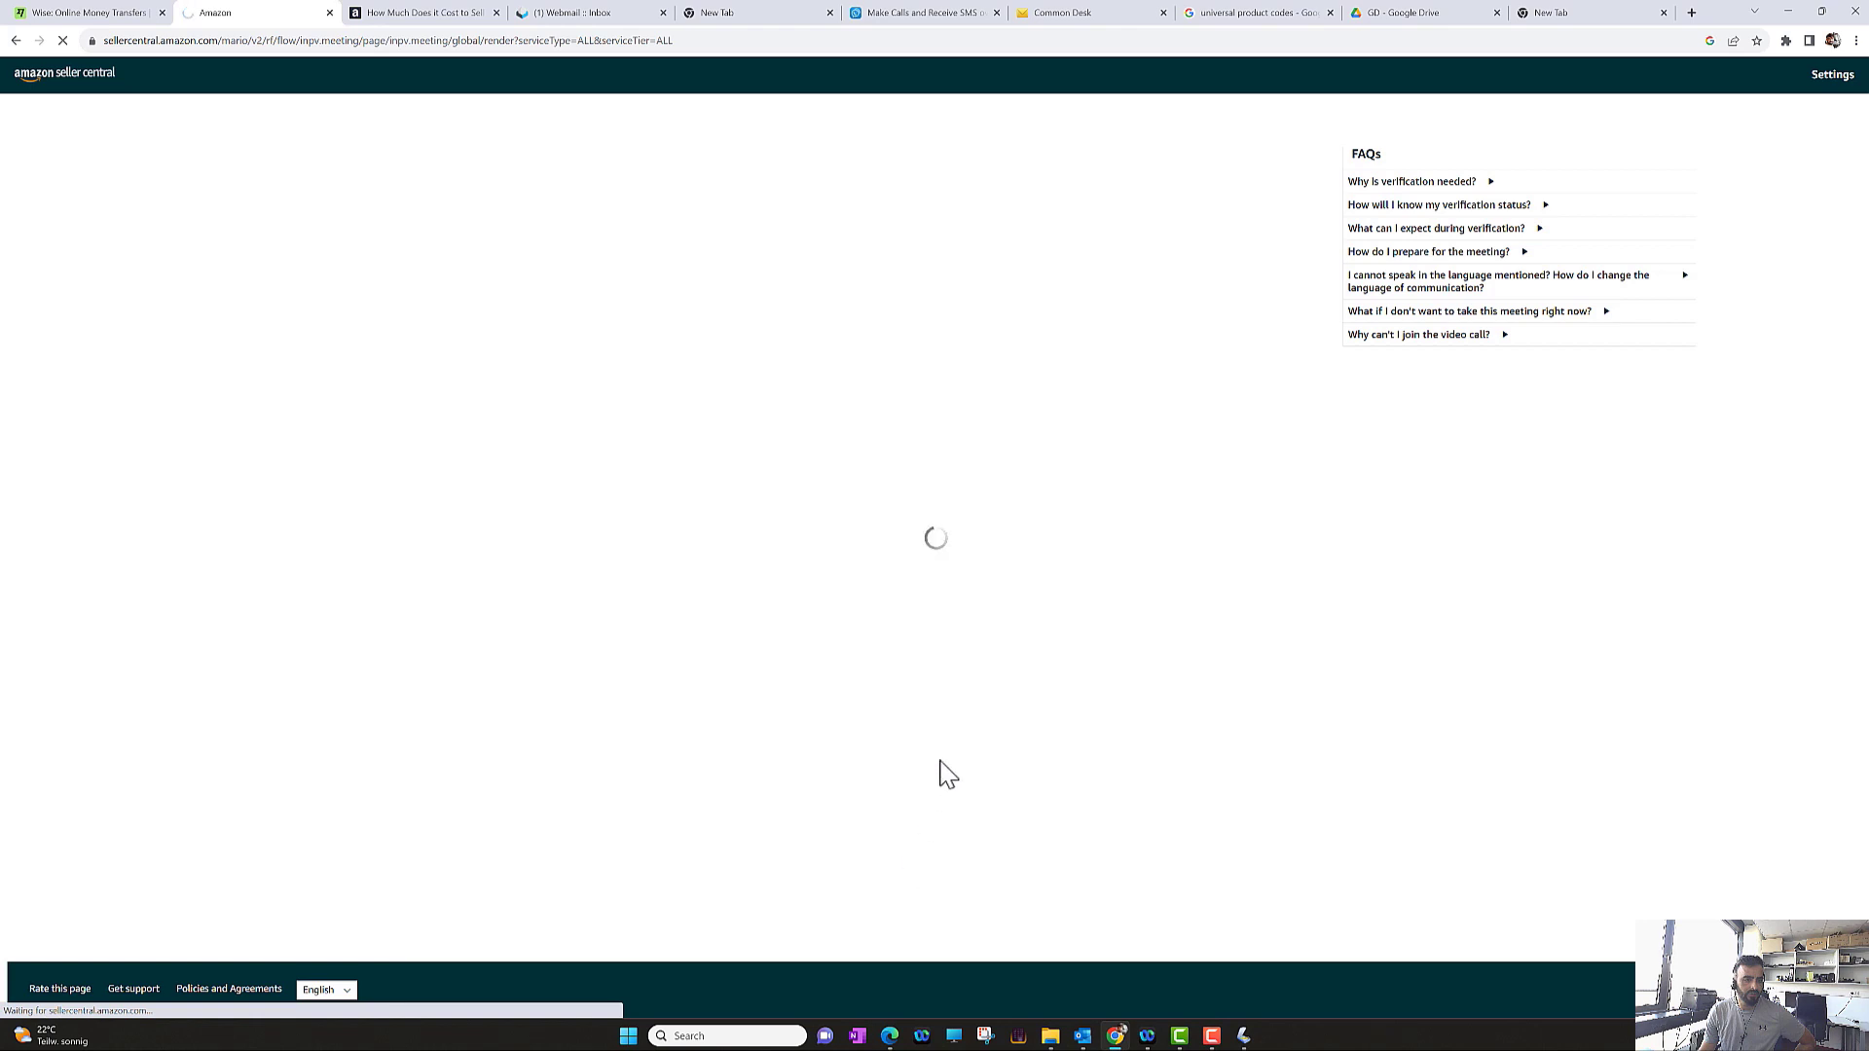